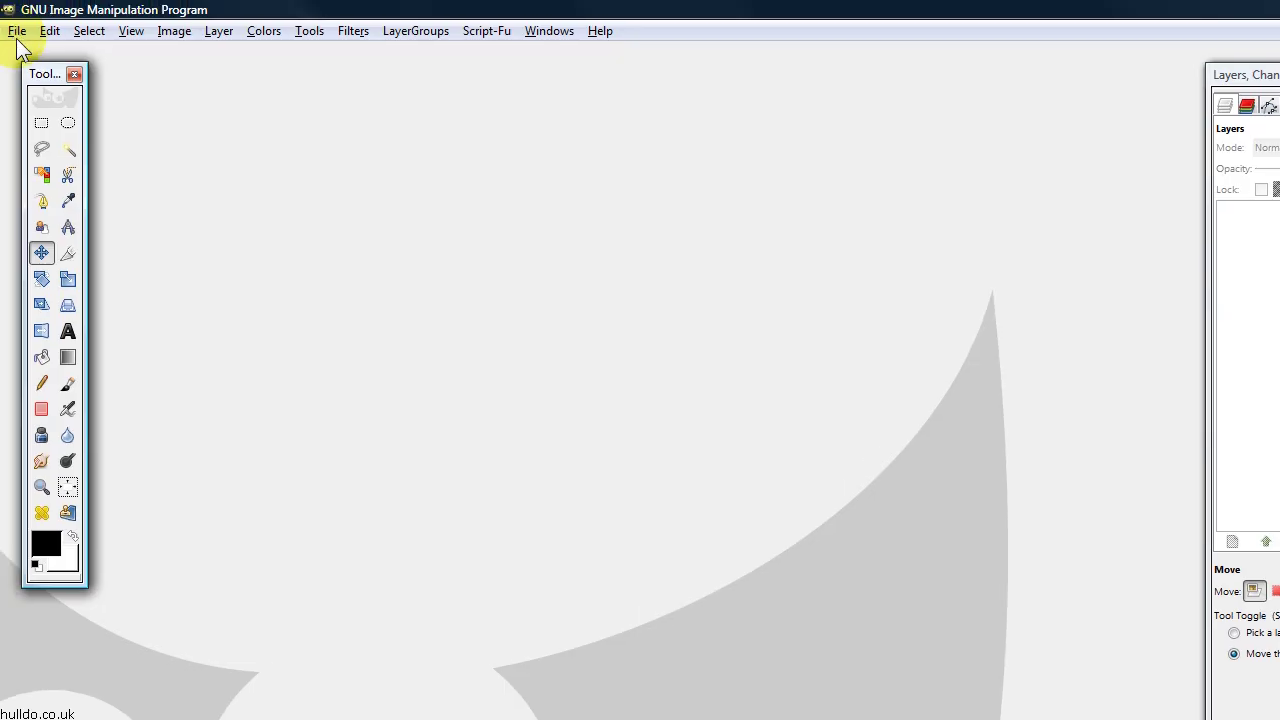
Step: Open GIMP's File menu to begin a new image
{"action": "left_click", "coordinate": [19, 34]}
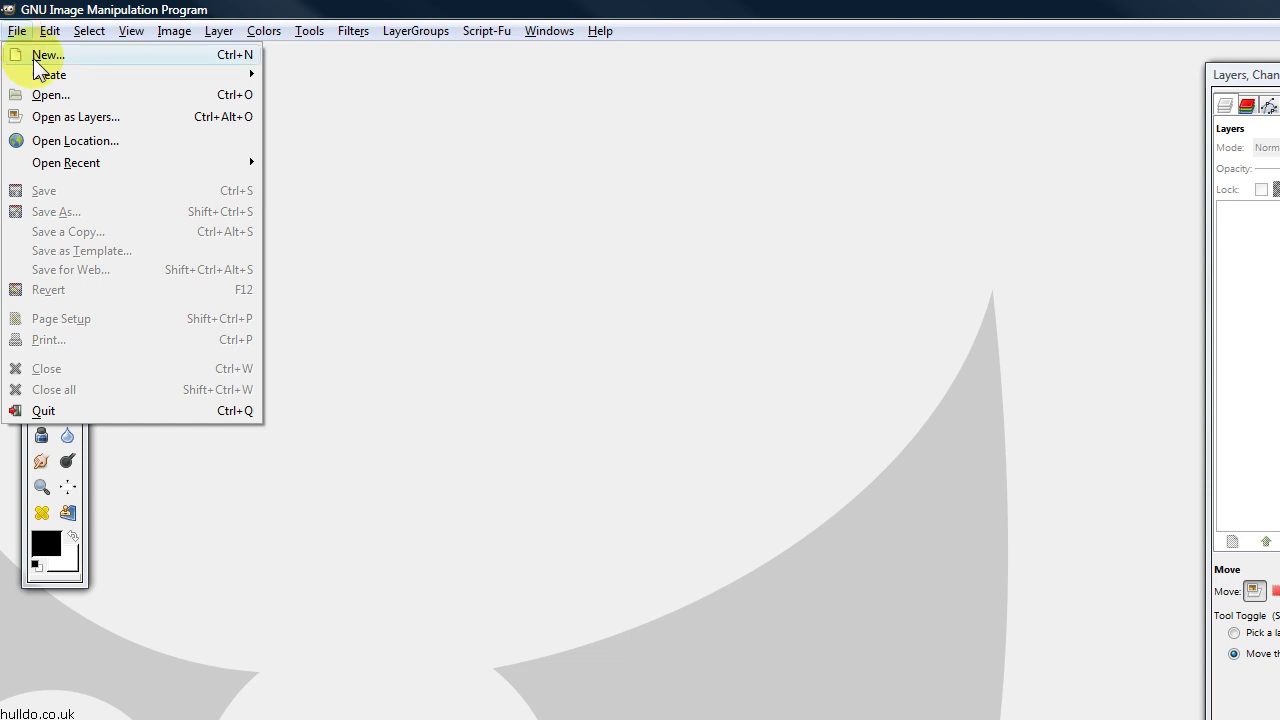
Step: Create a new image 545 pixels wide and 300 pixels high
{"action": "left_click", "coordinate": [36, 58]}
{"action": "left_click_drag", "start_coordinate": [270, 182], "coordinate": [194, 178]}
{"action": "type", "text": "545"}
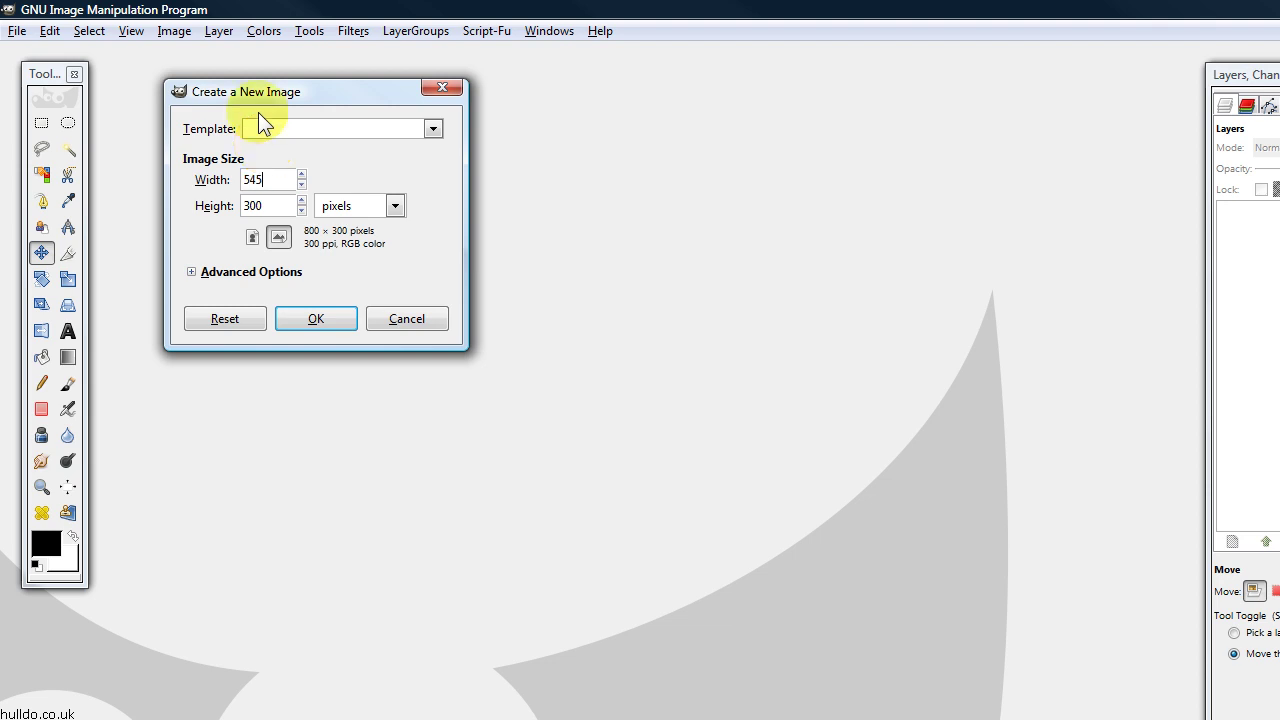
{"action": "left_click", "coordinate": [257, 206]}
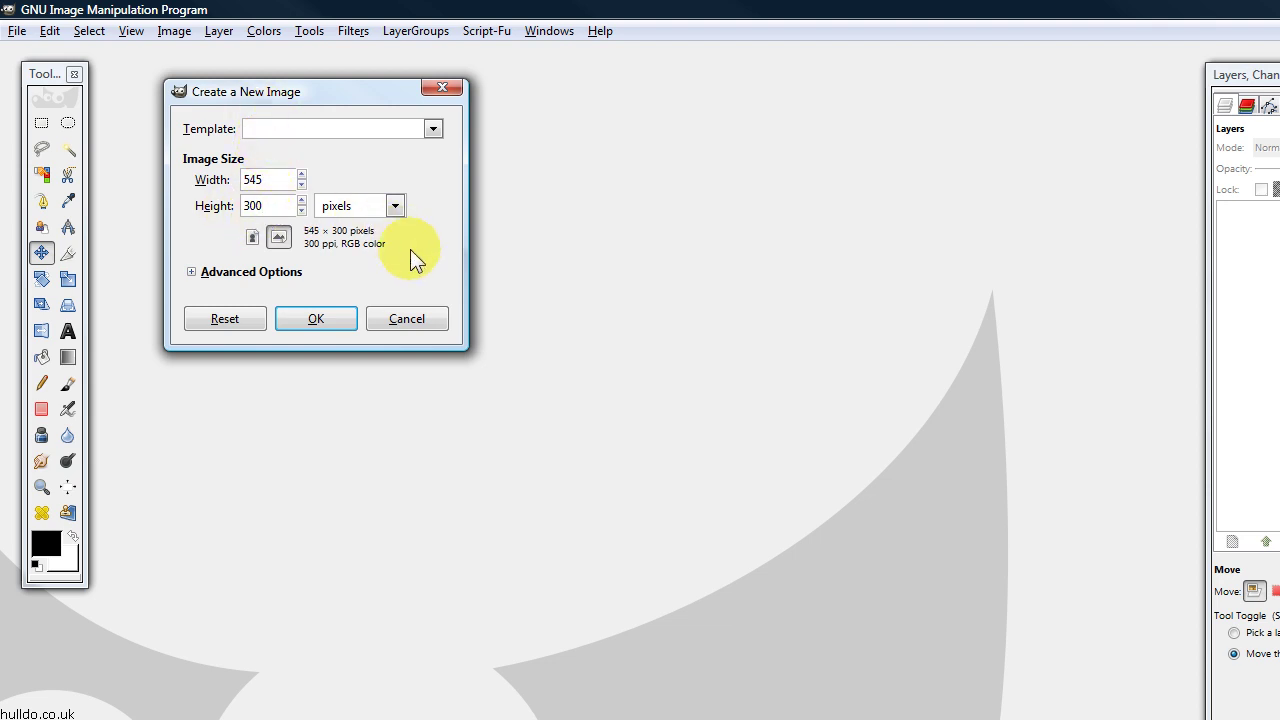
{"action": "left_click", "coordinate": [343, 313]}
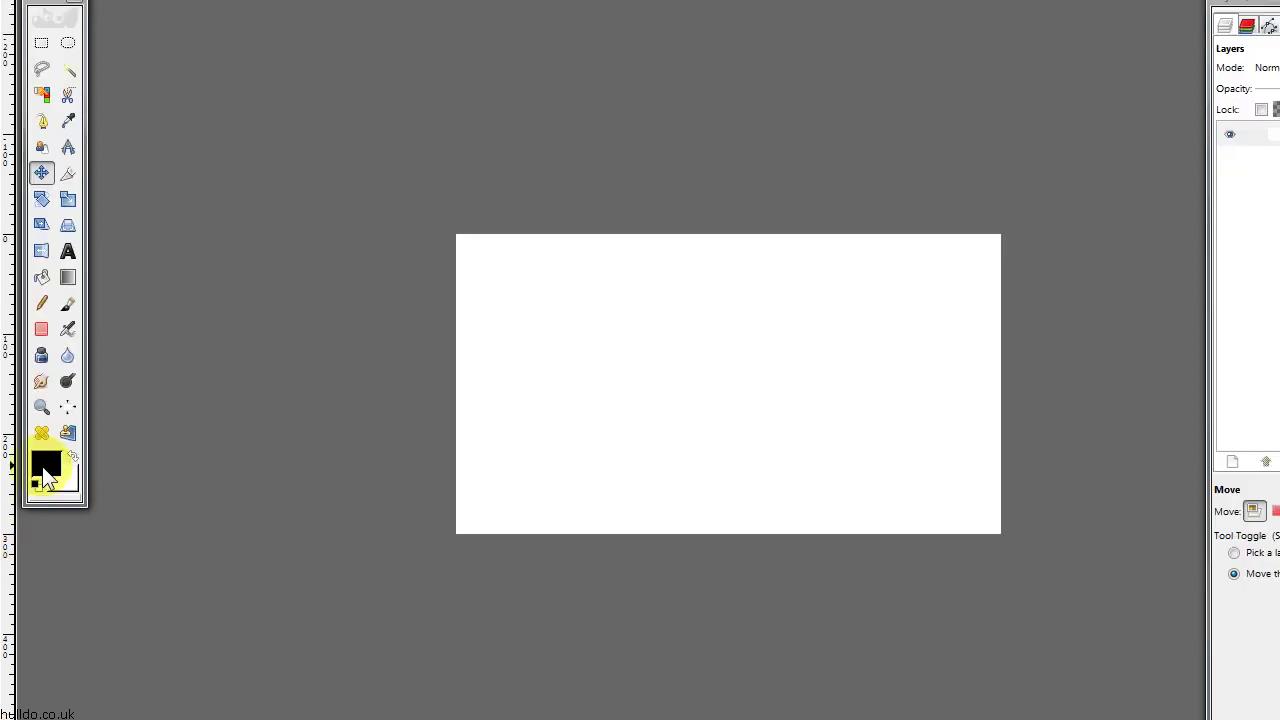
Step: Set the foreground colour to pale blue deedef
{"action": "left_click", "coordinate": [42, 466]}
{"action": "double_click", "coordinate": [400, 367]}
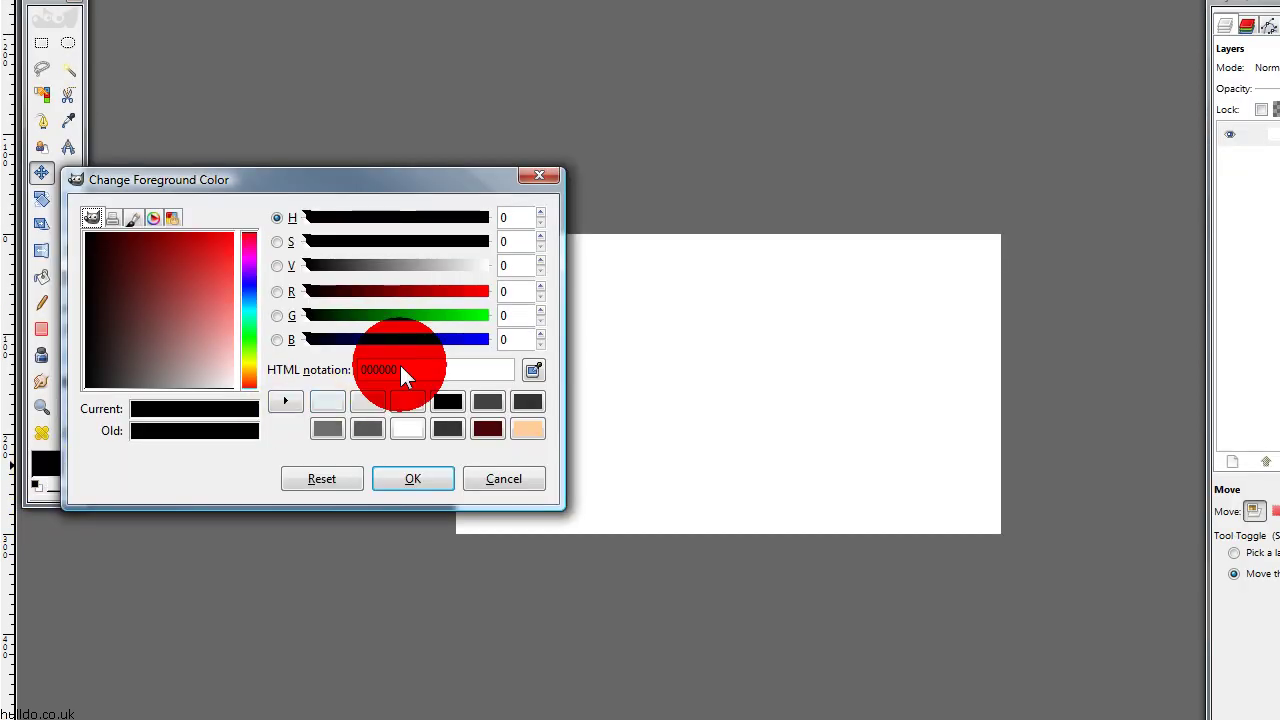
{"action": "type", "text": "deedef"}
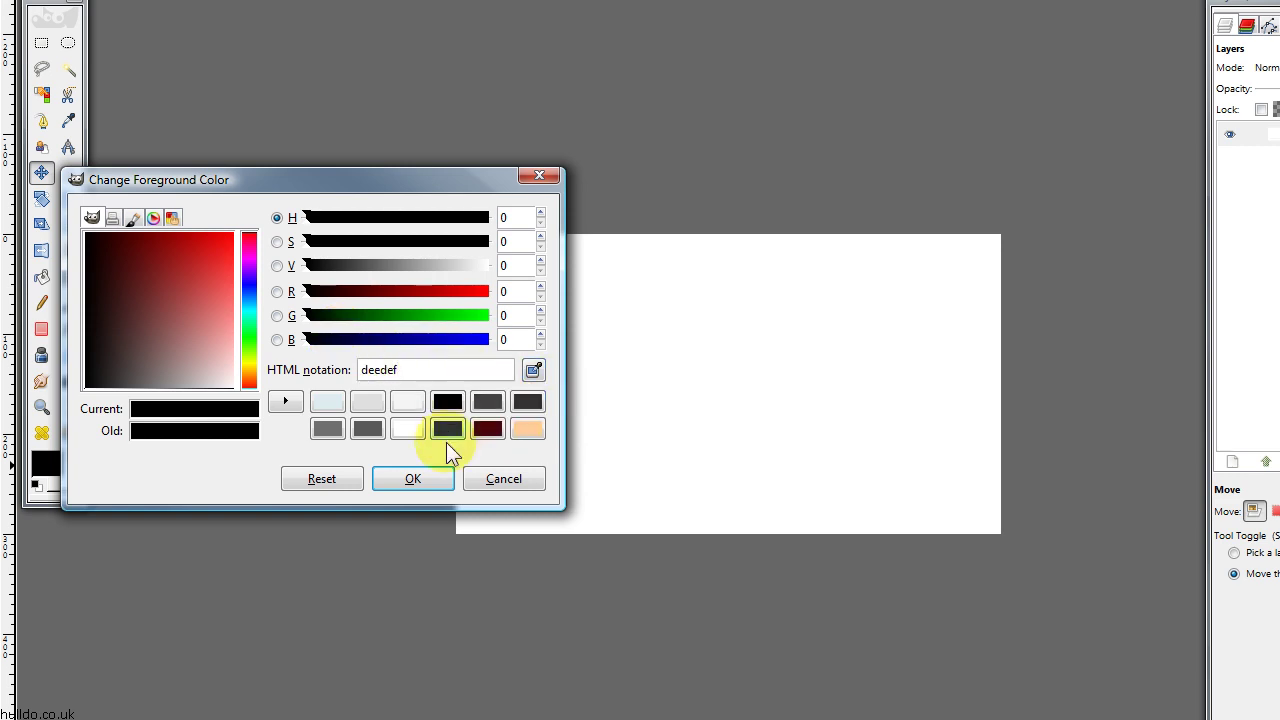
{"action": "left_click", "coordinate": [416, 482]}
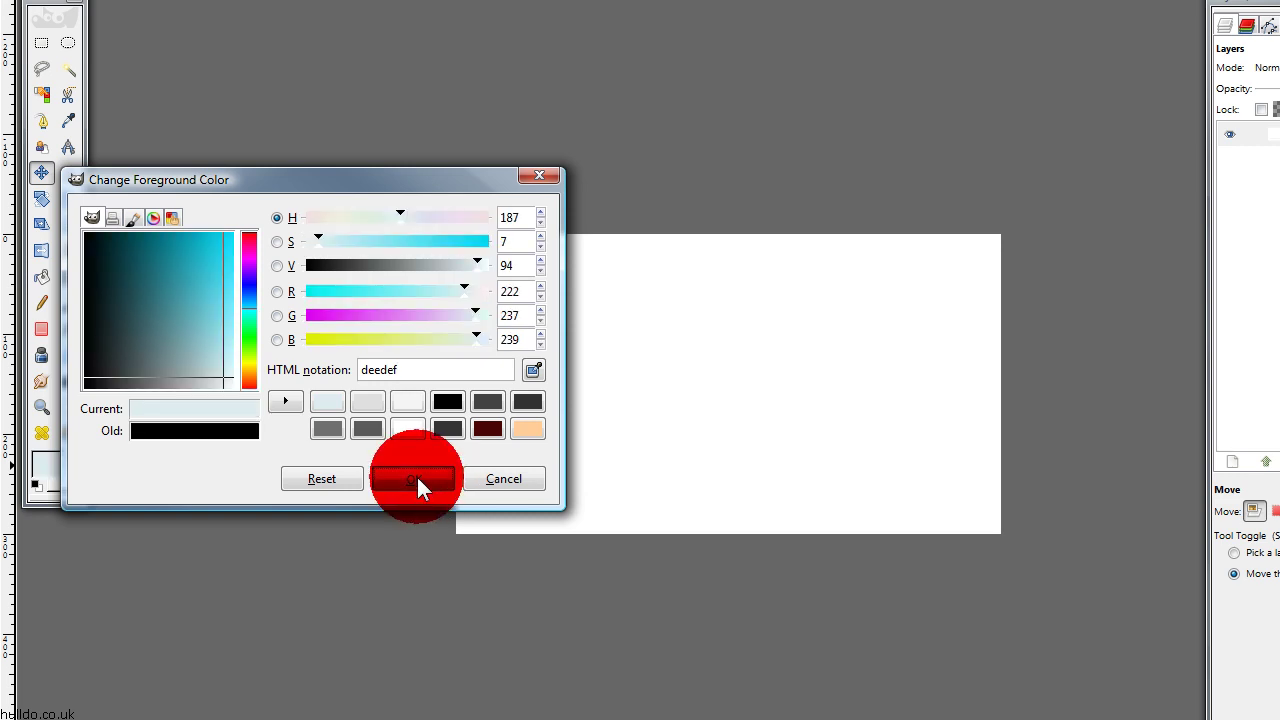
Step: Bucket-fill the whole white canvas with the pale blue foreground colour
{"action": "left_click", "coordinate": [43, 277]}
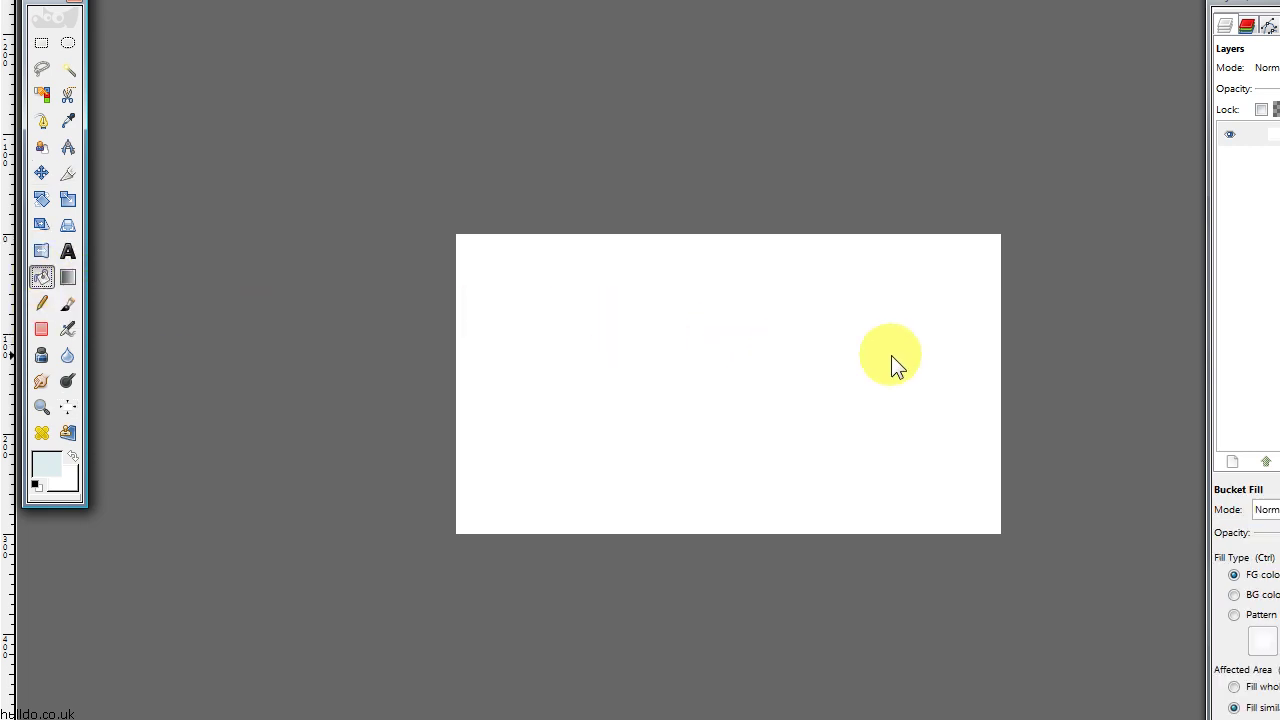
{"action": "left_click", "coordinate": [1107, 494]}
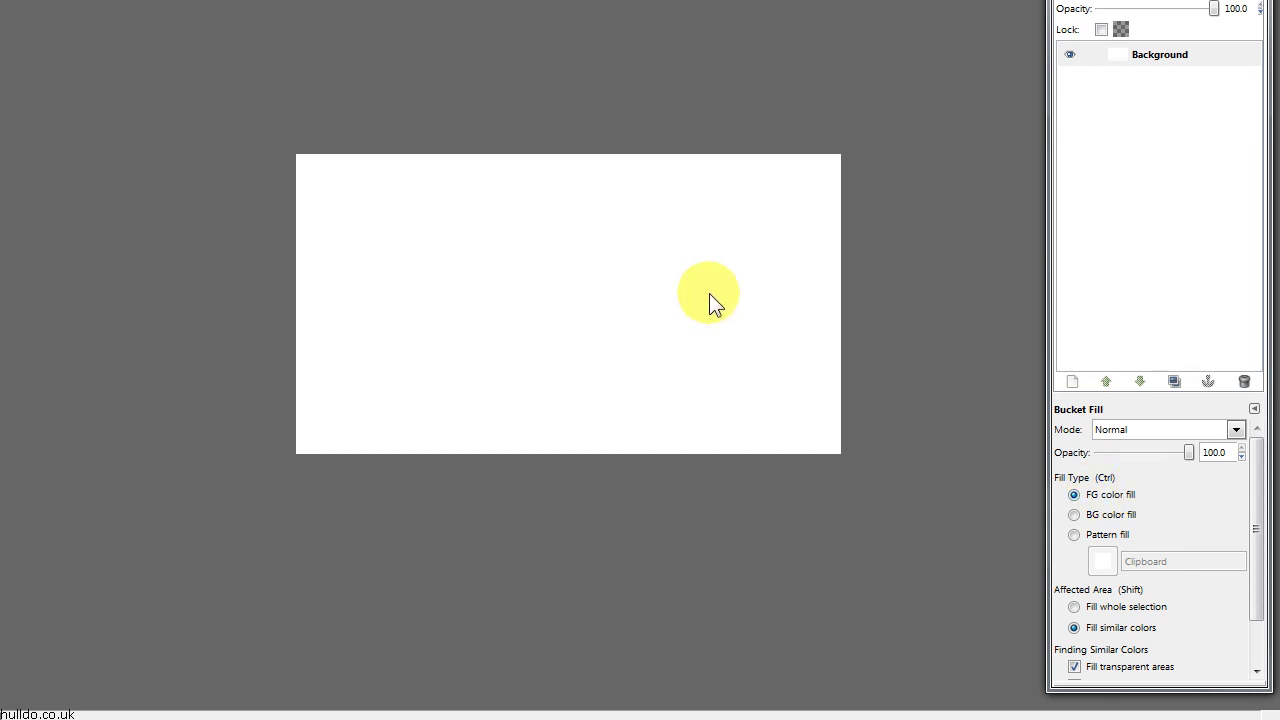
{"action": "left_click", "coordinate": [709, 293]}
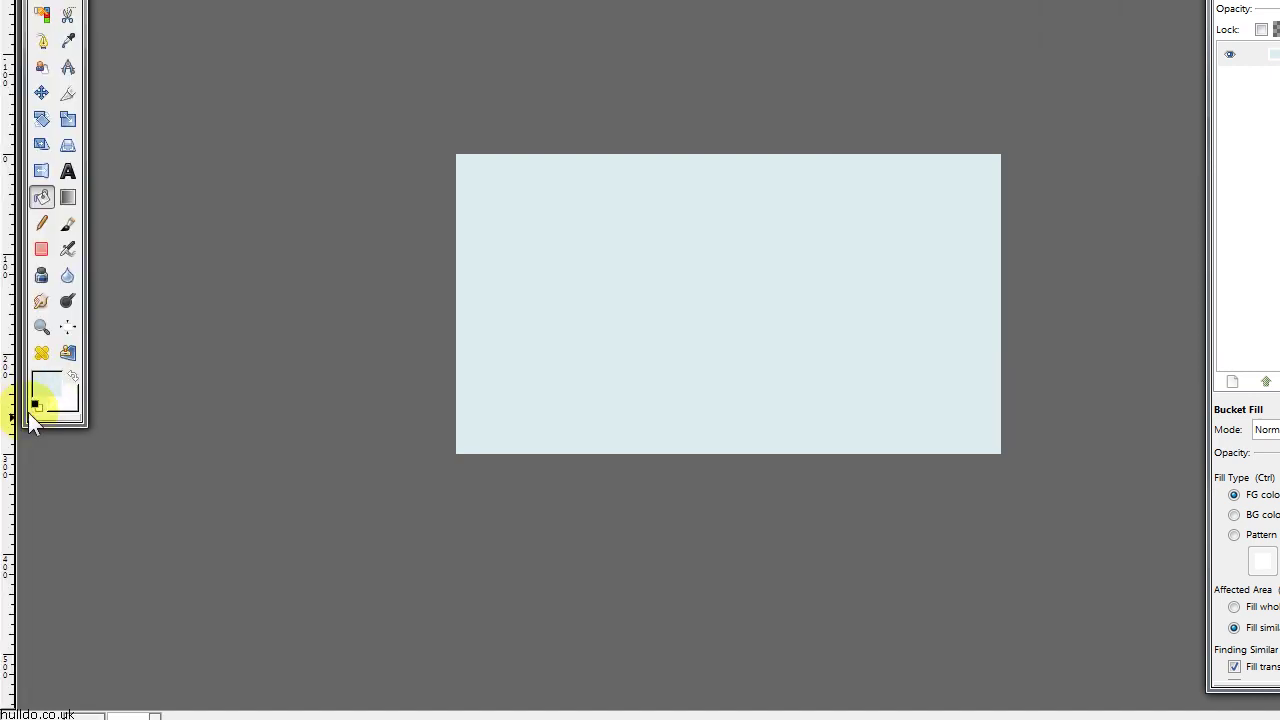
Step: Reset colours to black and white and choose the Blend tool with the FG to Transparent gradient
{"action": "left_click", "coordinate": [35, 405]}
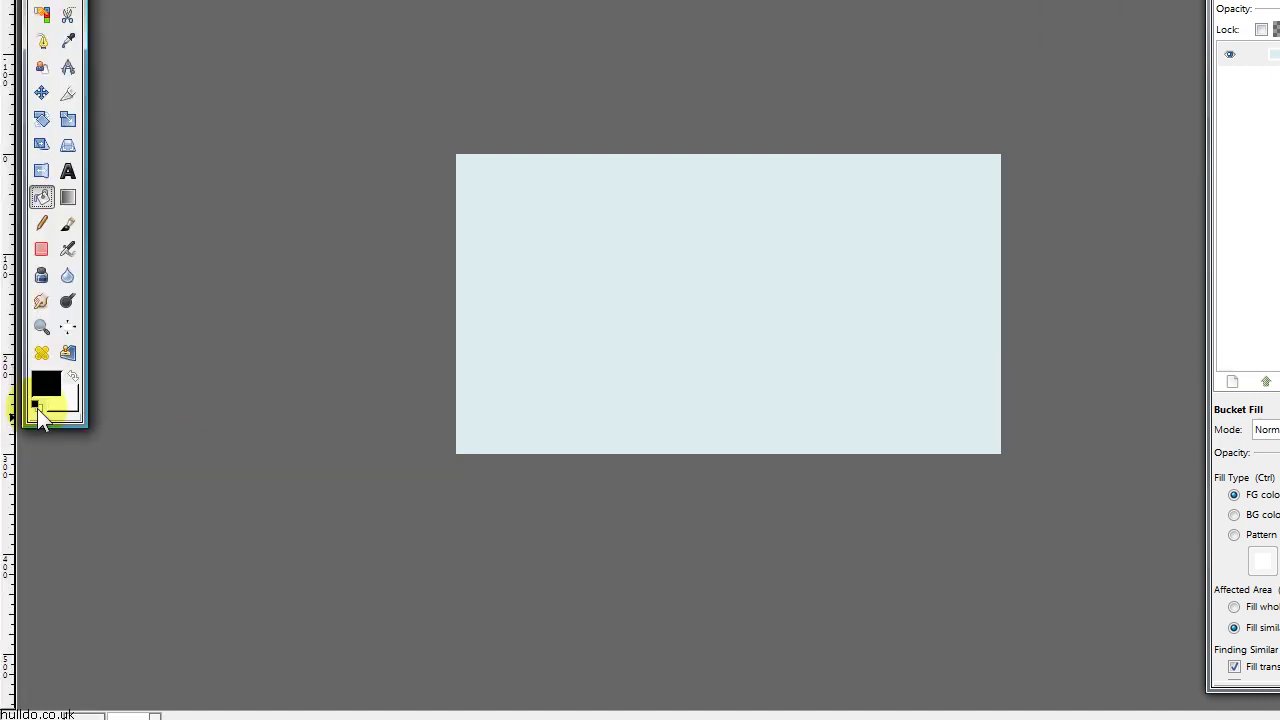
{"action": "left_click", "coordinate": [70, 272]}
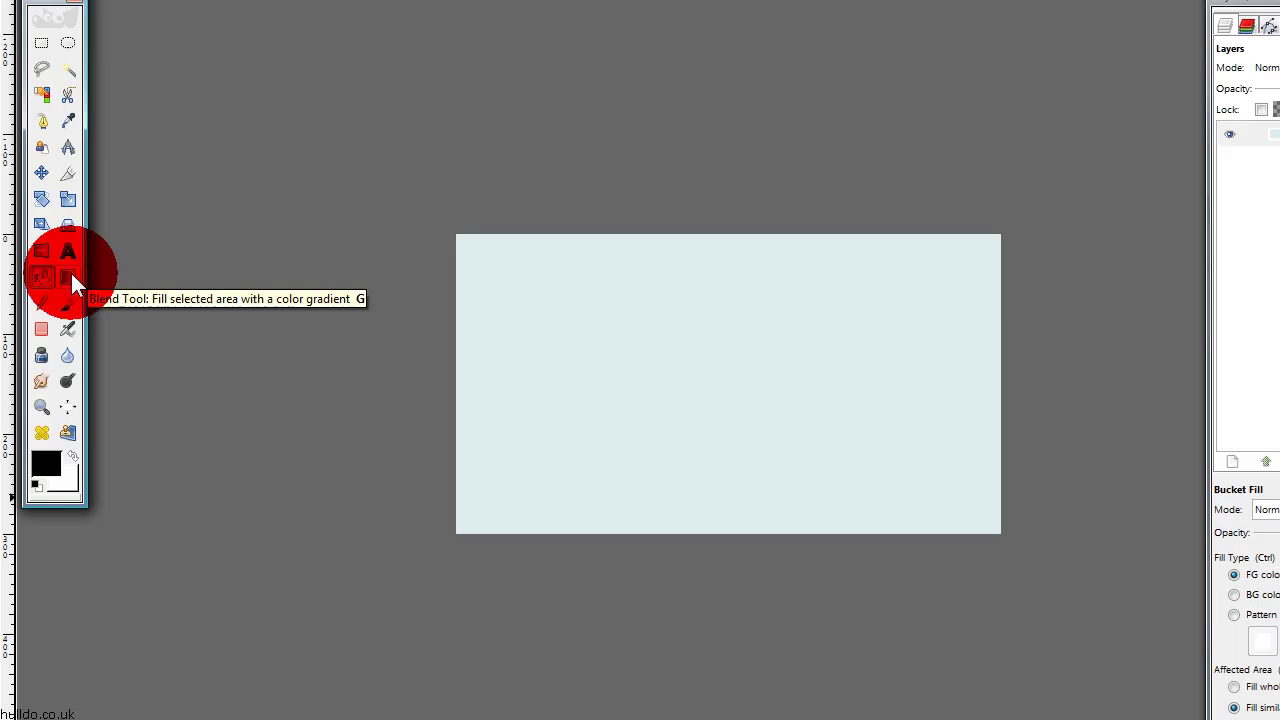
{"action": "left_click", "coordinate": [1107, 483]}
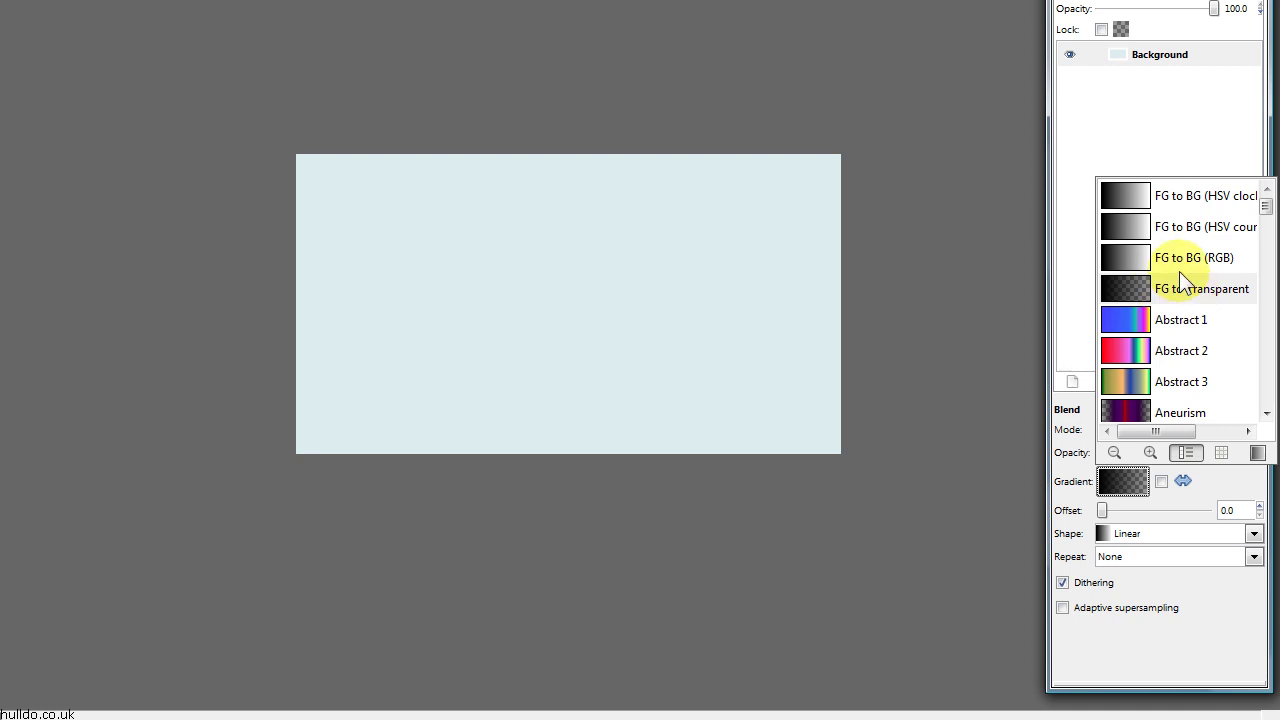
{"action": "left_click", "coordinate": [1137, 120]}
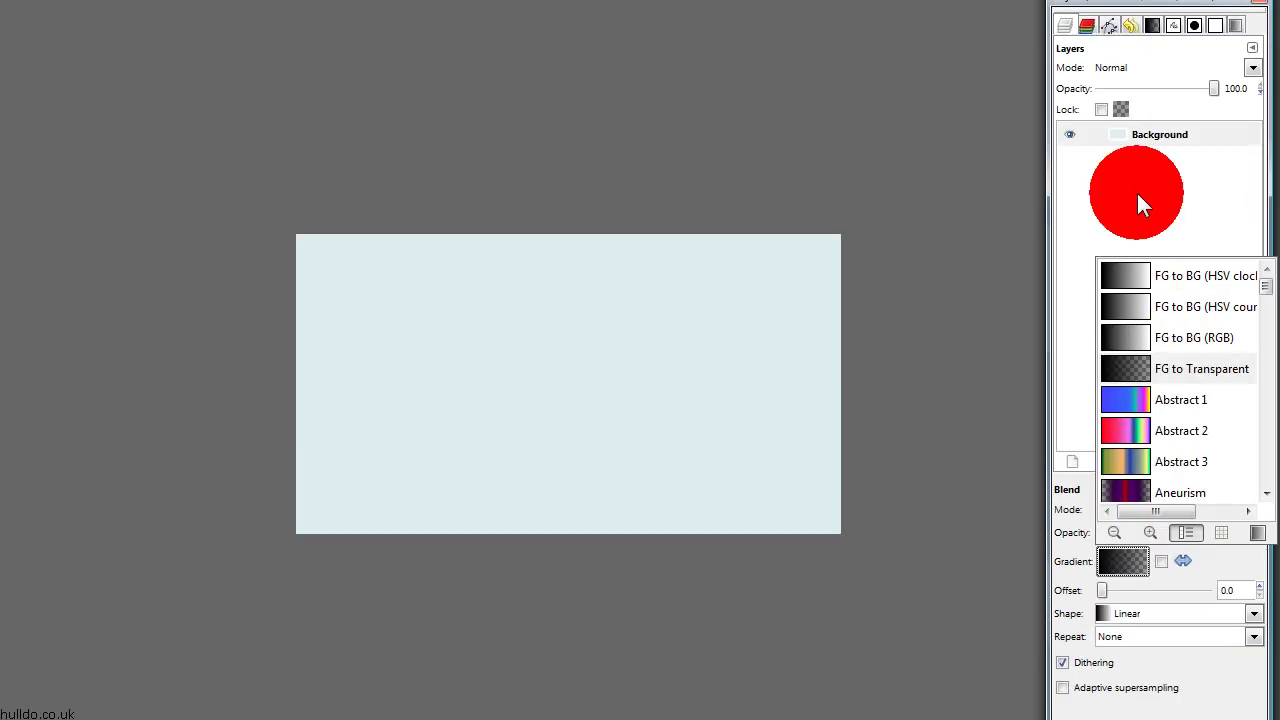
Step: Add a transparent layer named 'Gradient overlay' above the Background
{"action": "left_click", "coordinate": [1070, 458]}
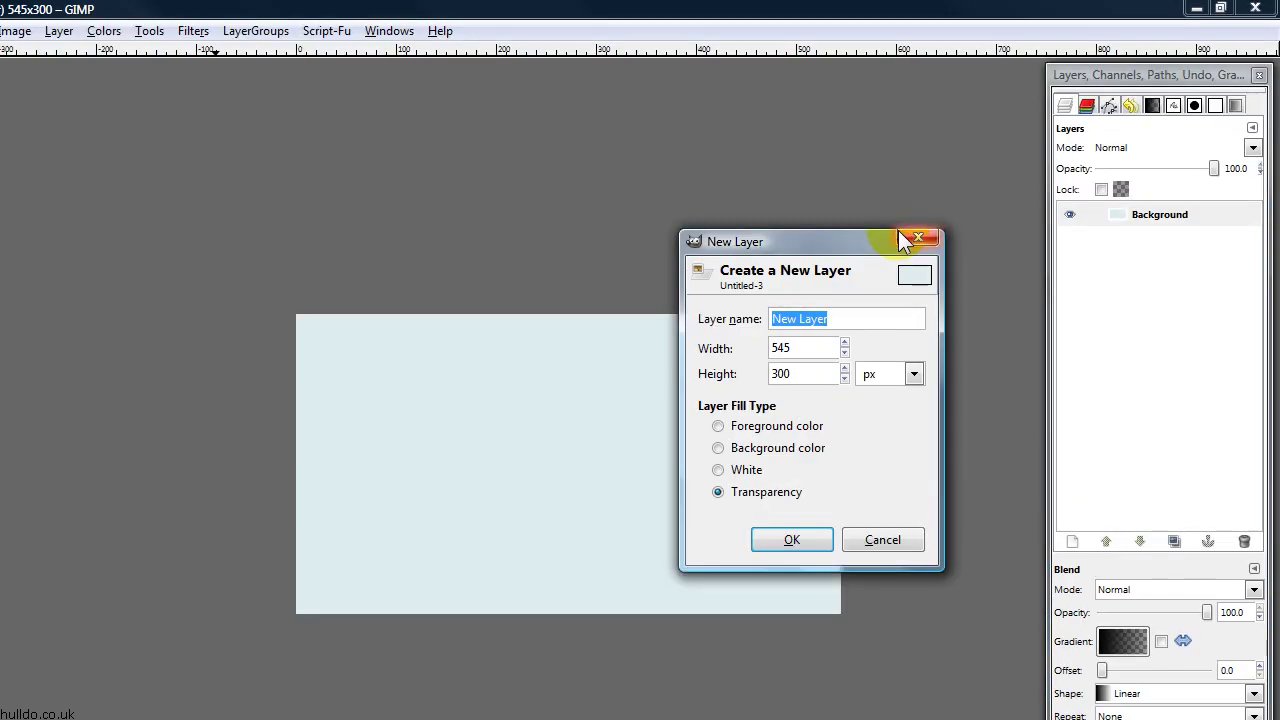
{"action": "type", "text": "Gradient overlay"}
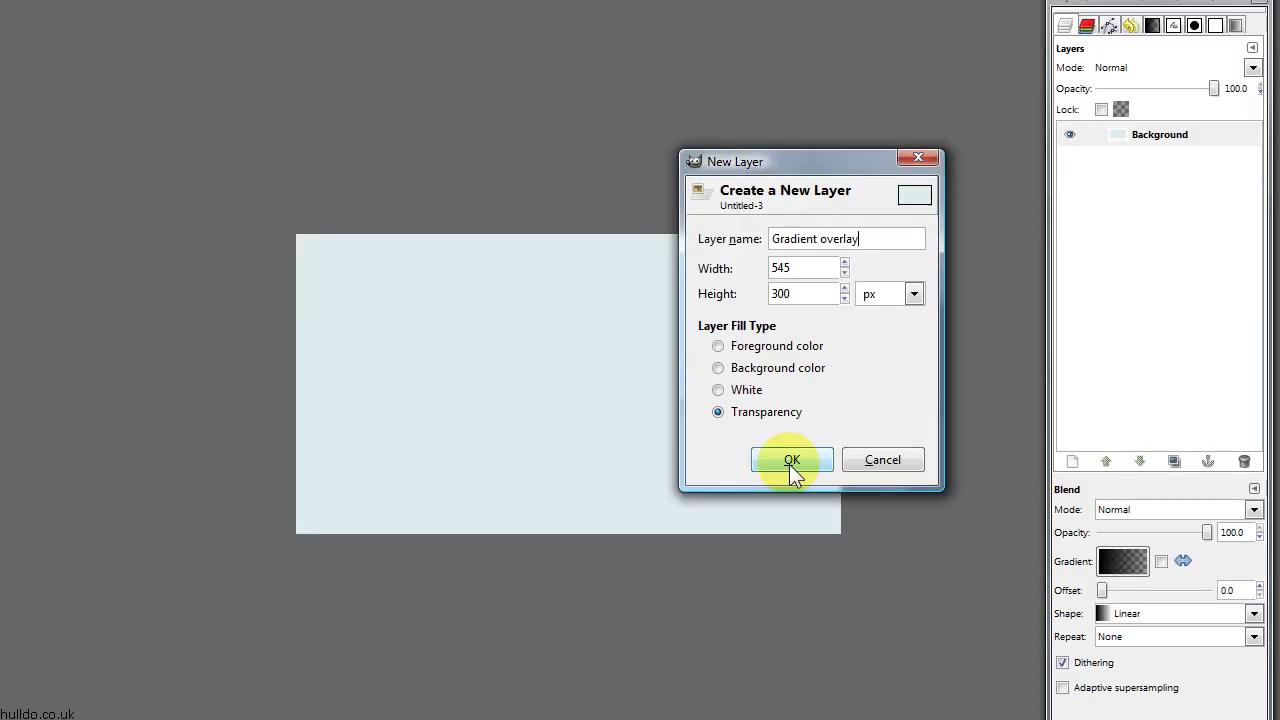
{"action": "left_click", "coordinate": [792, 539]}
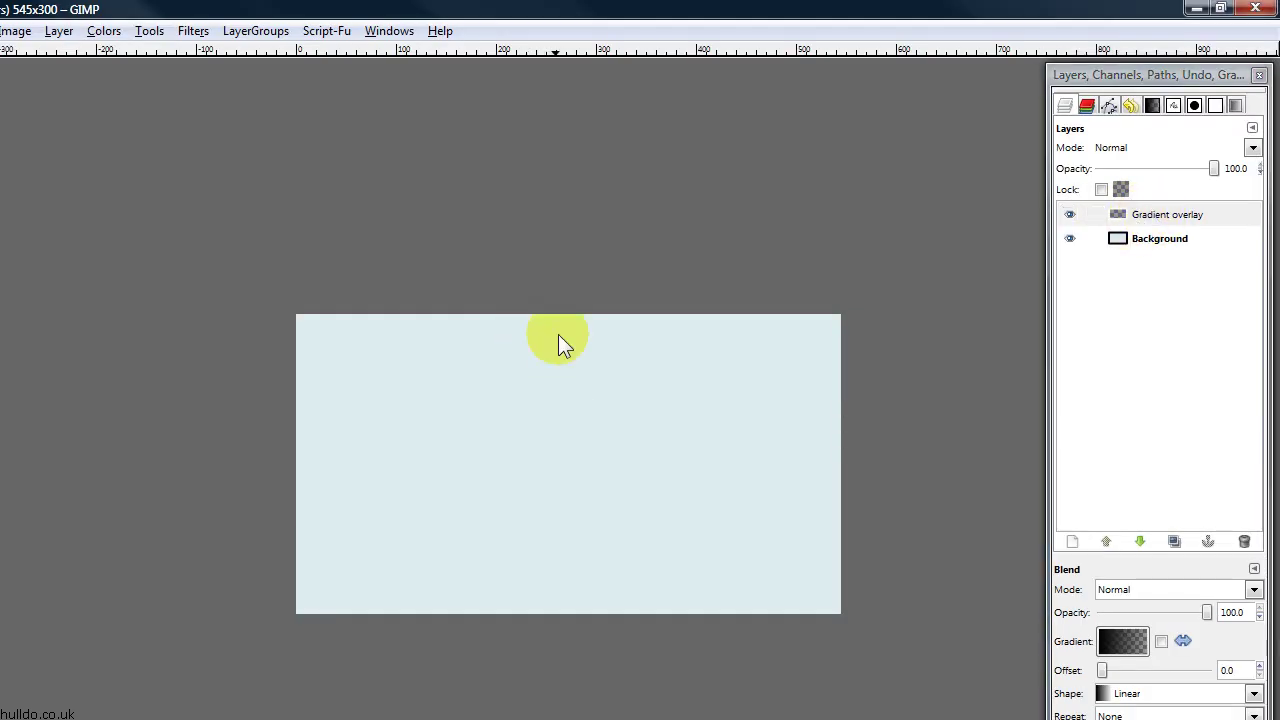
Step: Draw a black-to-transparent gradient from the top edge to mid-canvas and set layer opacity to 29.8
{"action": "left_click_drag", "start_coordinate": [551, 314], "coordinate": [549, 482]}
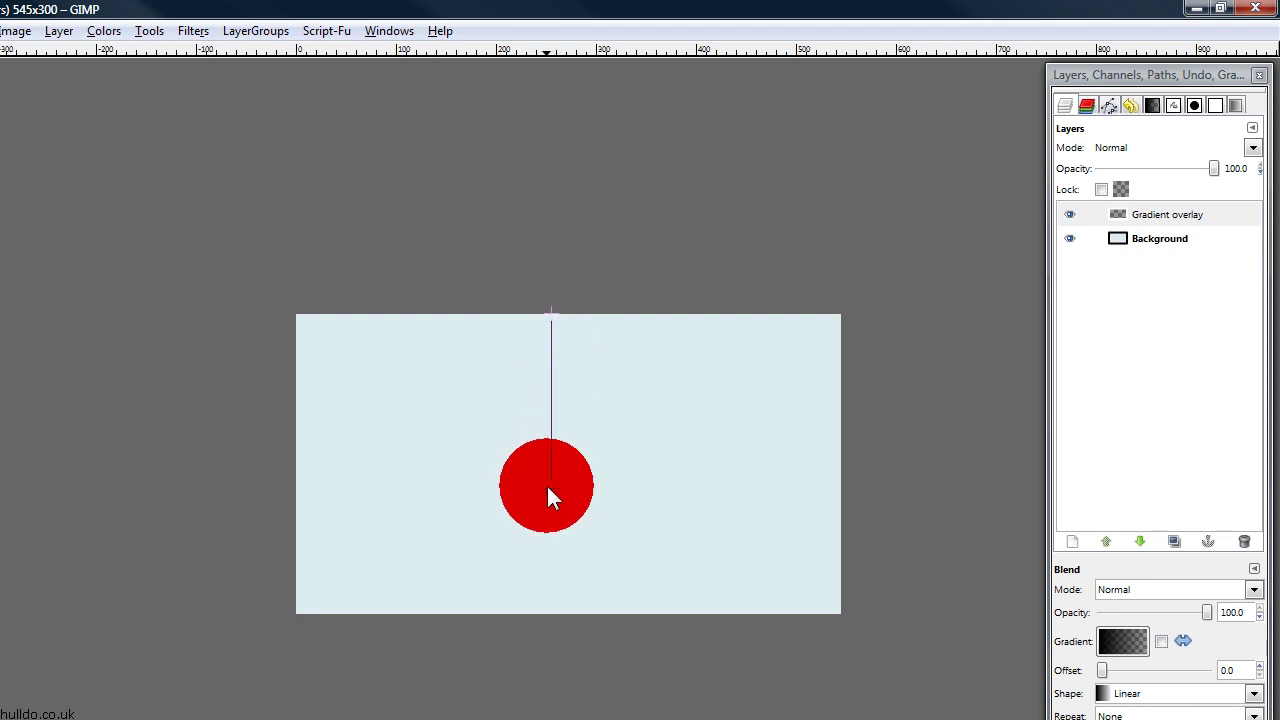
{"action": "left_click_drag", "start_coordinate": [549, 484], "coordinate": [539, 464]}
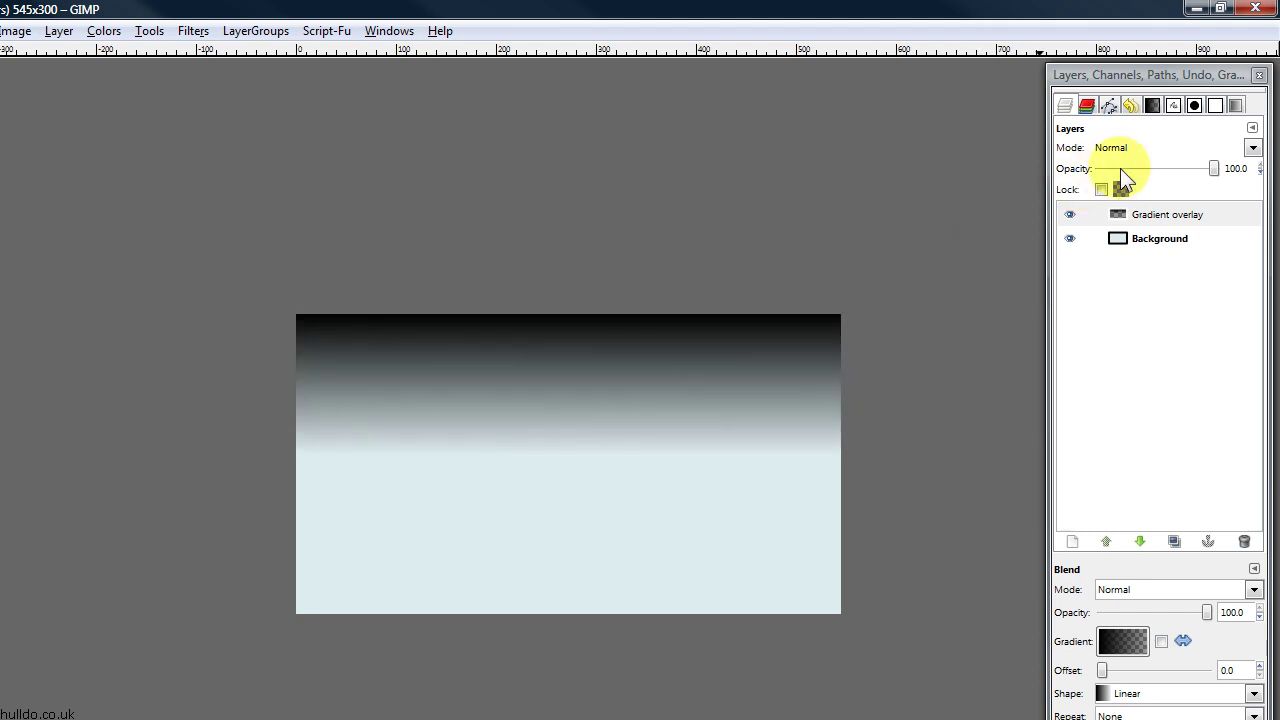
{"action": "left_click_drag", "start_coordinate": [1154, 168], "coordinate": [1102, 167]}
{"action": "double_click", "coordinate": [1236, 168]}
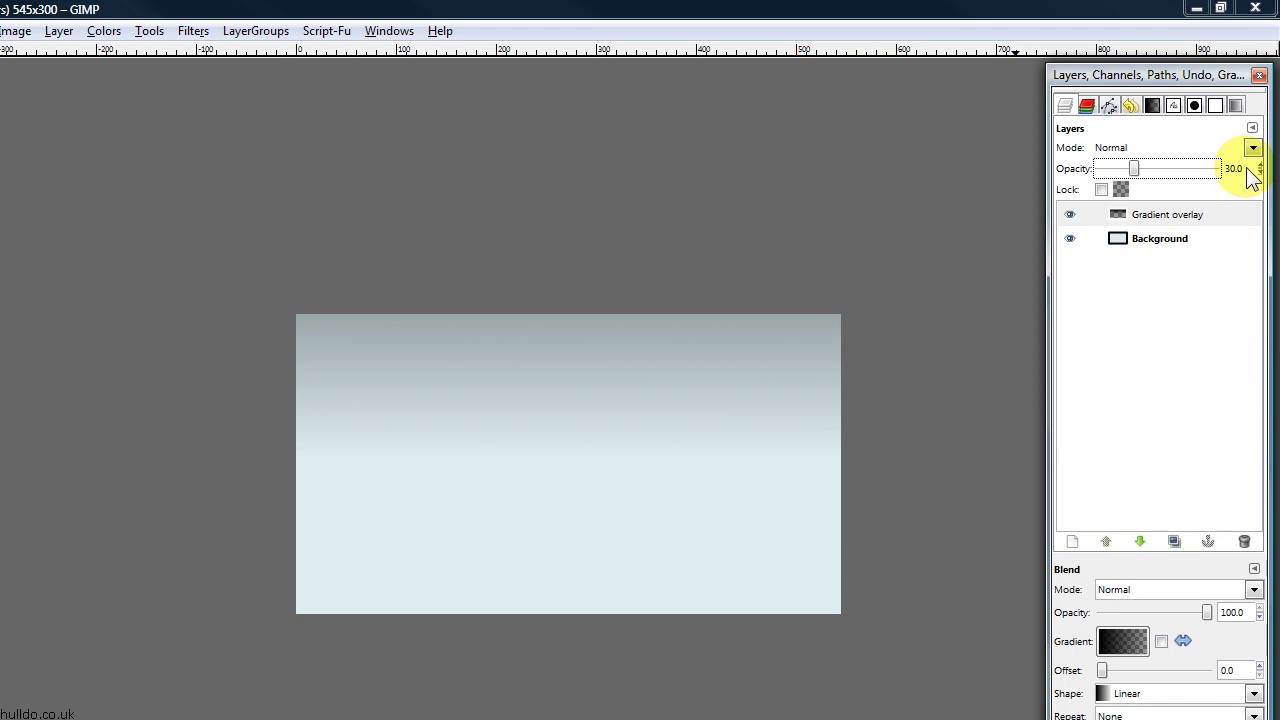
{"action": "type", "text": "29.8"}
{"action": "key", "text": "Return"}
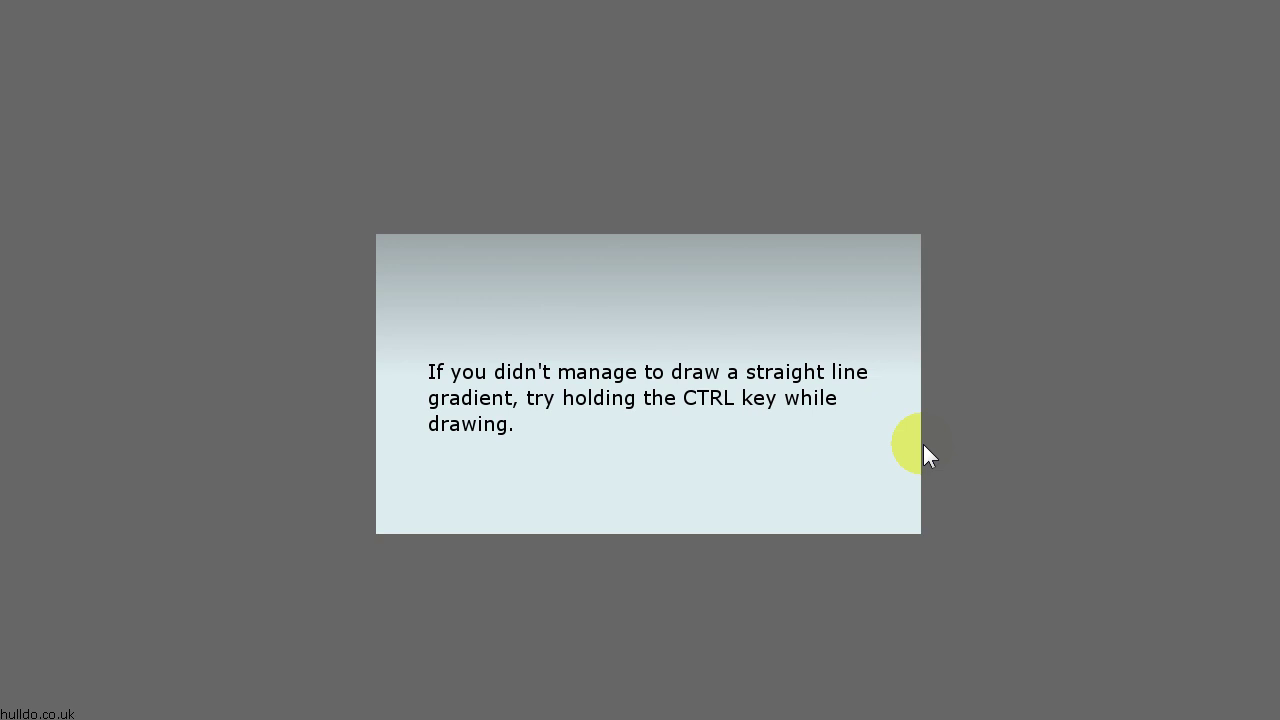
{"action": "left_click", "coordinate": [1071, 463]}
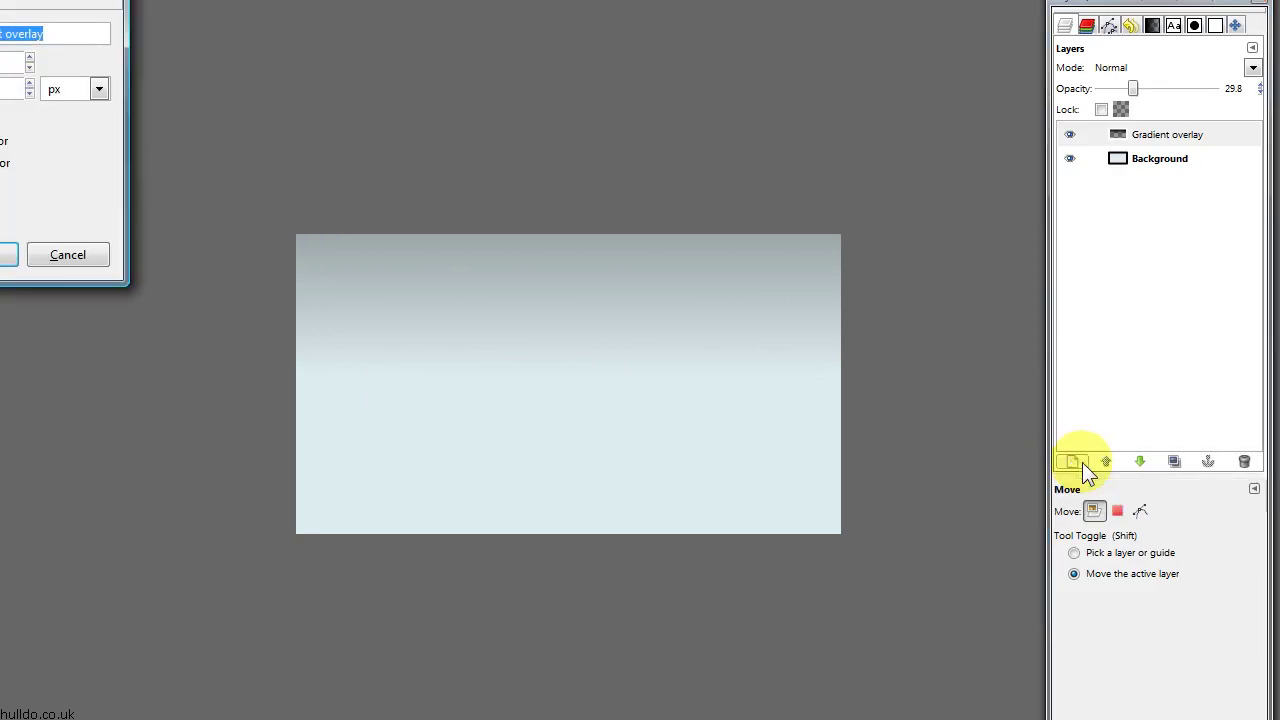
Step: Create a transparent layer named 'Background snow' at the top of the stack
{"action": "type", "text": "Background snow"}
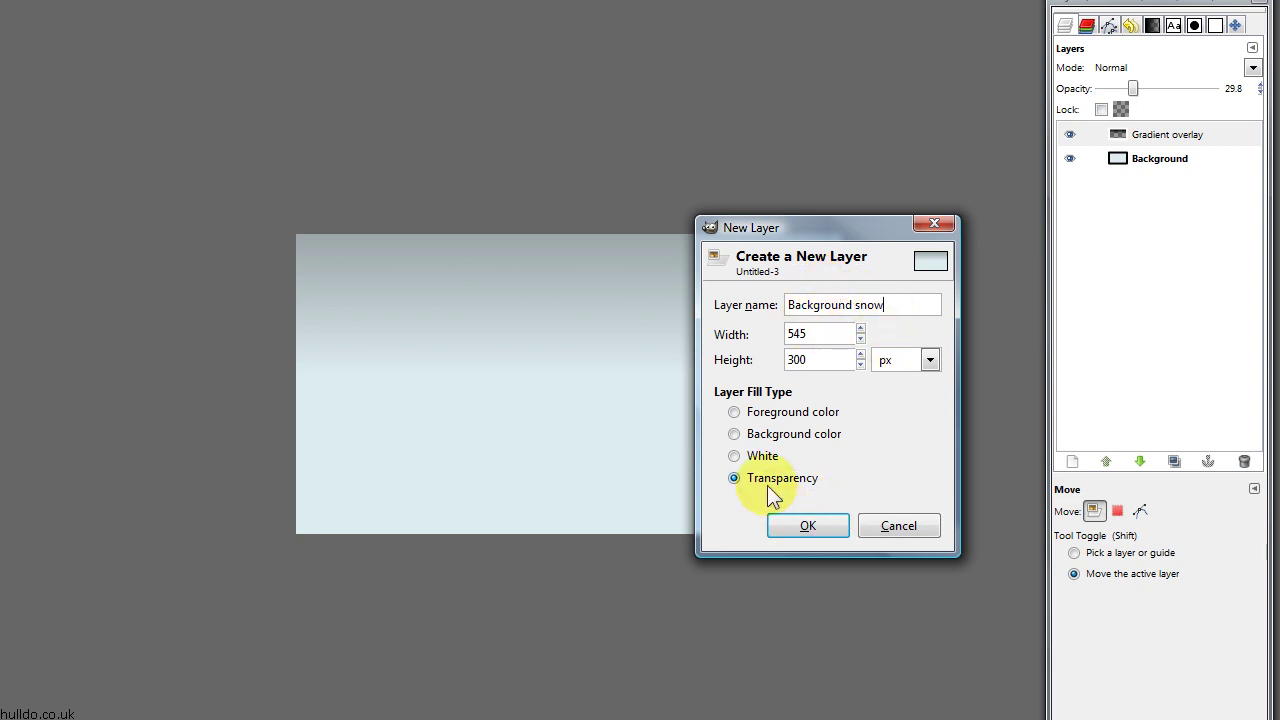
{"action": "left_click", "coordinate": [792, 527]}
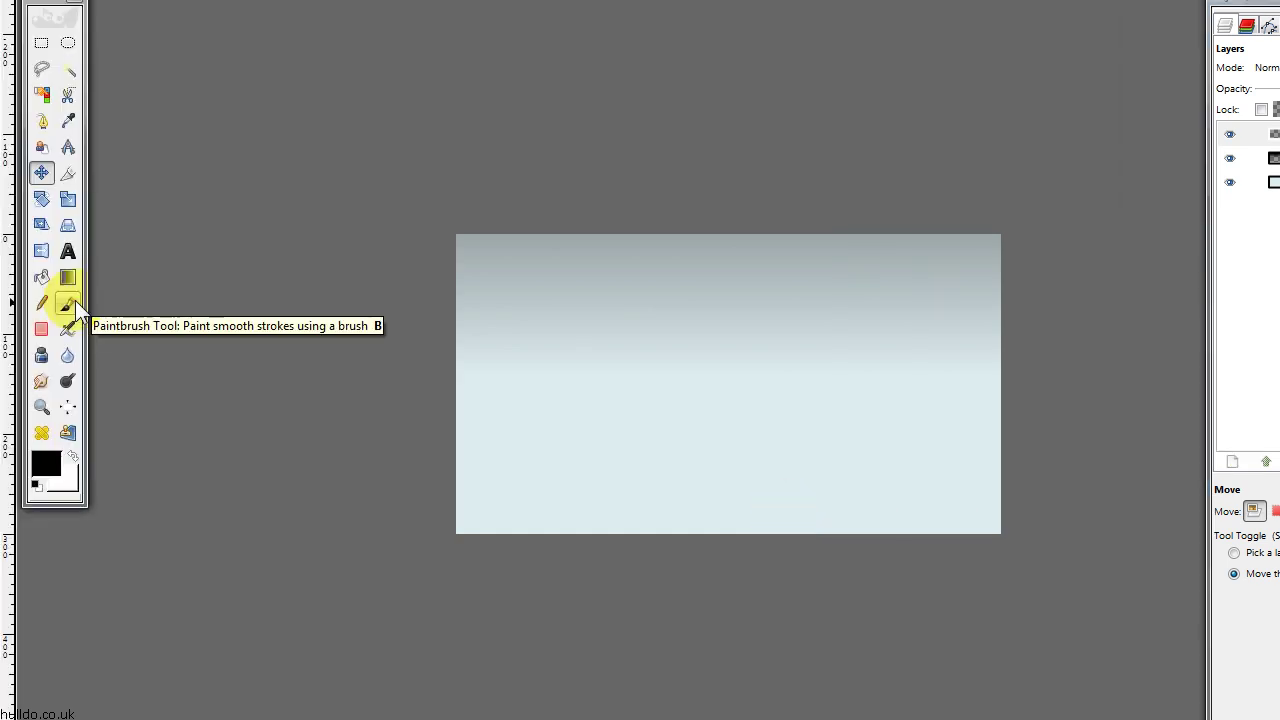
Step: Set up a white Paintbrush with the Circle (09) brush, 200 spacing and random size
{"action": "left_click", "coordinate": [62, 300]}
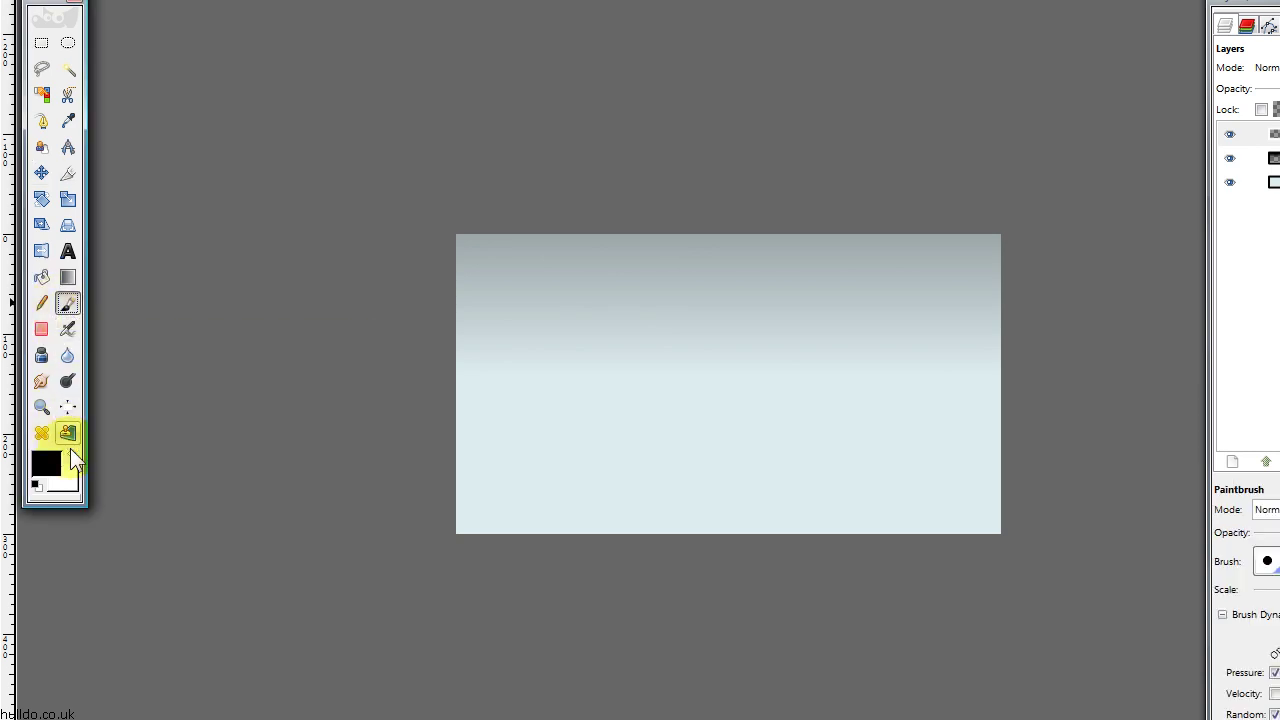
{"action": "left_click", "coordinate": [73, 455]}
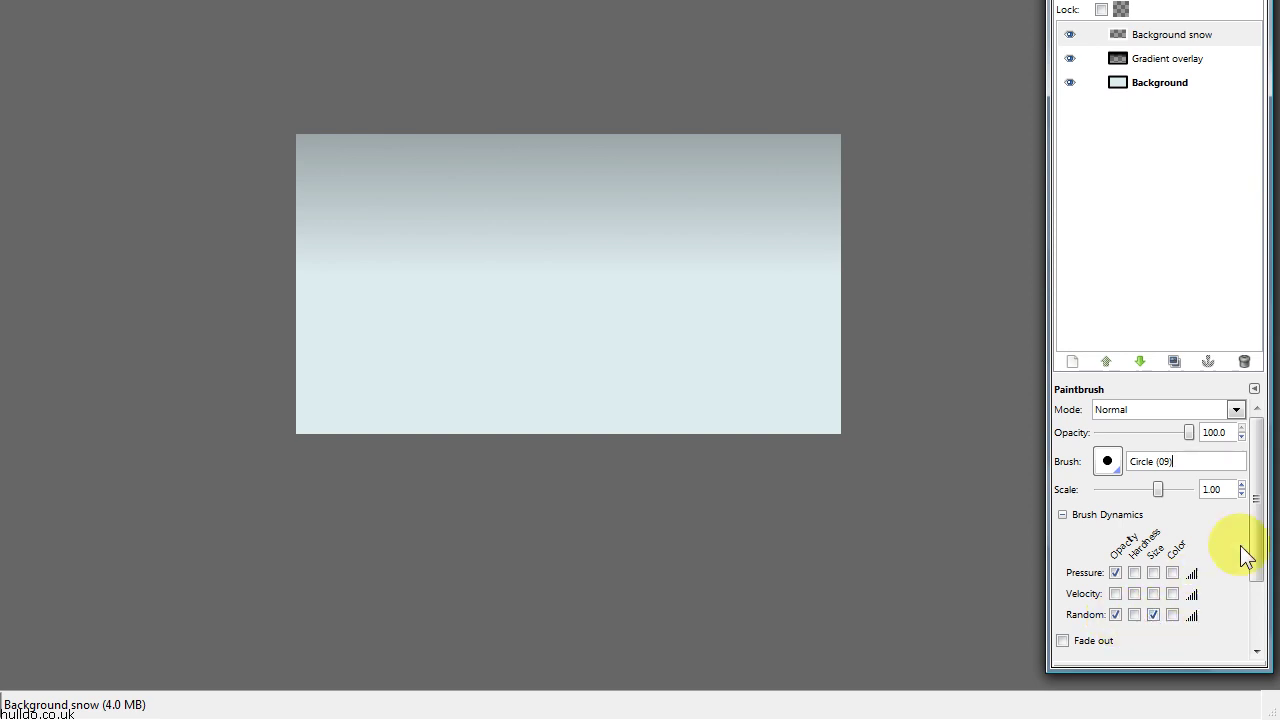
{"action": "left_click_drag", "start_coordinate": [1257, 535], "coordinate": [1250, 612]}
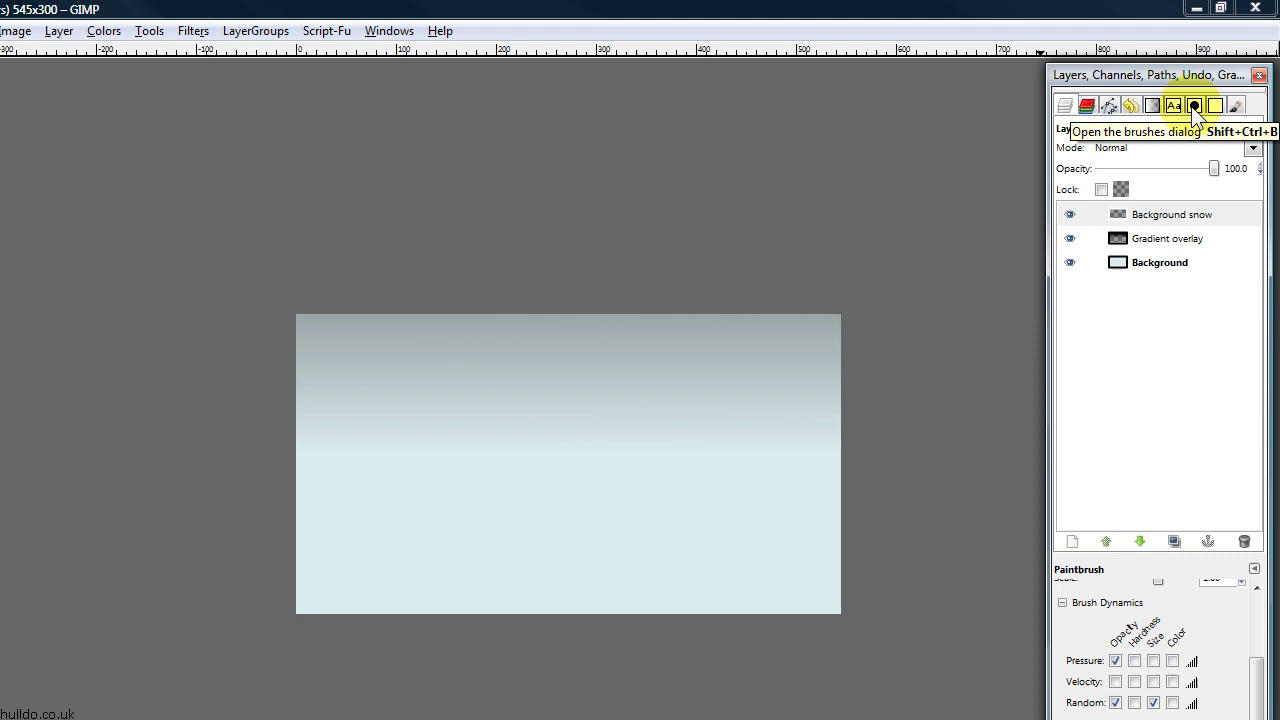
{"action": "left_click", "coordinate": [1194, 106]}
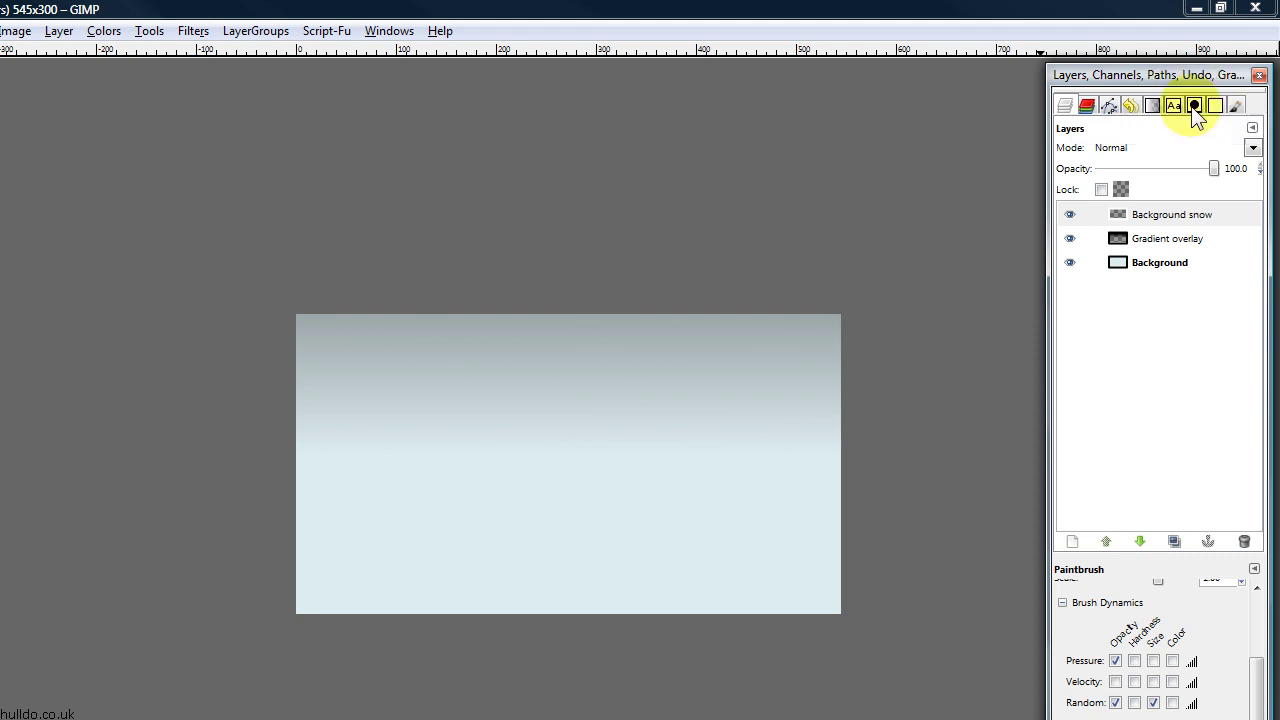
{"action": "left_click", "coordinate": [1210, 203]}
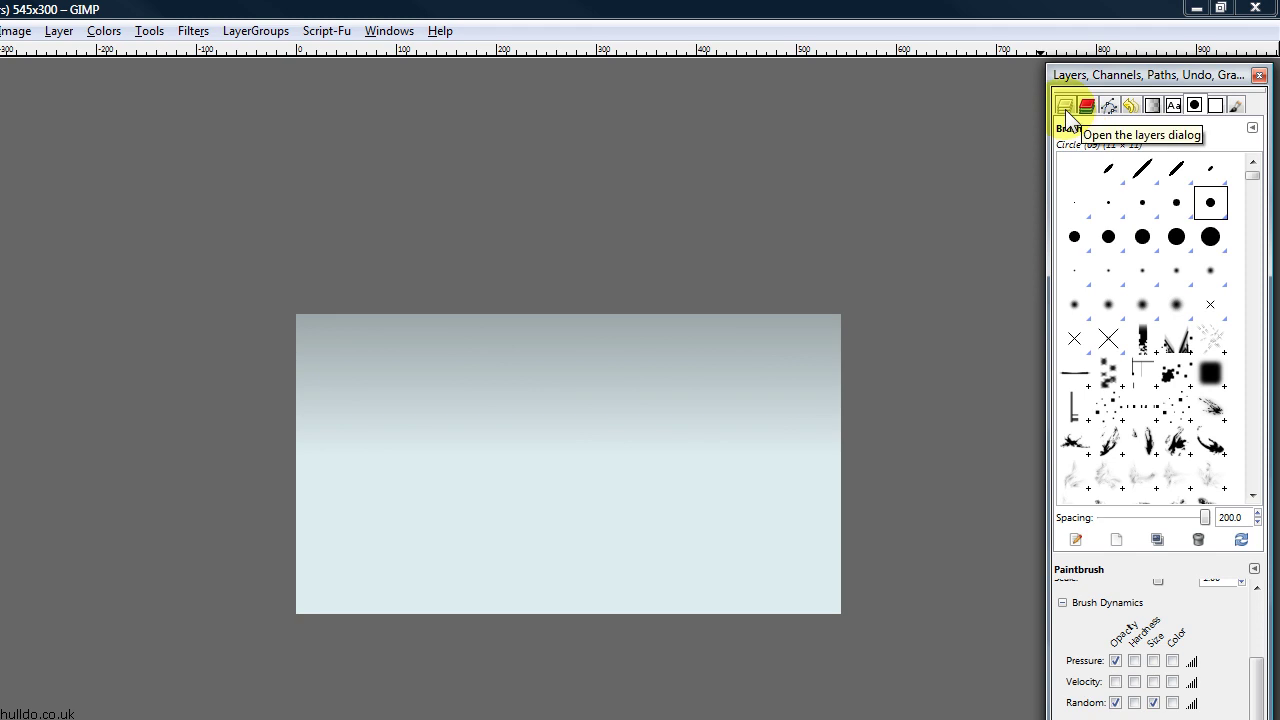
{"action": "left_click", "coordinate": [549, 31]}
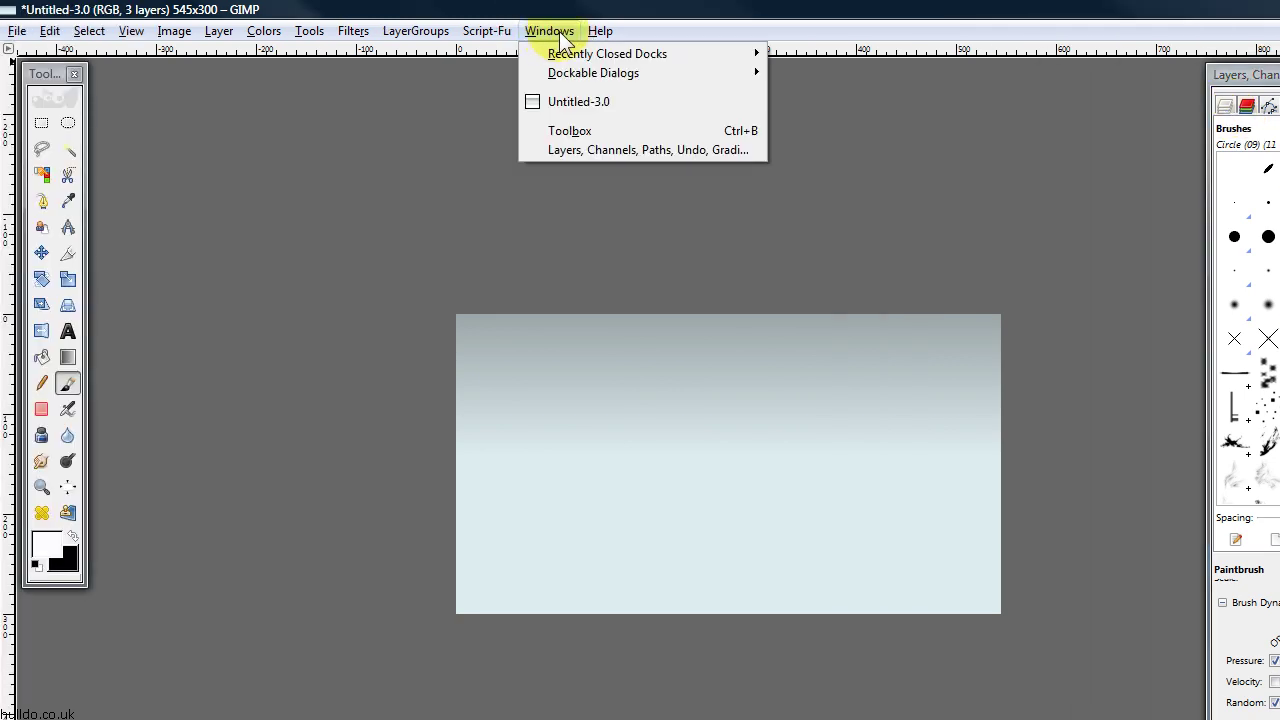
{"action": "mouse_move", "coordinate": [594, 73]}
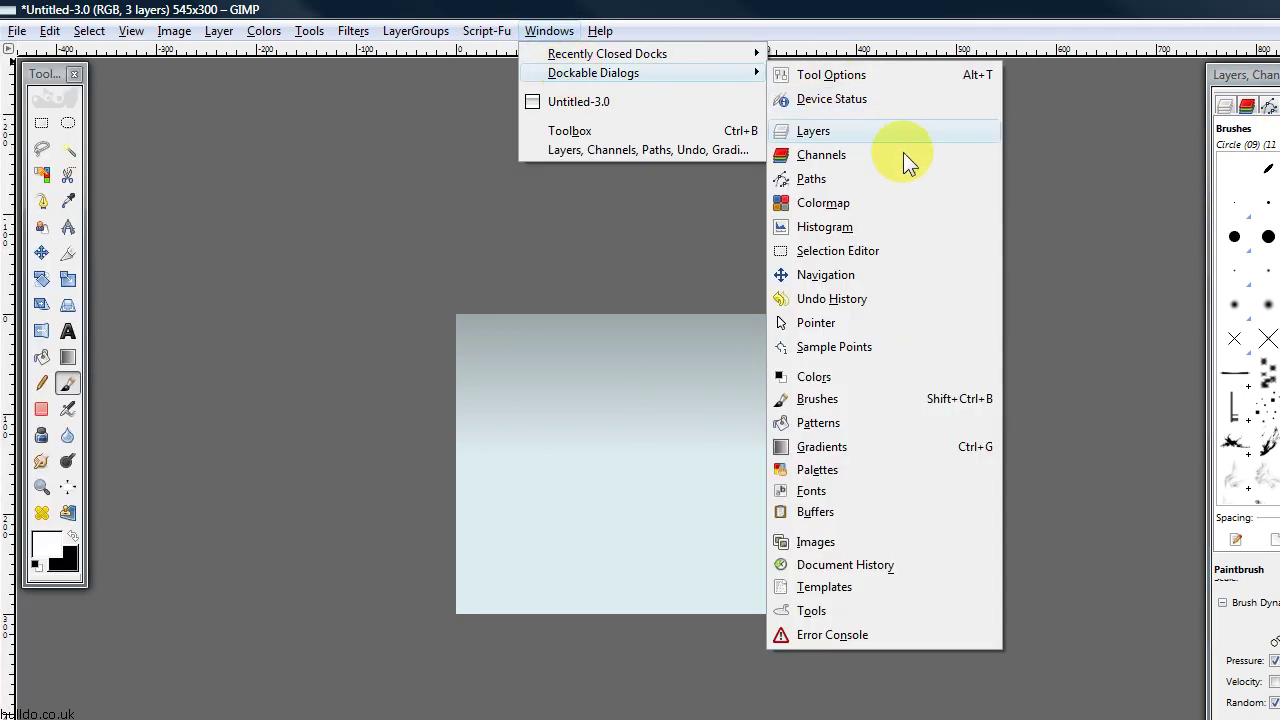
{"action": "left_click", "coordinate": [819, 398]}
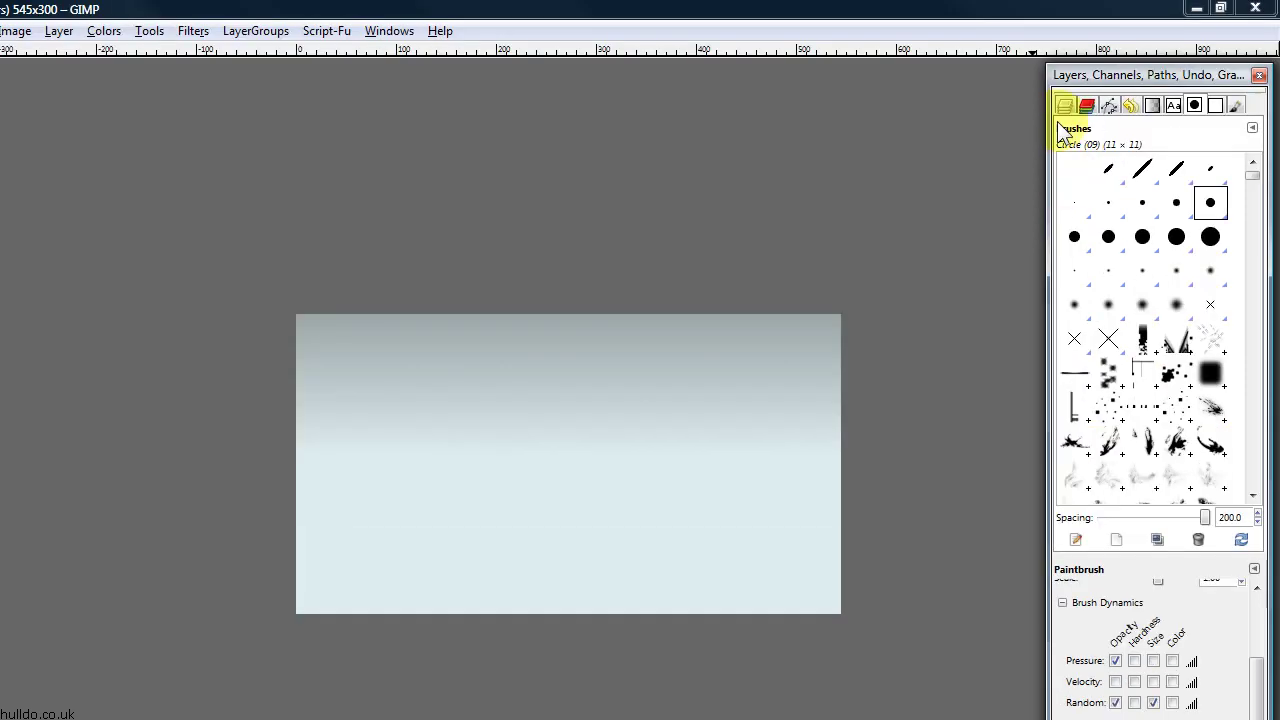
{"action": "left_click", "coordinate": [1064, 106]}
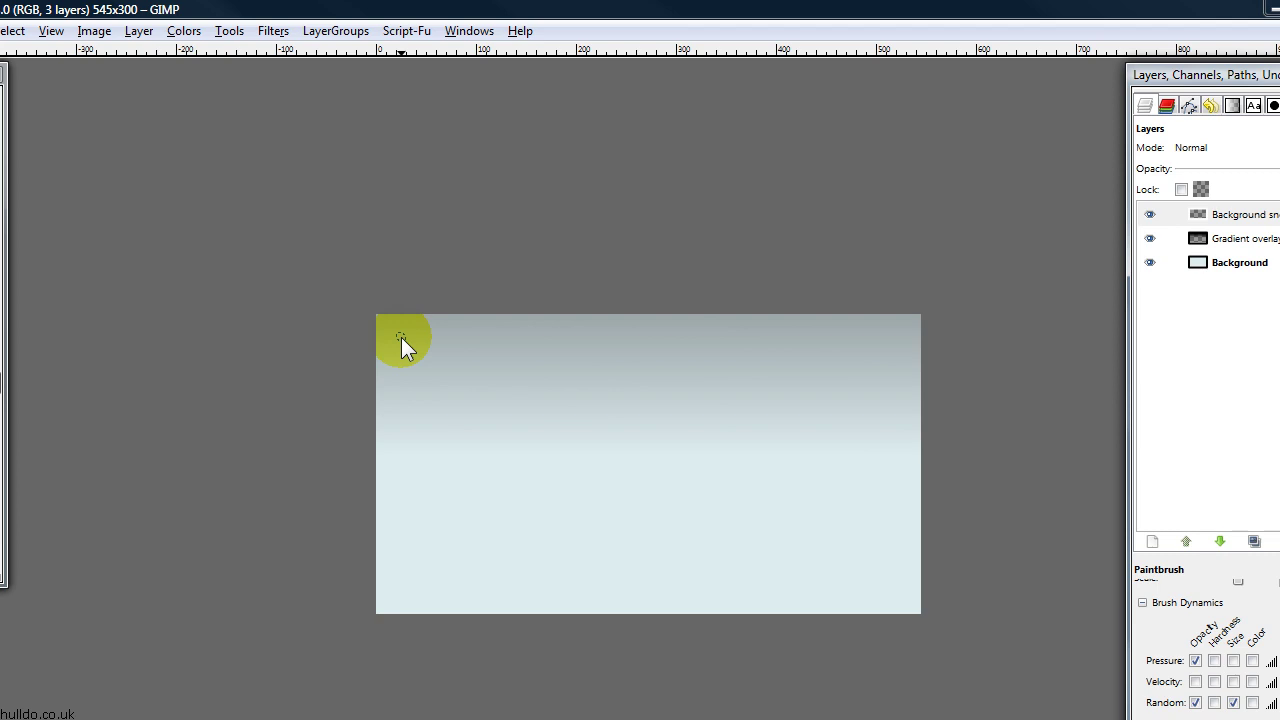
Step: Paint top-to-bottom strokes of white snow dots across the full canvas width on Background snow
{"action": "left_click_drag", "start_coordinate": [401, 337], "coordinate": [424, 530]}
{"action": "left_click_drag", "start_coordinate": [487, 360], "coordinate": [491, 531]}
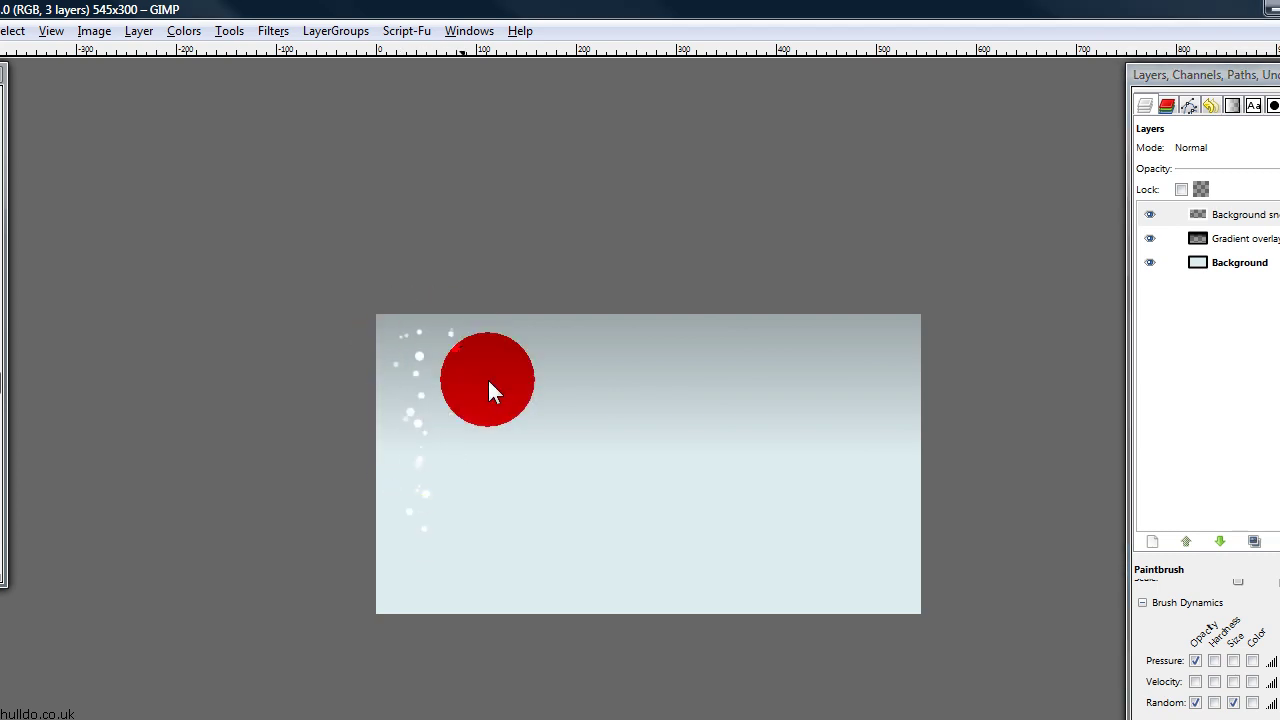
{"action": "left_click_drag", "start_coordinate": [447, 377], "coordinate": [459, 529]}
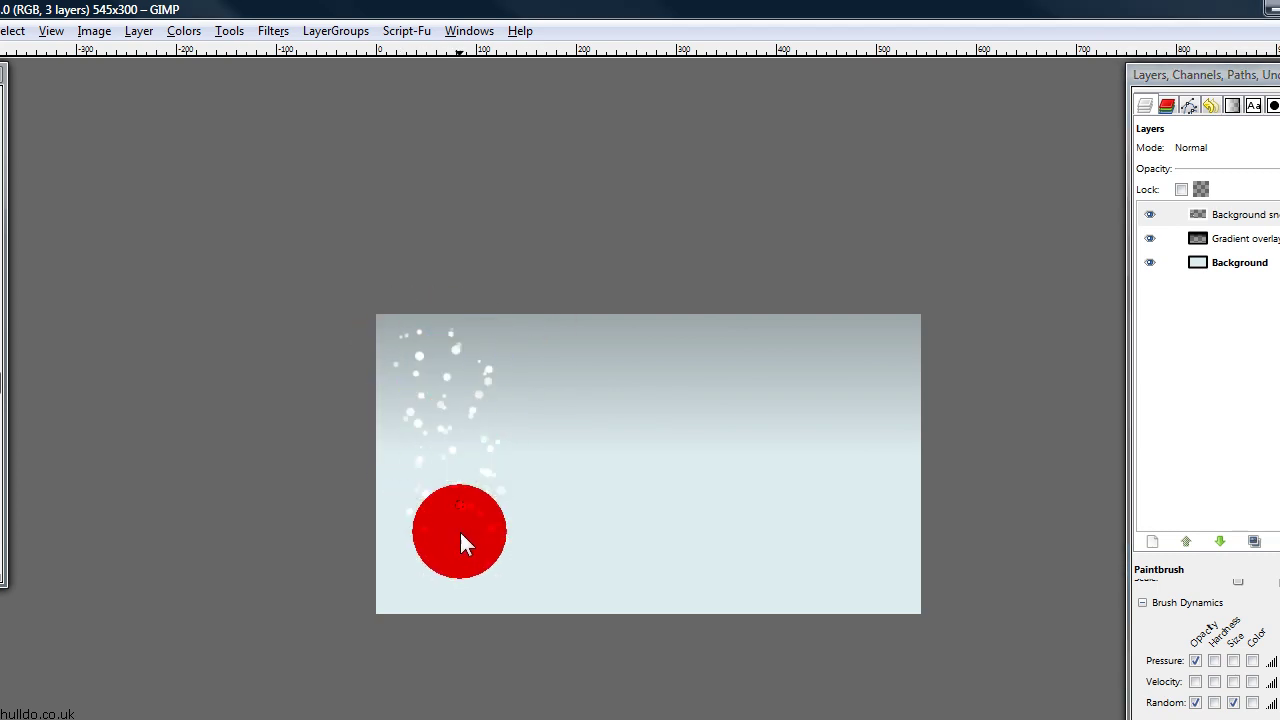
{"action": "left_click_drag", "start_coordinate": [495, 322], "coordinate": [524, 554]}
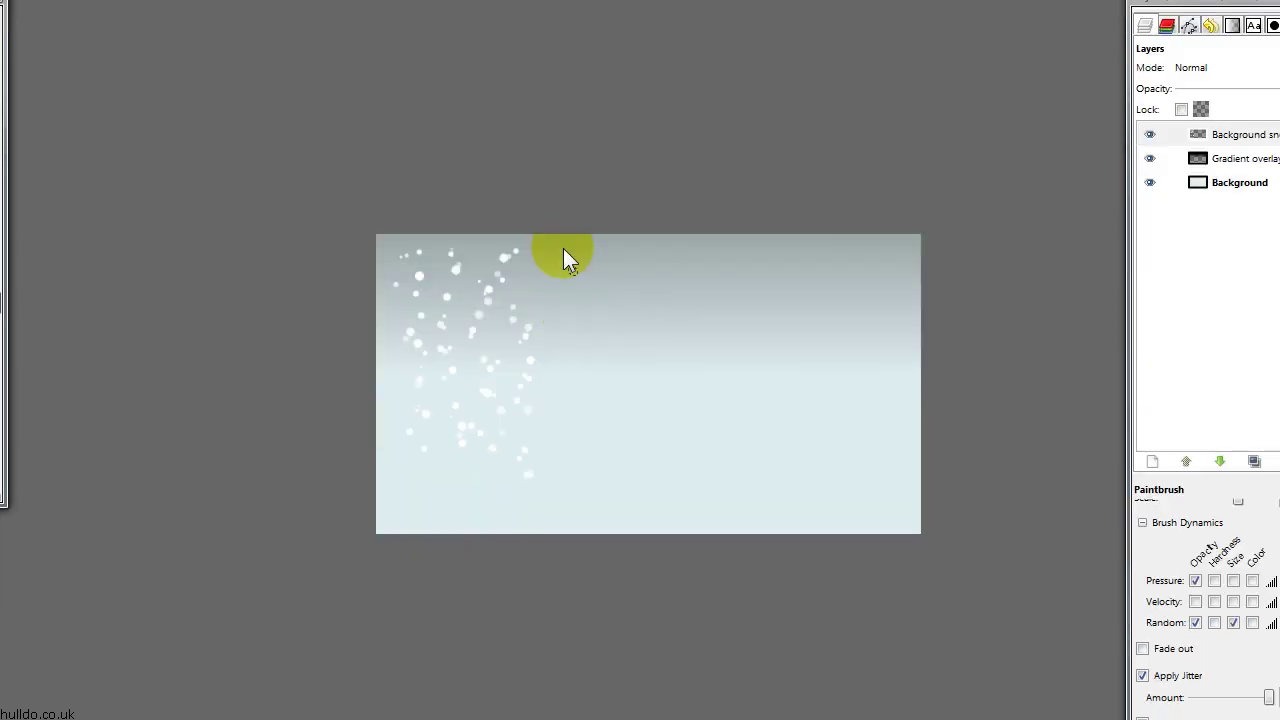
{"action": "left_click_drag", "start_coordinate": [543, 242], "coordinate": [568, 465]}
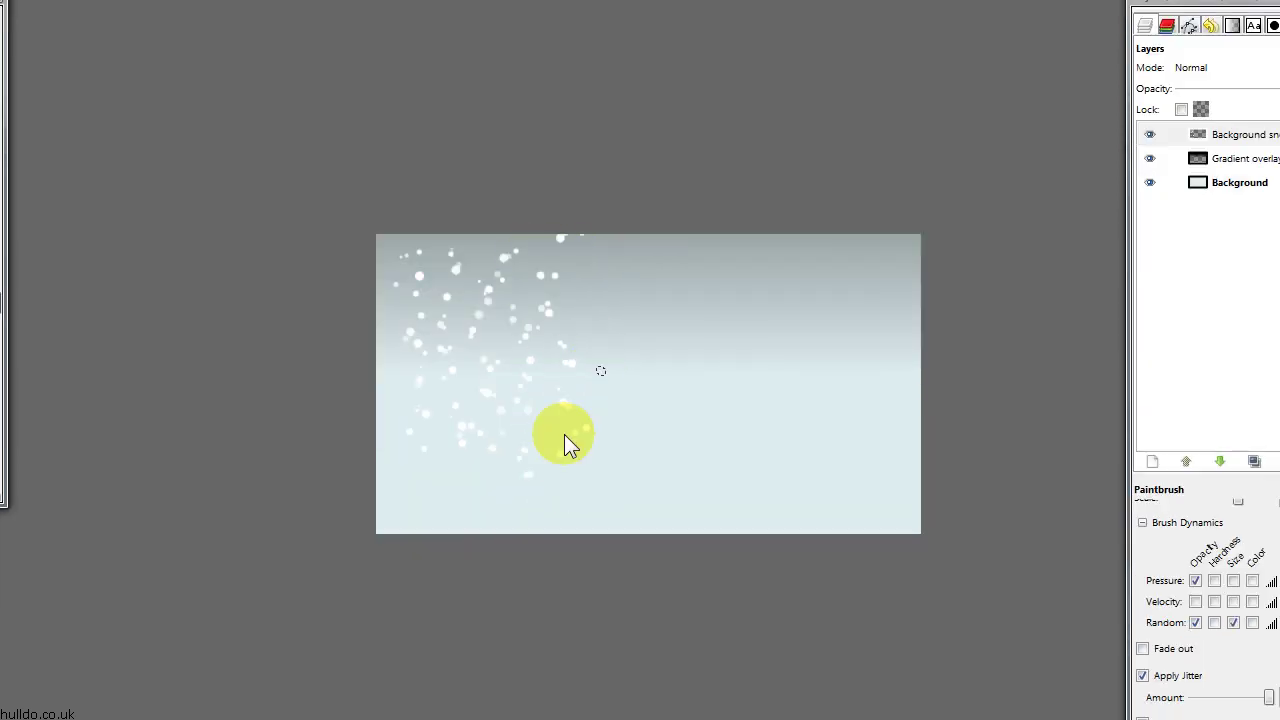
{"action": "left_click_drag", "start_coordinate": [636, 245], "coordinate": [637, 449]}
{"action": "left_click_drag", "start_coordinate": [586, 323], "coordinate": [640, 425]}
{"action": "left_click_drag", "start_coordinate": [688, 245], "coordinate": [680, 465]}
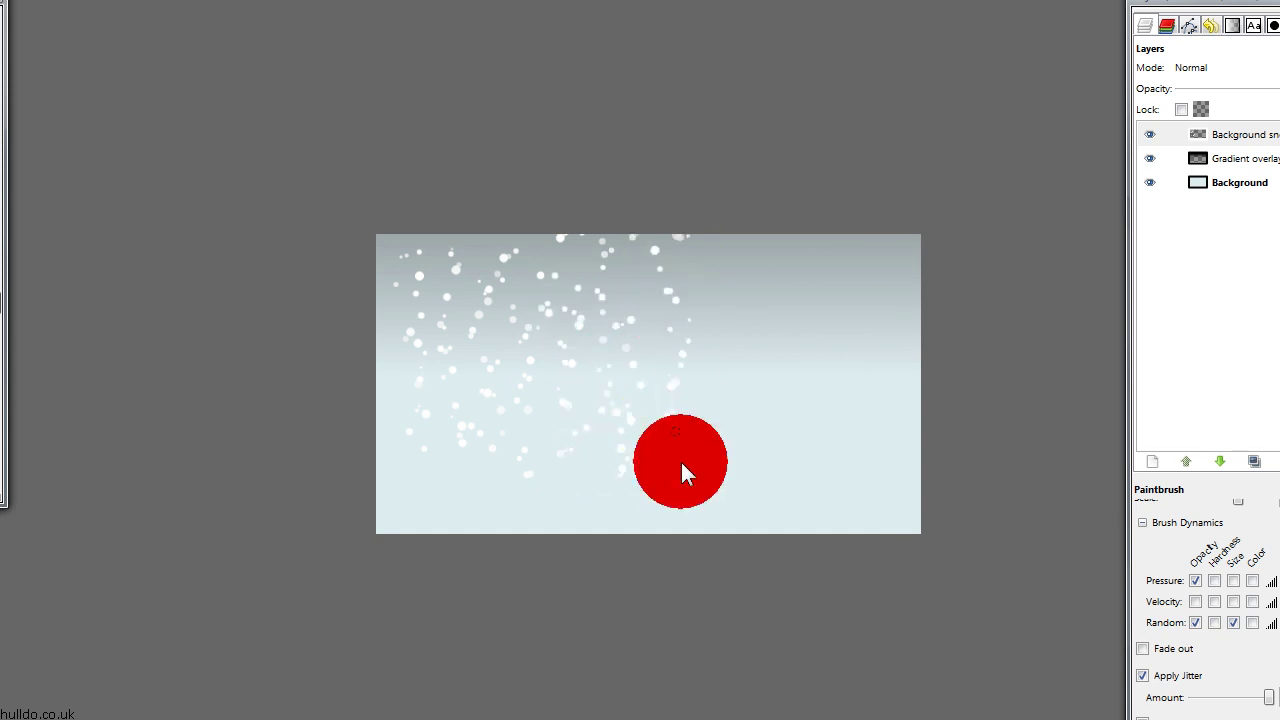
{"action": "left_click_drag", "start_coordinate": [652, 330], "coordinate": [668, 480]}
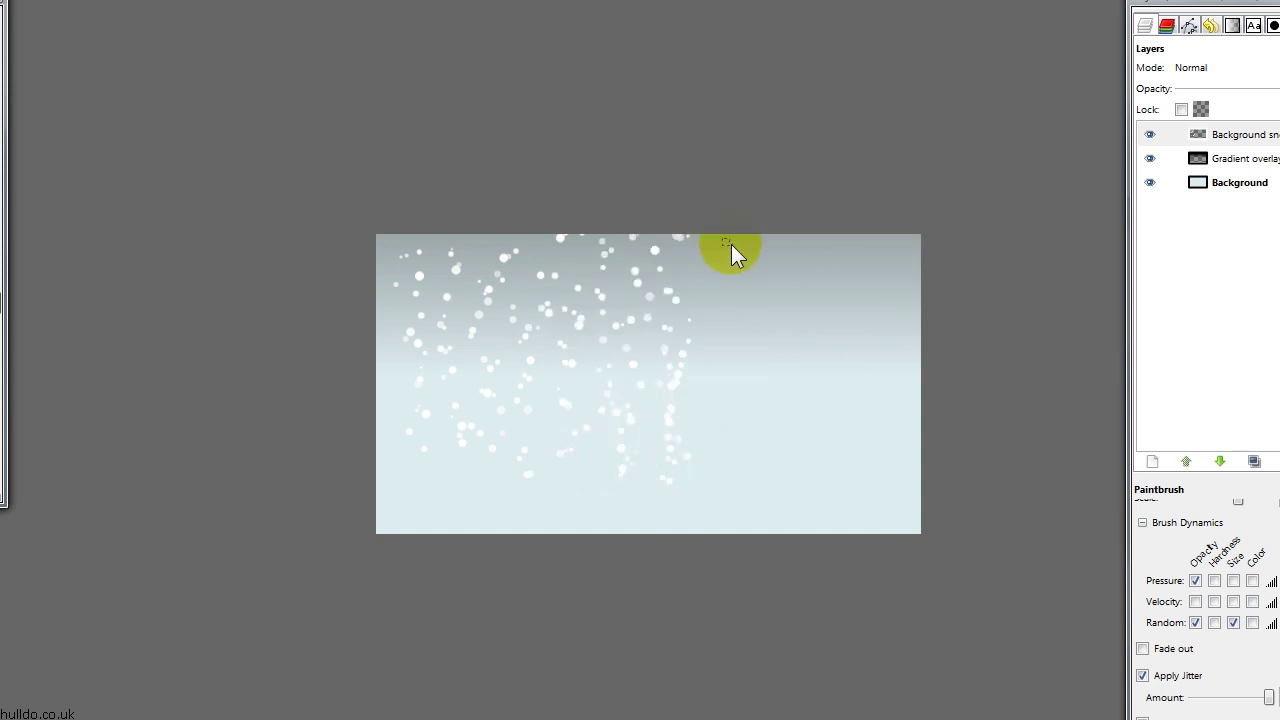
{"action": "left_click_drag", "start_coordinate": [771, 250], "coordinate": [766, 455]}
{"action": "left_click_drag", "start_coordinate": [711, 258], "coordinate": [725, 443]}
{"action": "mouse_move", "coordinate": [811, 251]}
{"action": "left_mouse_down"}
{"action": "mouse_move", "coordinate": [797, 320]}
{"action": "mouse_move", "coordinate": [806, 455]}
{"action": "left_mouse_up"}
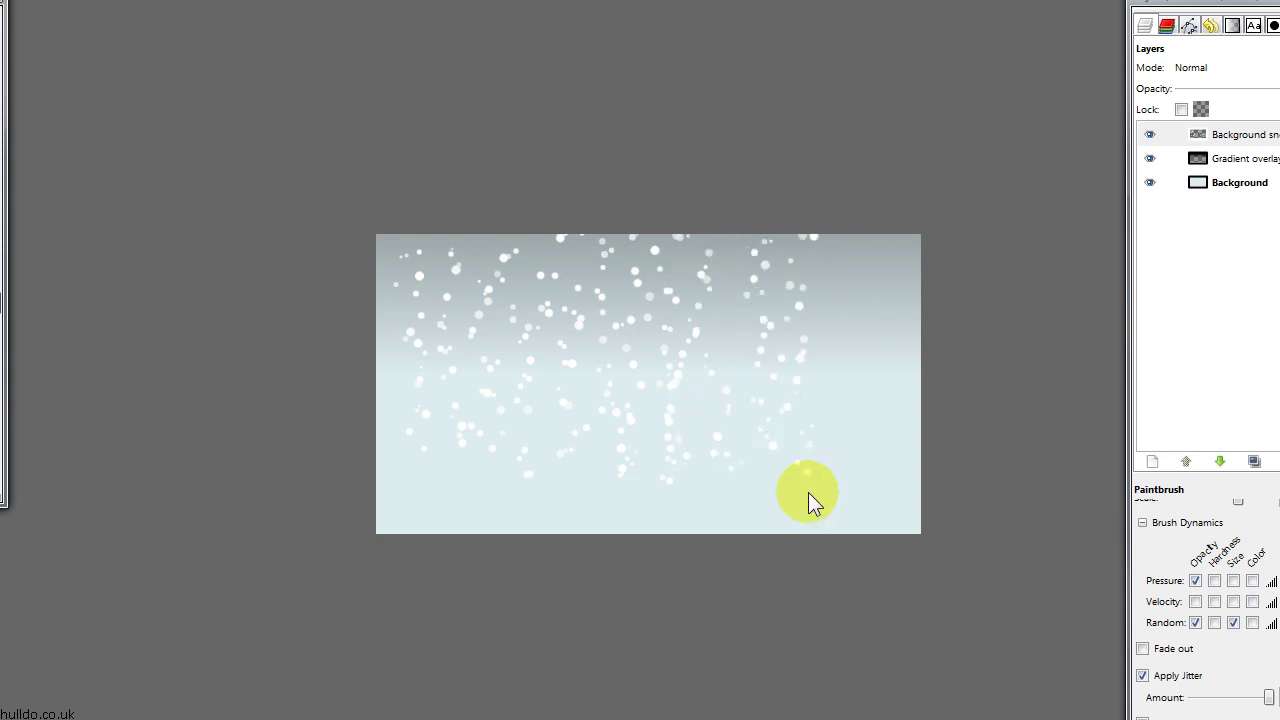
{"action": "mouse_move", "coordinate": [867, 248]}
{"action": "left_mouse_down"}
{"action": "mouse_move", "coordinate": [854, 286]}
{"action": "mouse_move", "coordinate": [867, 462]}
{"action": "left_mouse_up"}
{"action": "left_click_drag", "start_coordinate": [908, 249], "coordinate": [905, 490]}
{"action": "mouse_move", "coordinate": [857, 391]}
{"action": "left_mouse_down"}
{"action": "mouse_move", "coordinate": [837, 394]}
{"action": "mouse_move", "coordinate": [840, 480]}
{"action": "left_mouse_up"}
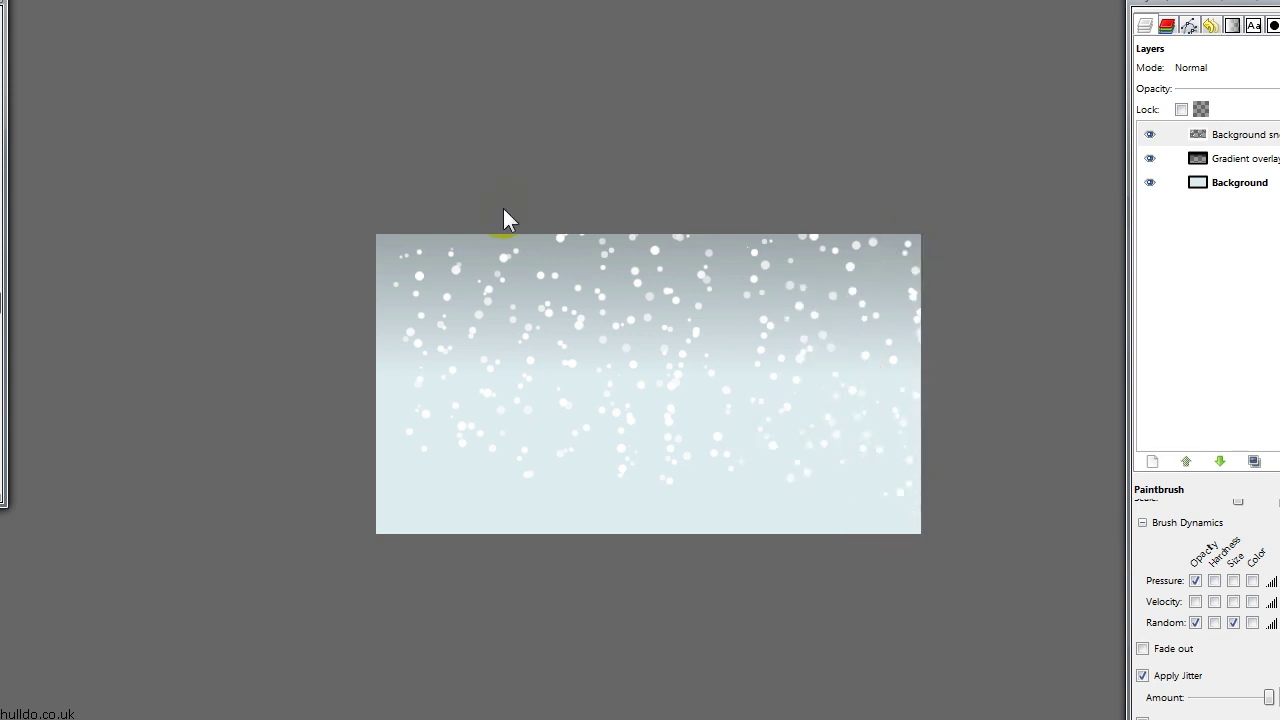
{"action": "mouse_move", "coordinate": [445, 208]}
{"action": "left_mouse_down"}
{"action": "mouse_move", "coordinate": [393, 484]}
{"action": "mouse_move", "coordinate": [348, 494]}
{"action": "left_mouse_up"}
Step: Add a transparent 545×300 layer named 'Ground snow' at the top of the stack
{"action": "left_click", "coordinate": [1073, 462]}
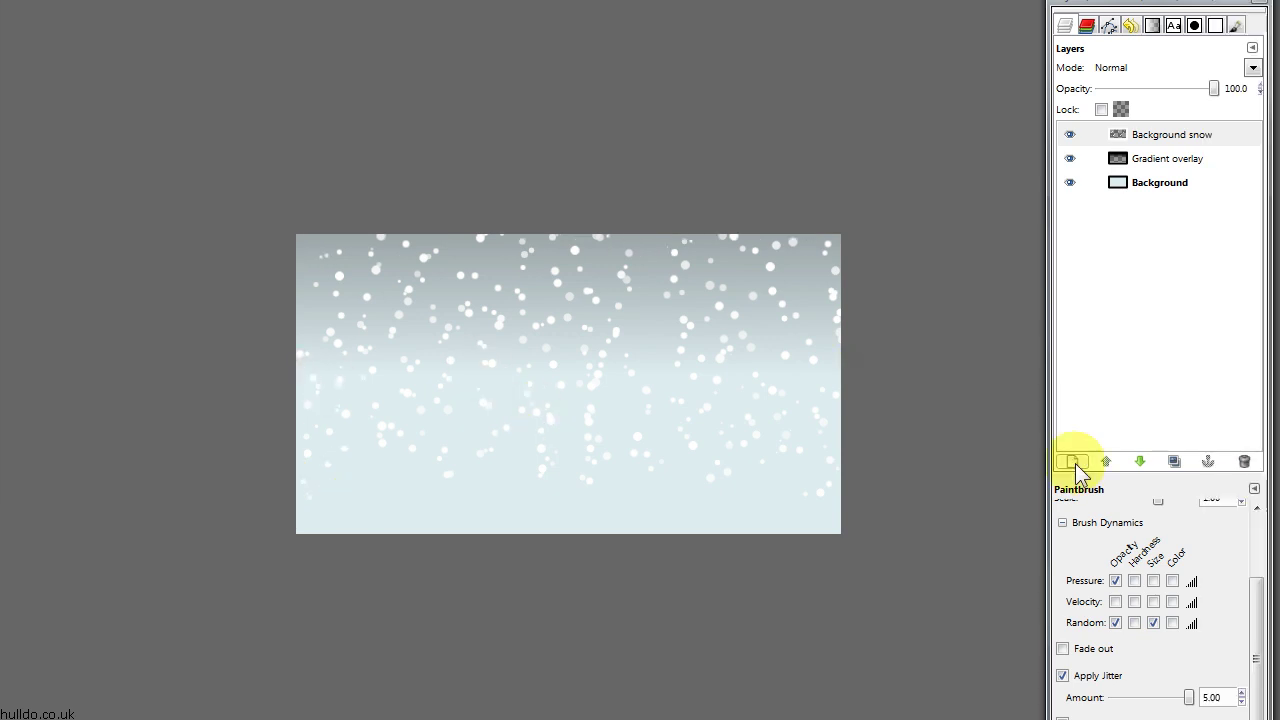
{"action": "left_click", "coordinate": [1073, 462]}
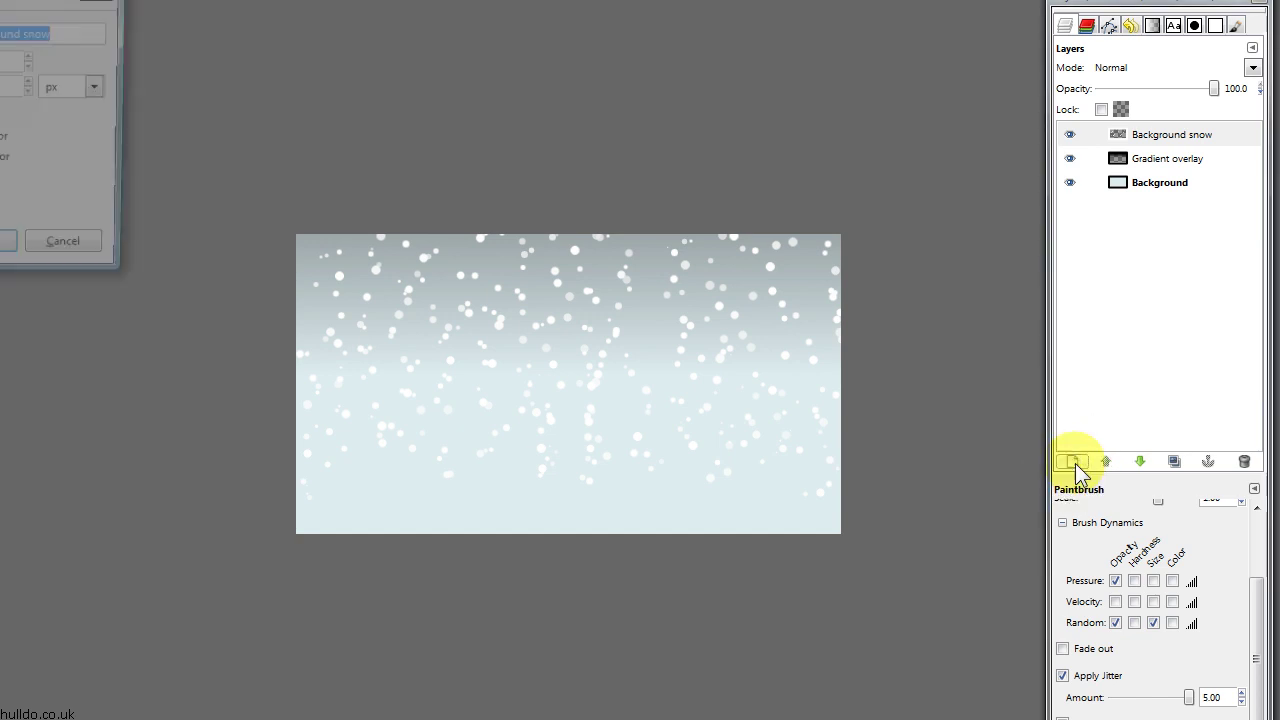
{"action": "type", "text": "Ground snow"}
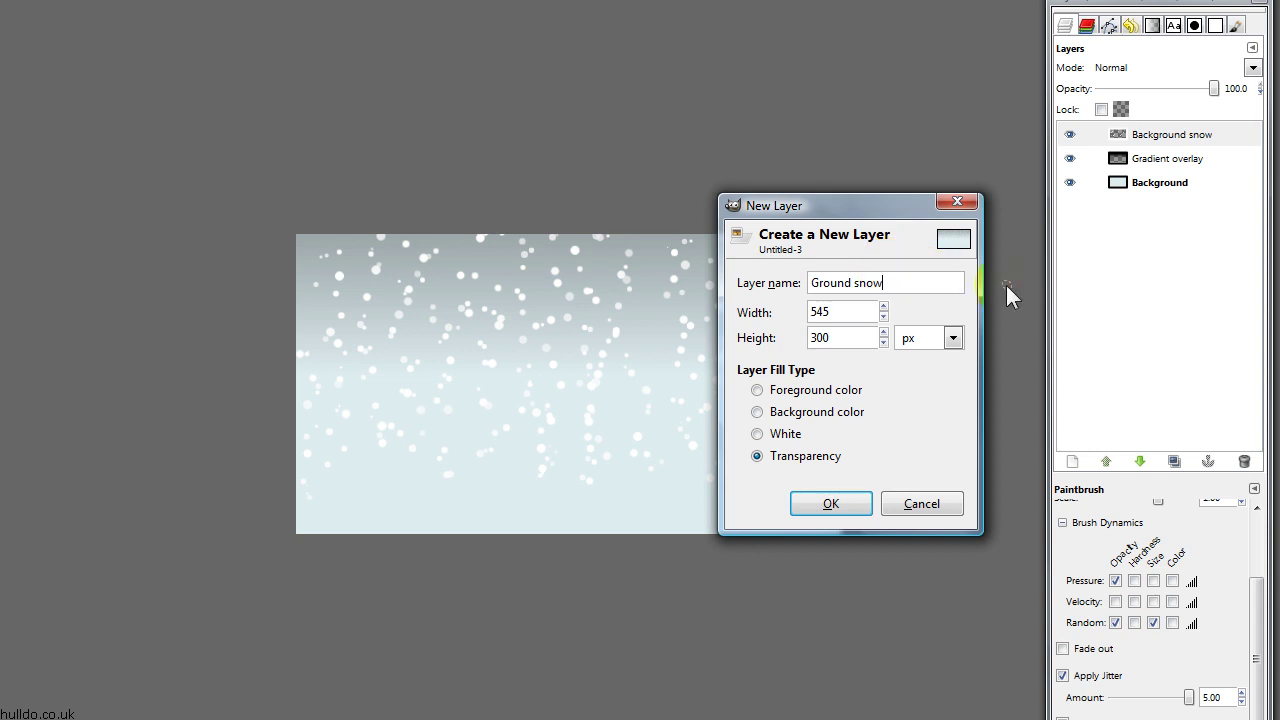
{"action": "left_click", "coordinate": [825, 503]}
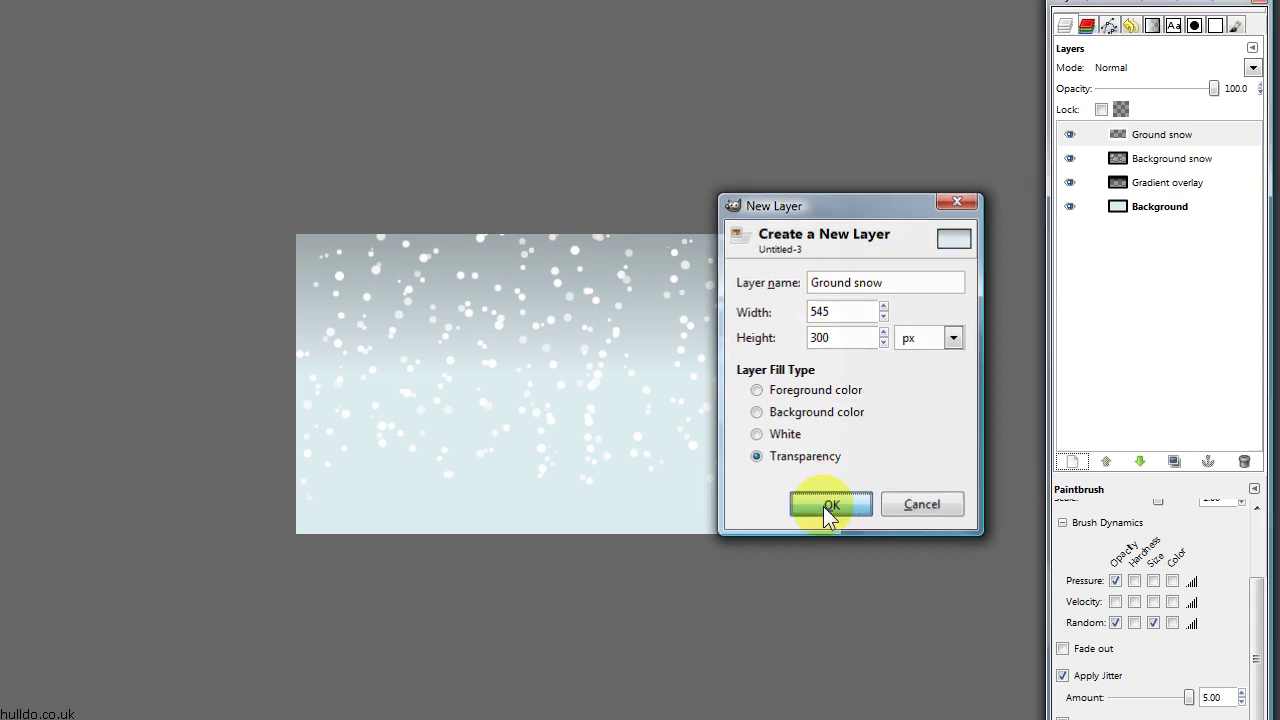
{"action": "left_click_drag", "start_coordinate": [1248, 508], "coordinate": [1257, 448]}
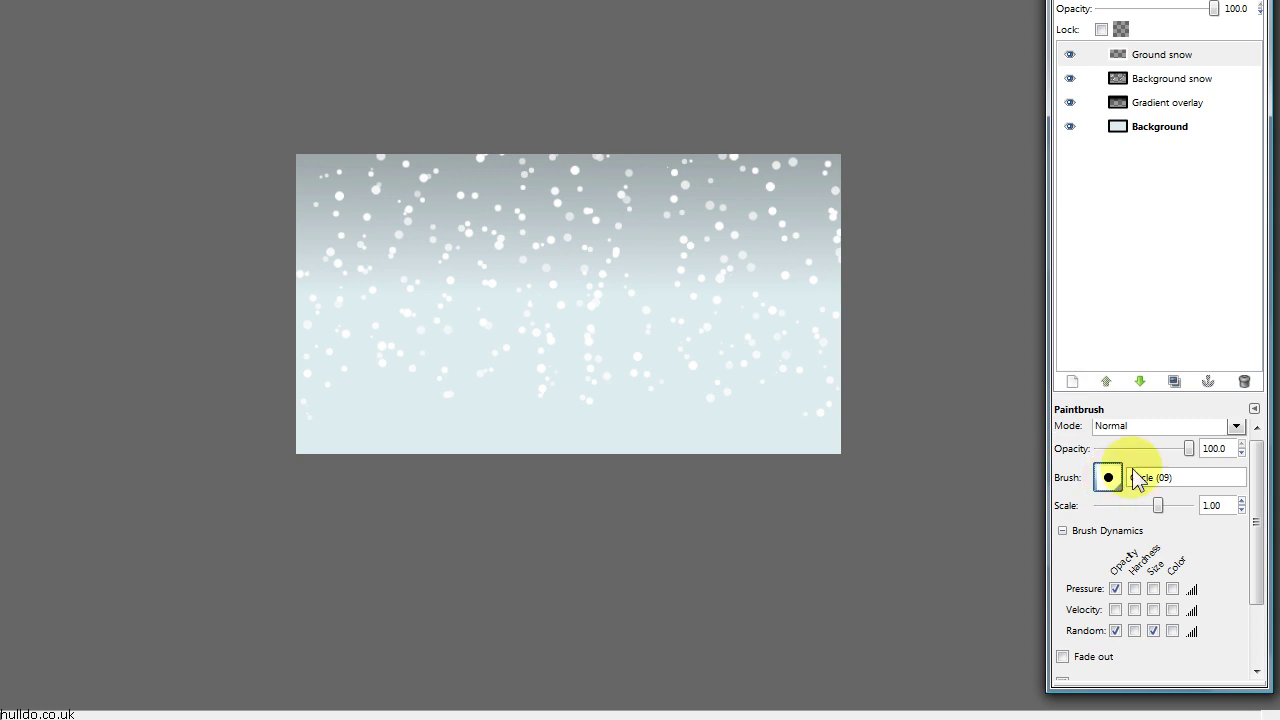
Step: Set the brush to Circle (17) at spacing 20, with random opacity, random size and jitter off
{"action": "left_click", "coordinate": [1108, 478]}
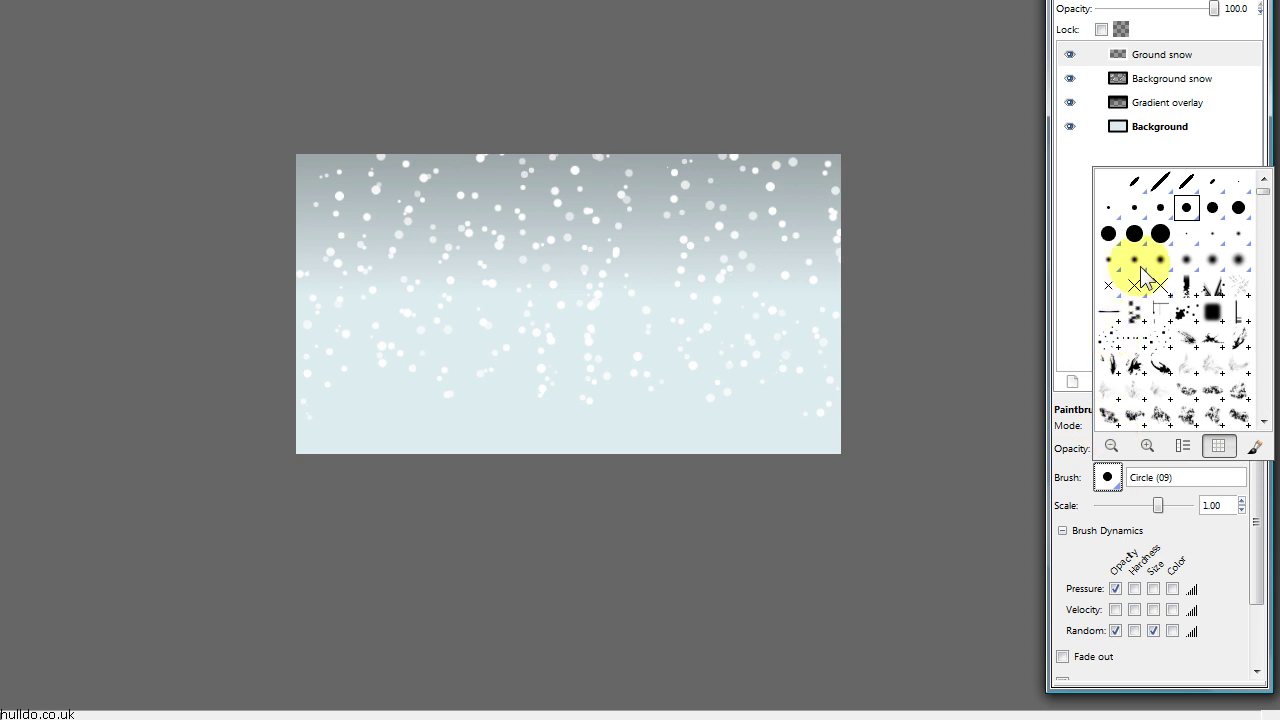
{"action": "left_click", "coordinate": [1135, 234]}
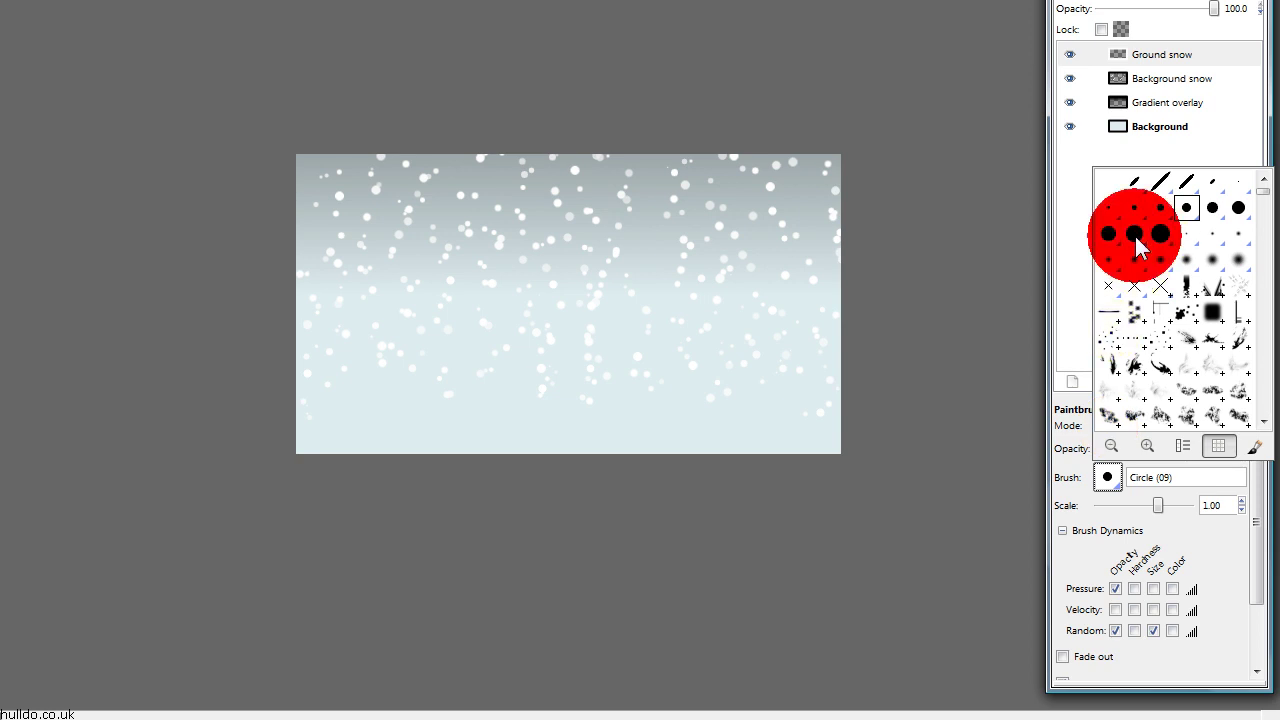
{"action": "left_click", "coordinate": [1153, 610]}
{"action": "left_click", "coordinate": [1115, 610]}
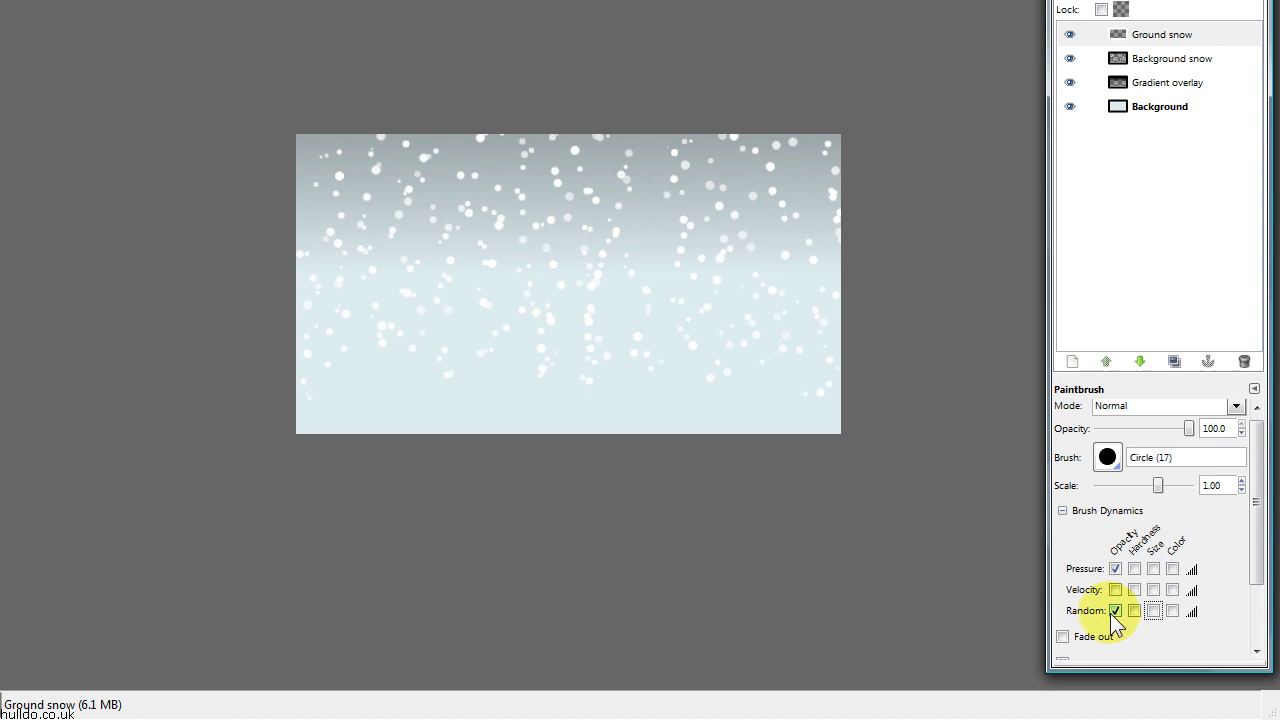
{"action": "left_click", "coordinate": [1062, 511]}
{"action": "left_click", "coordinate": [1063, 565]}
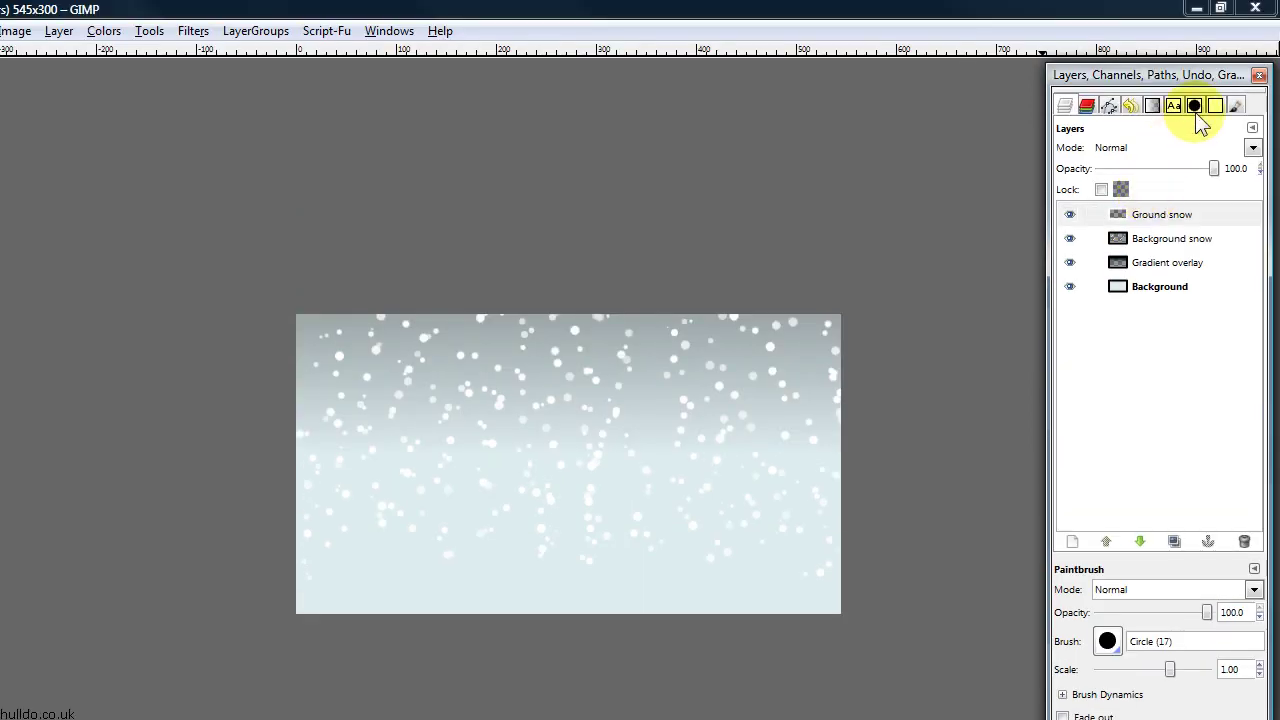
{"action": "left_click", "coordinate": [1195, 108]}
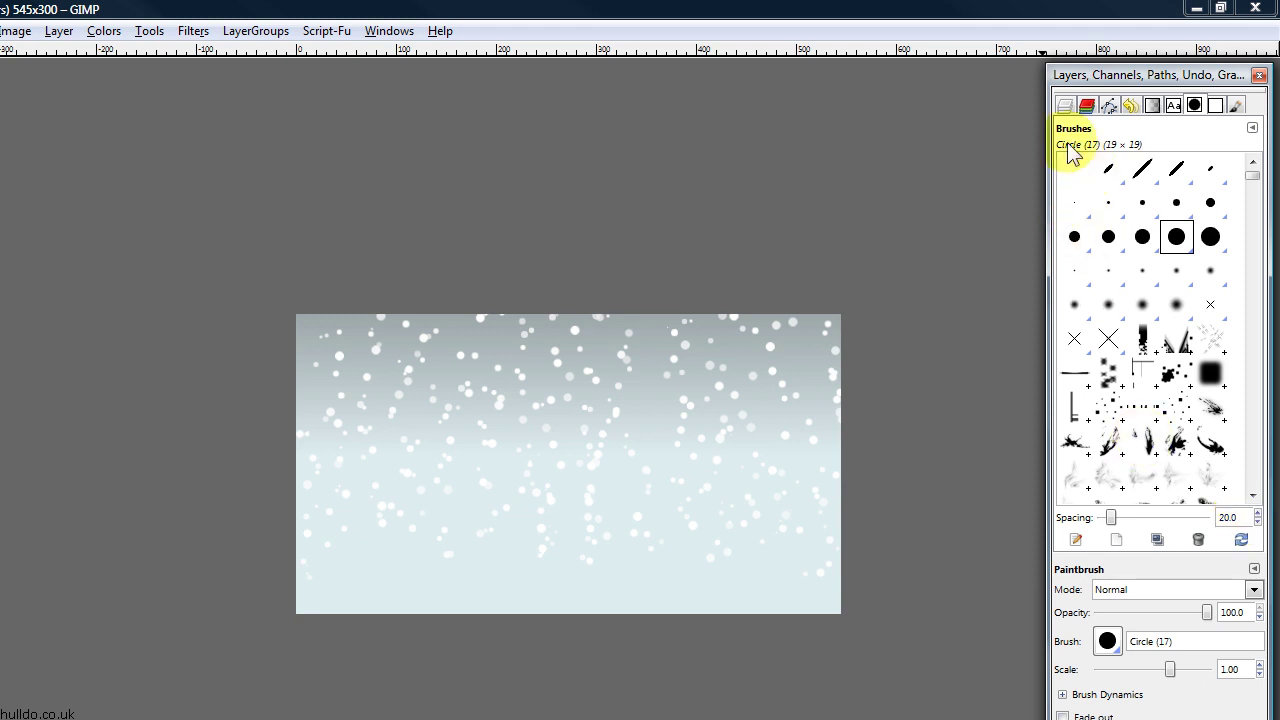
Step: Move the Ground snow layer one step down, below Background snow
{"action": "left_click", "coordinate": [1065, 106]}
{"action": "left_click", "coordinate": [1182, 216]}
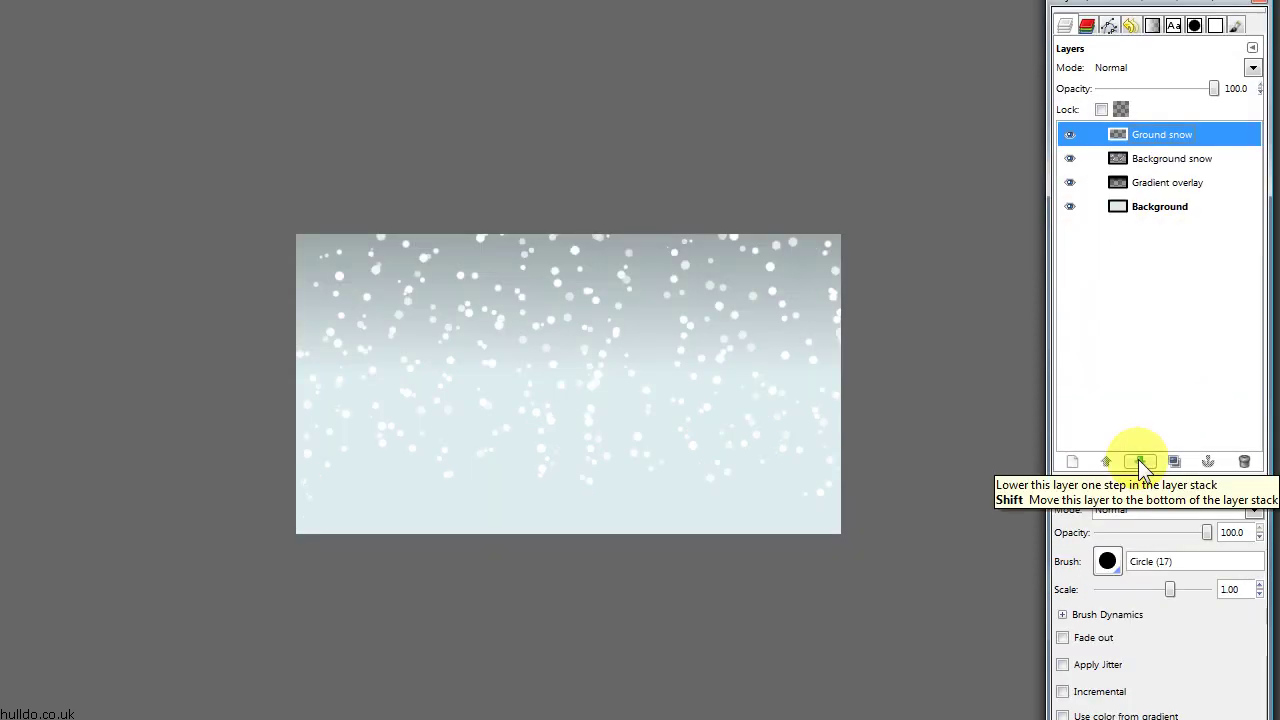
{"action": "left_click", "coordinate": [1140, 462]}
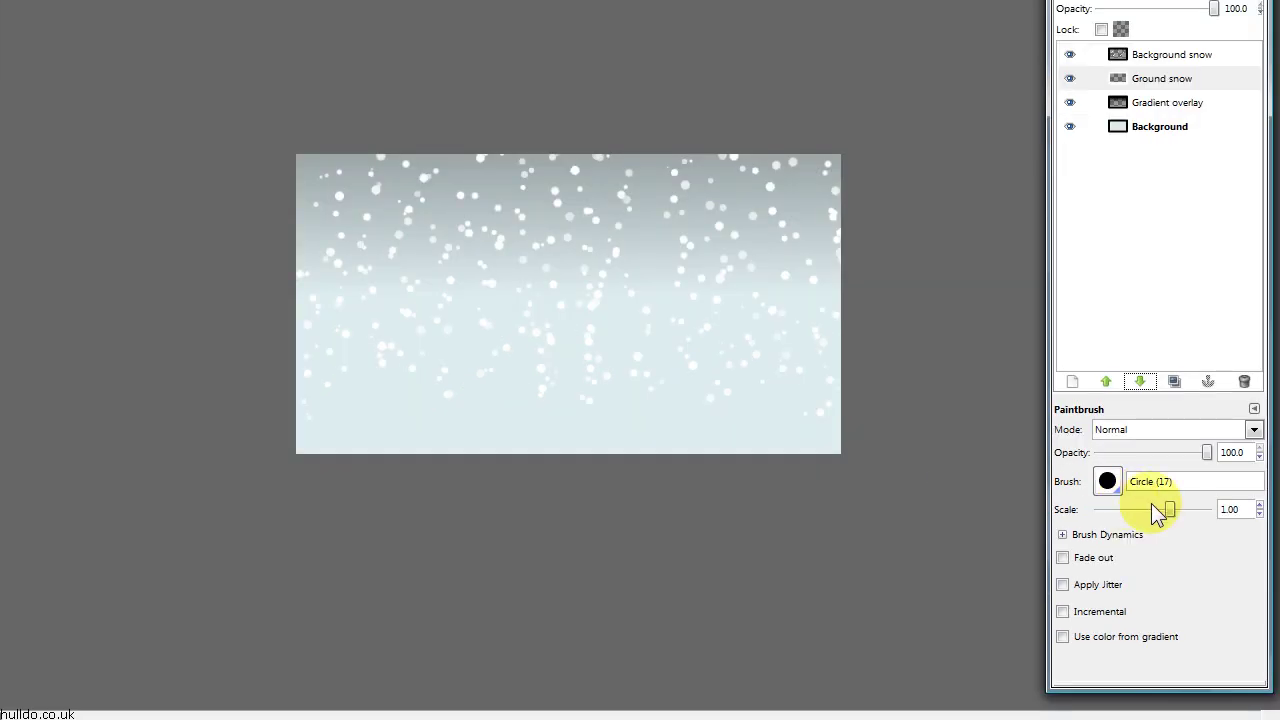
Step: Raise brush scale to 10 and paint a thick white wavy drift along the canvas bottom
{"action": "left_click_drag", "start_coordinate": [1246, 585], "coordinate": [1279, 592]}
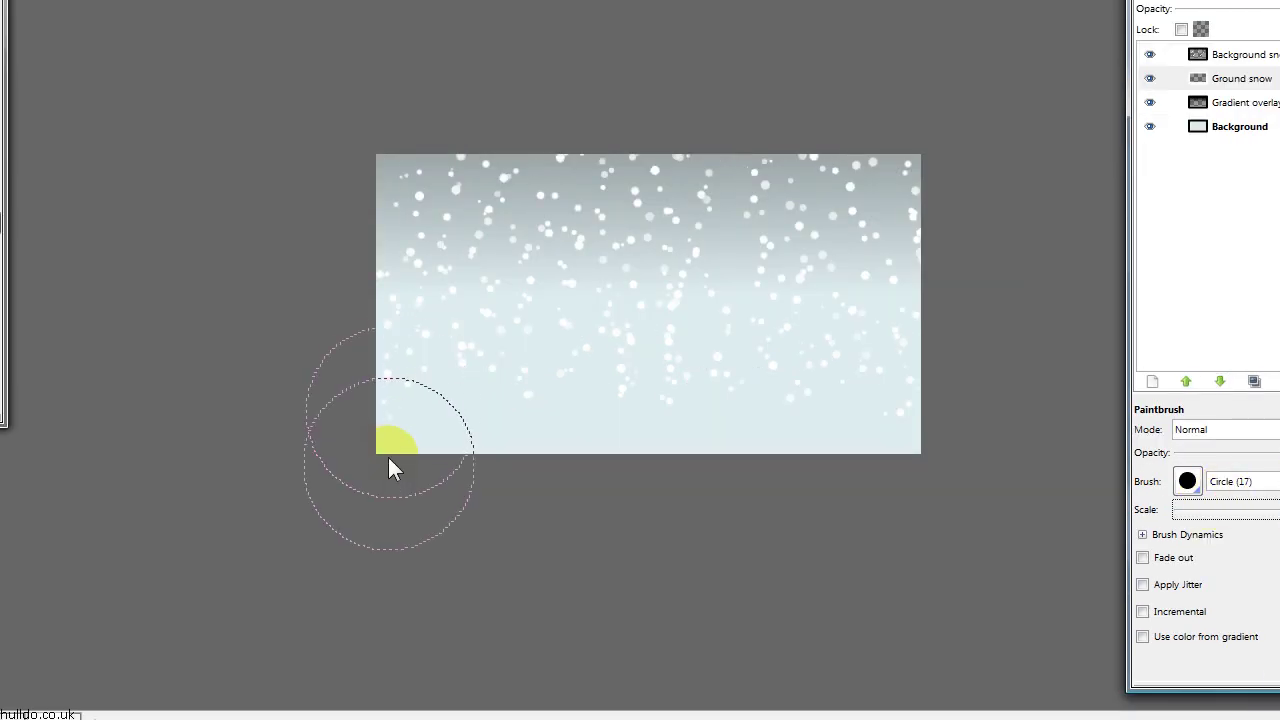
{"action": "left_click", "coordinate": [428, 450]}
{"action": "mouse_move", "coordinate": [428, 451]}
{"action": "left_mouse_down"}
{"action": "mouse_move", "coordinate": [505, 469]}
{"action": "mouse_move", "coordinate": [787, 433]}
{"action": "mouse_move", "coordinate": [906, 474]}
{"action": "mouse_move", "coordinate": [920, 434]}
{"action": "mouse_move", "coordinate": [783, 457]}
{"action": "mouse_move", "coordinate": [658, 430]}
{"action": "mouse_move", "coordinate": [344, 428]}
{"action": "left_mouse_up"}
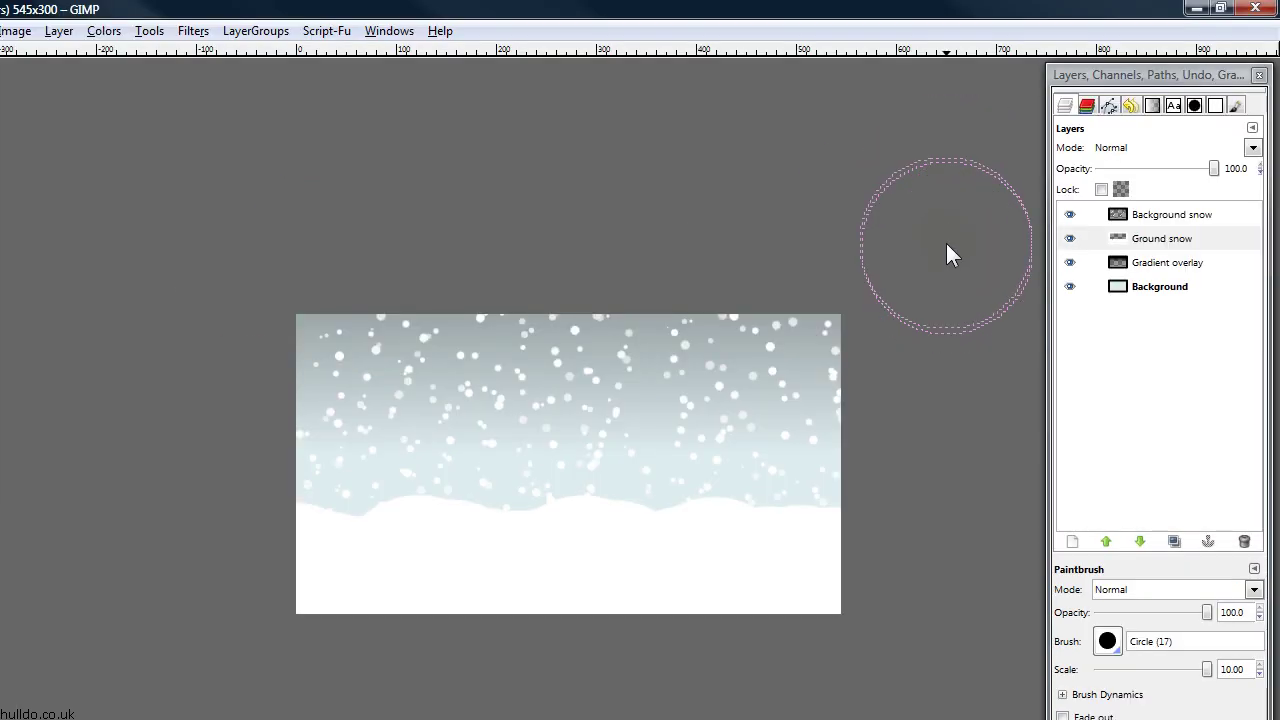
Step: Raise Gradient overlay to the top of the layer stack, then select Move and reset colours to black/white
{"action": "left_click", "coordinate": [1181, 265]}
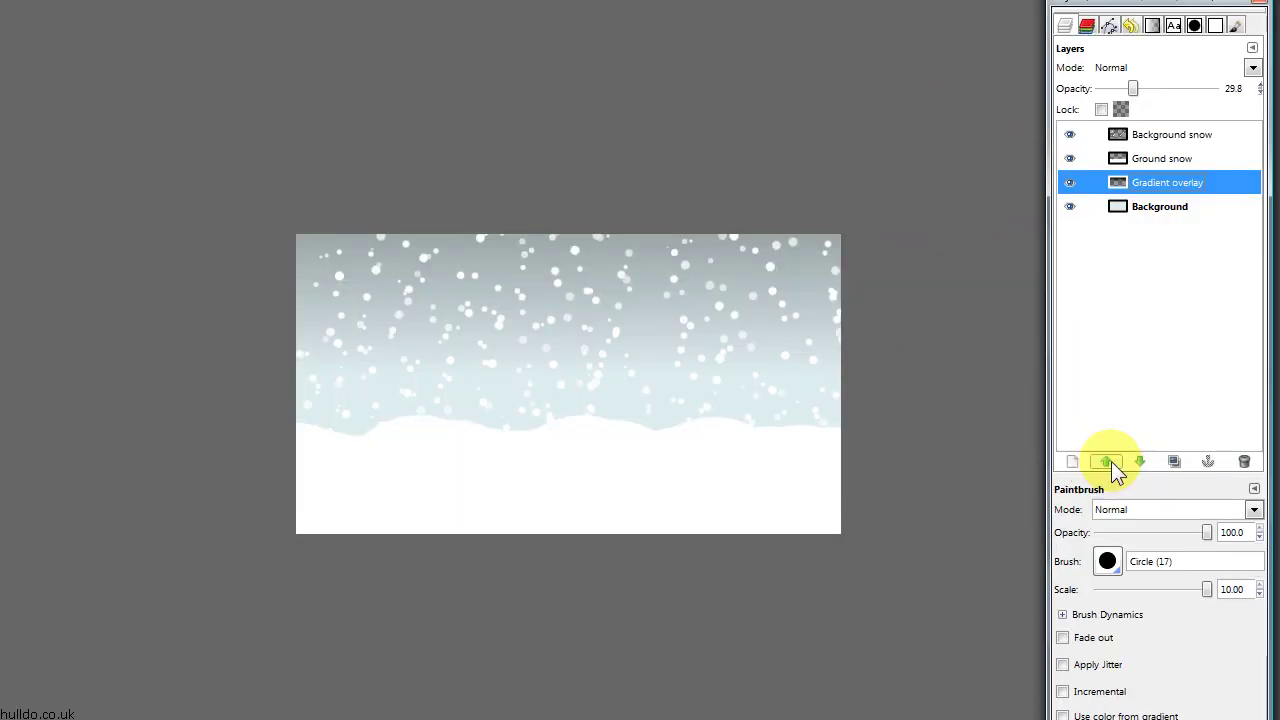
{"action": "left_click", "coordinate": [1111, 461]}
{"action": "left_click", "coordinate": [1111, 461]}
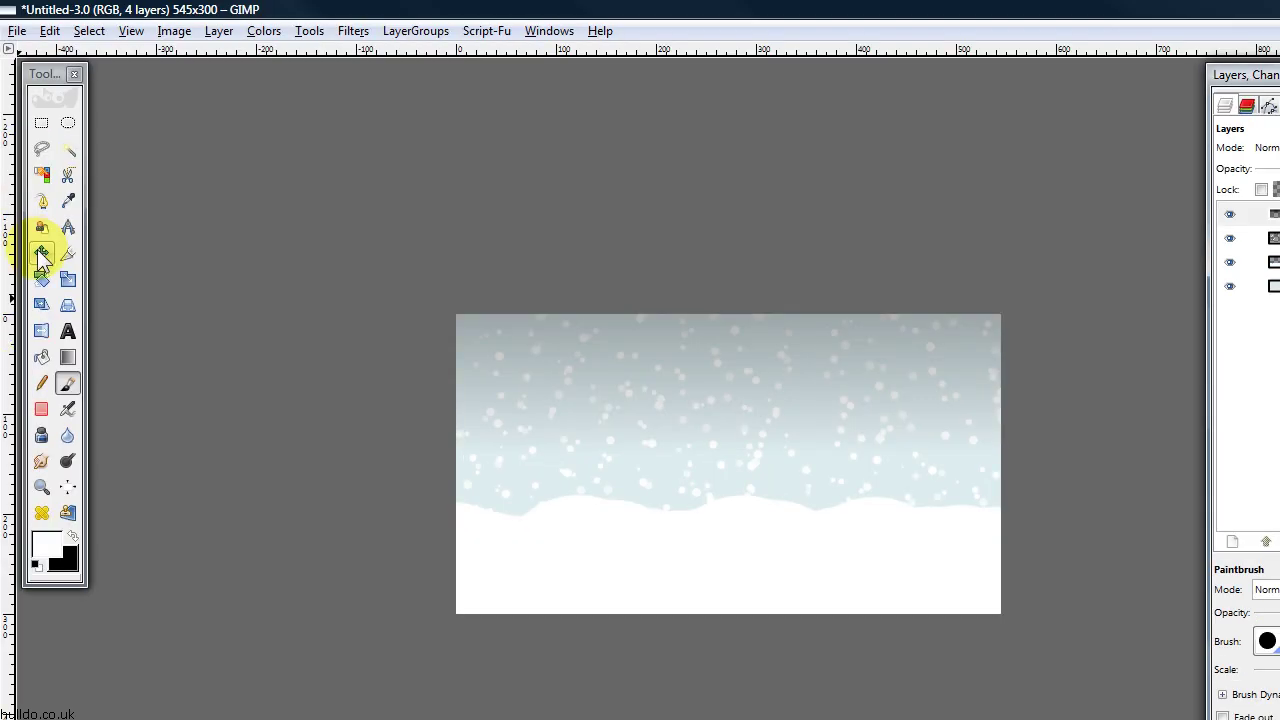
{"action": "left_click", "coordinate": [41, 254]}
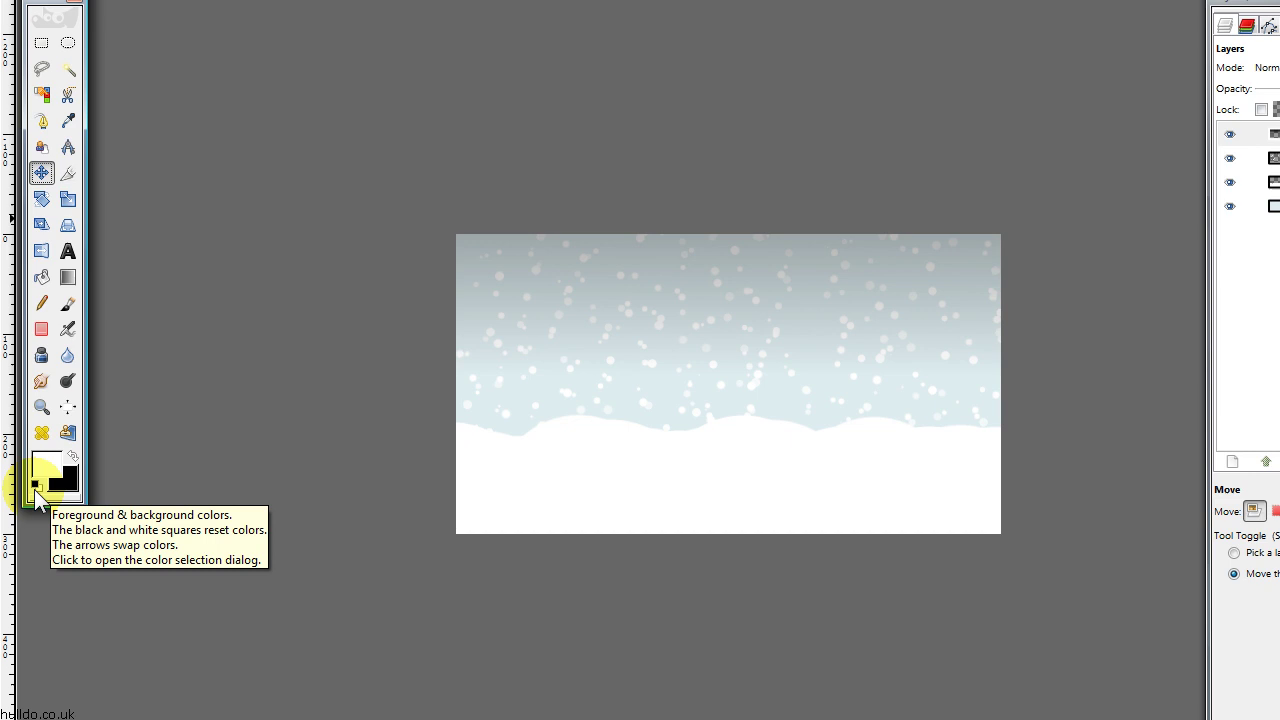
{"action": "left_click", "coordinate": [36, 485]}
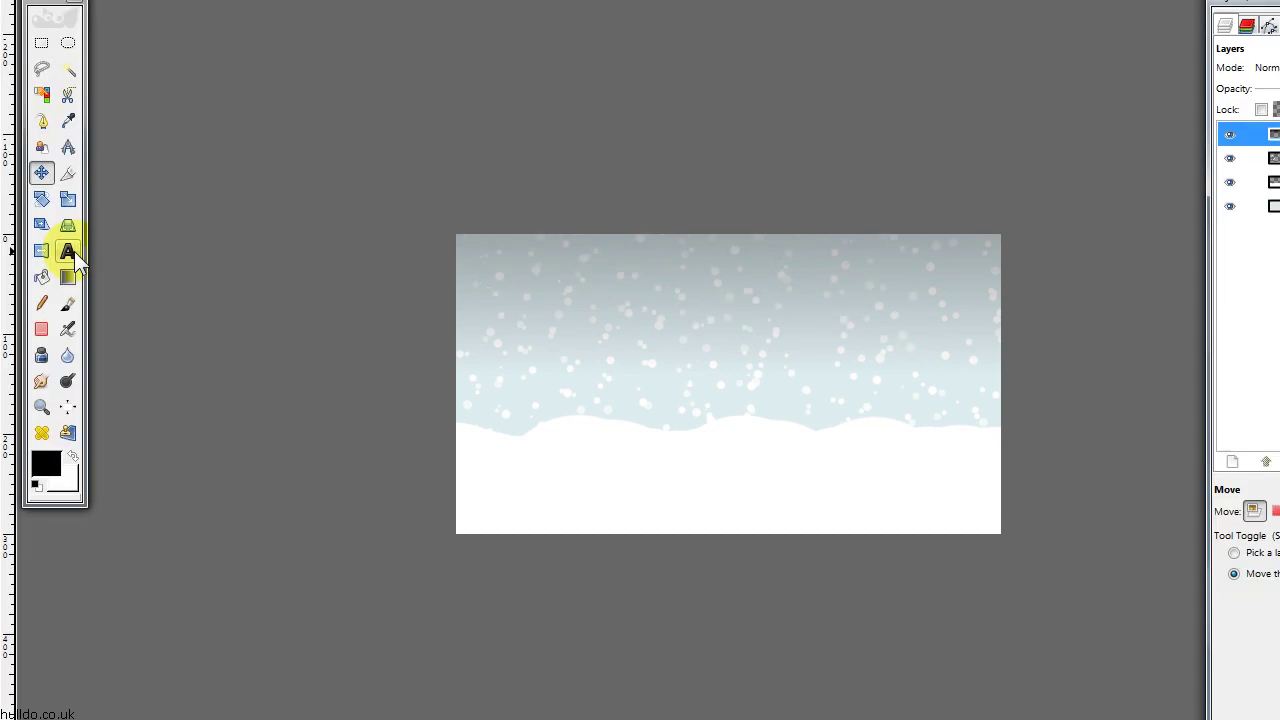
Step: Set the Text tool to ChunkFive, 83 px, -3.0 letter spacing, and draw a text box over the drift
{"action": "left_click", "coordinate": [68, 251]}
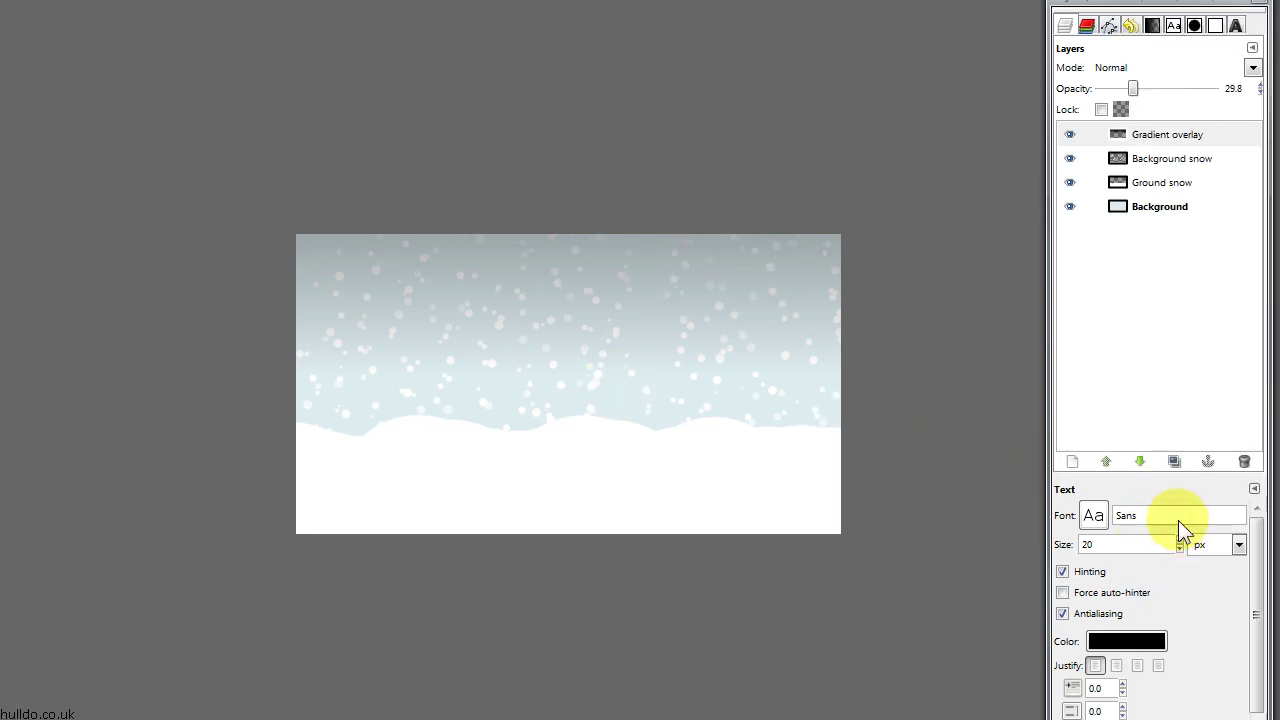
{"action": "double_click", "coordinate": [1176, 517]}
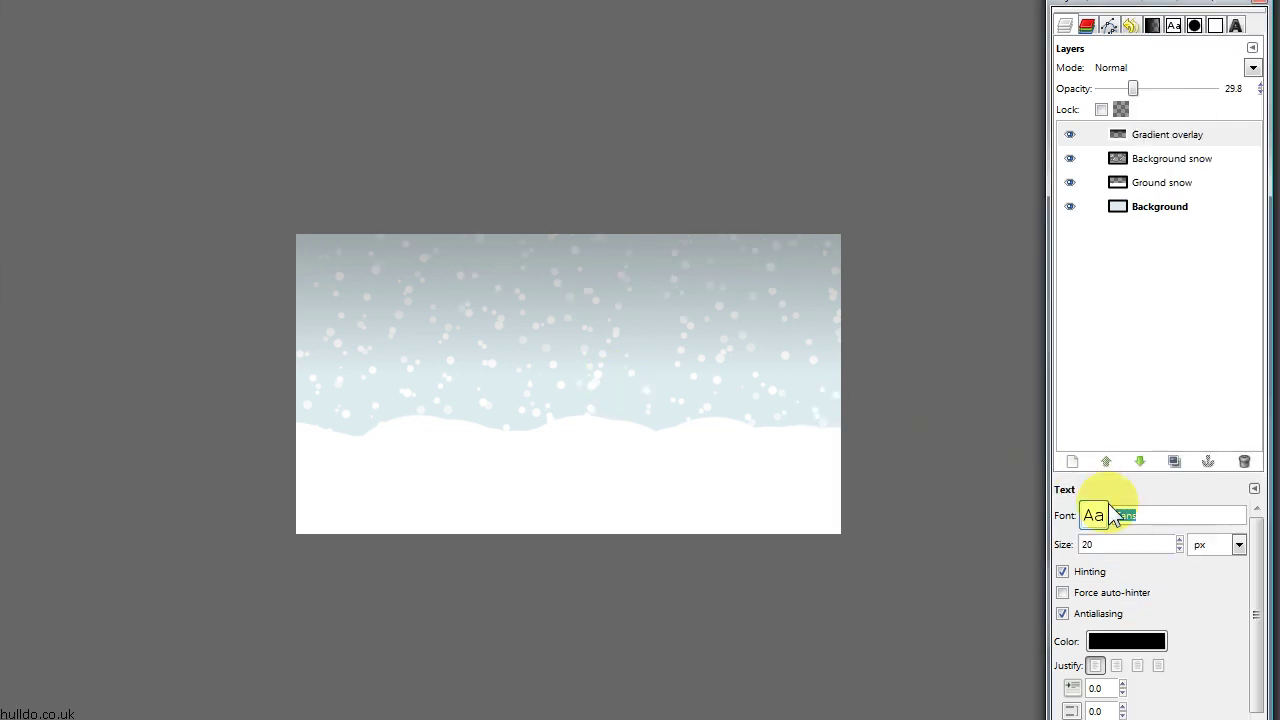
{"action": "type", "text": "Ch"}
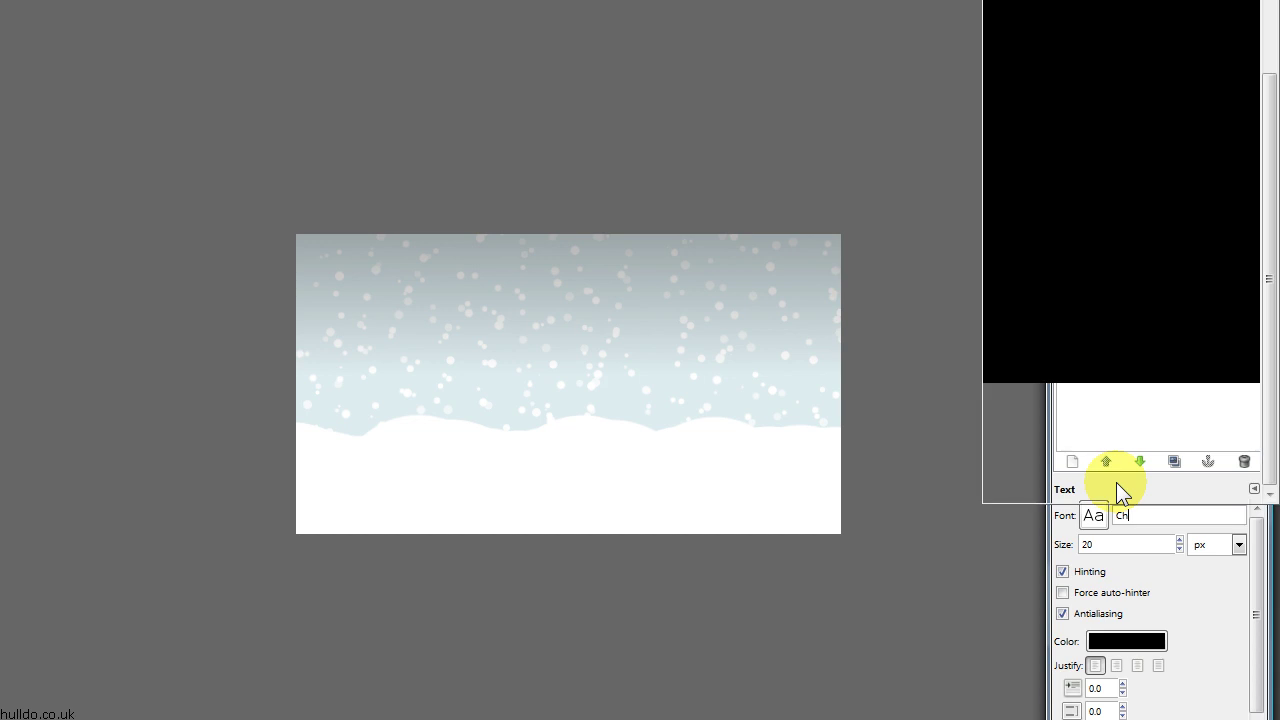
{"action": "left_click", "coordinate": [1116, 482]}
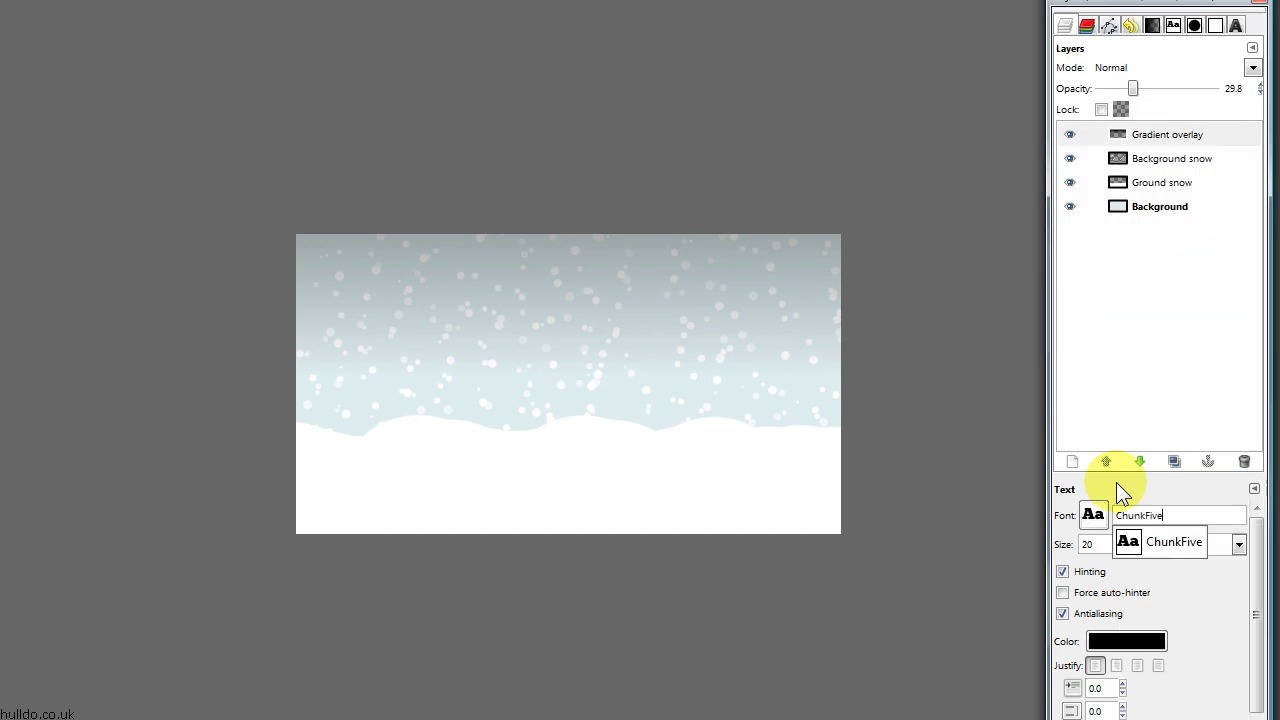
{"action": "key", "text": "Tab"}
{"action": "type", "text": "83"}
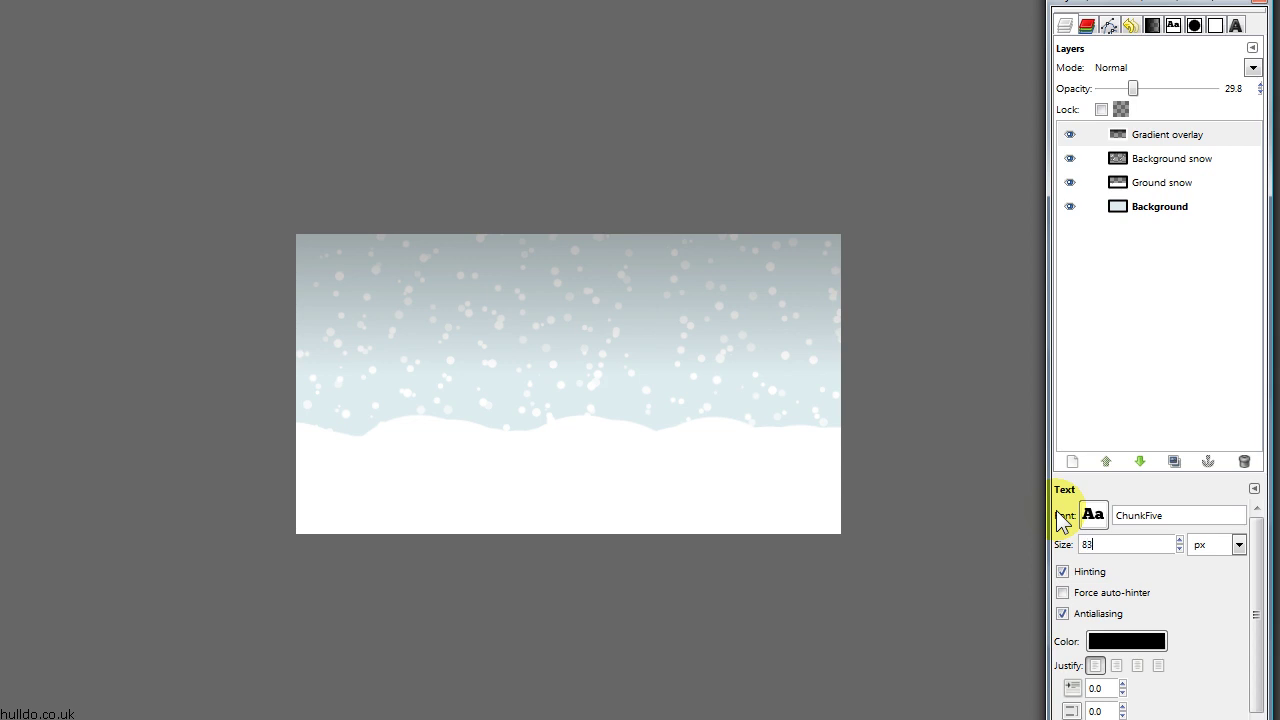
{"action": "scroll", "coordinate": [1230, 560], "scroll_direction": "down", "scroll_amount": 2}
{"action": "left_click", "coordinate": [1123, 601]}
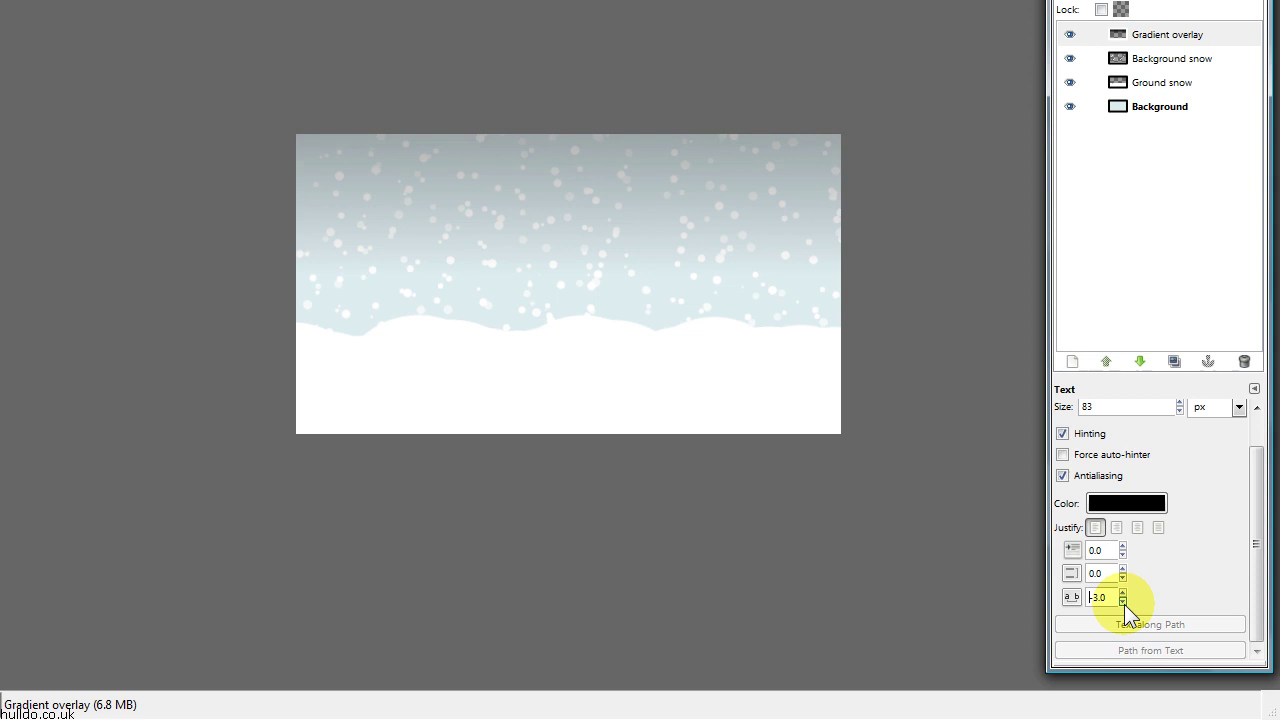
{"action": "left_click_drag", "start_coordinate": [1260, 517], "coordinate": [1258, 475]}
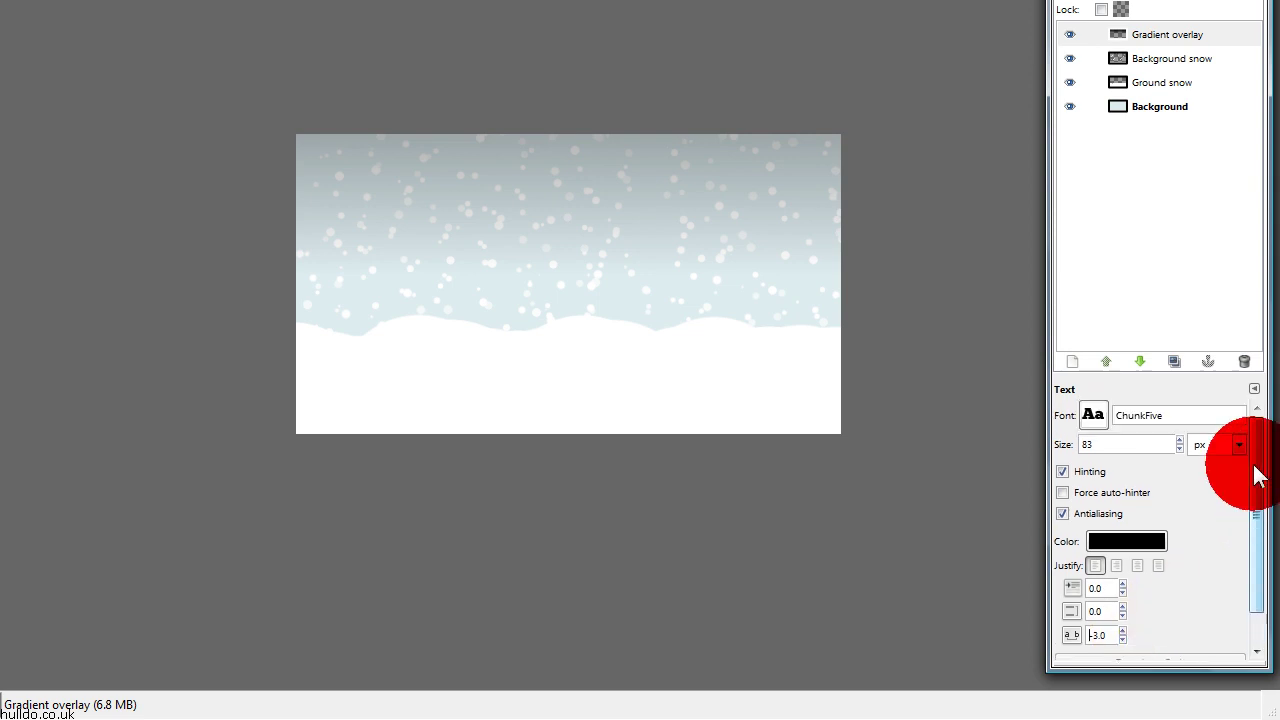
{"action": "left_click_drag", "start_coordinate": [338, 279], "coordinate": [557, 377]}
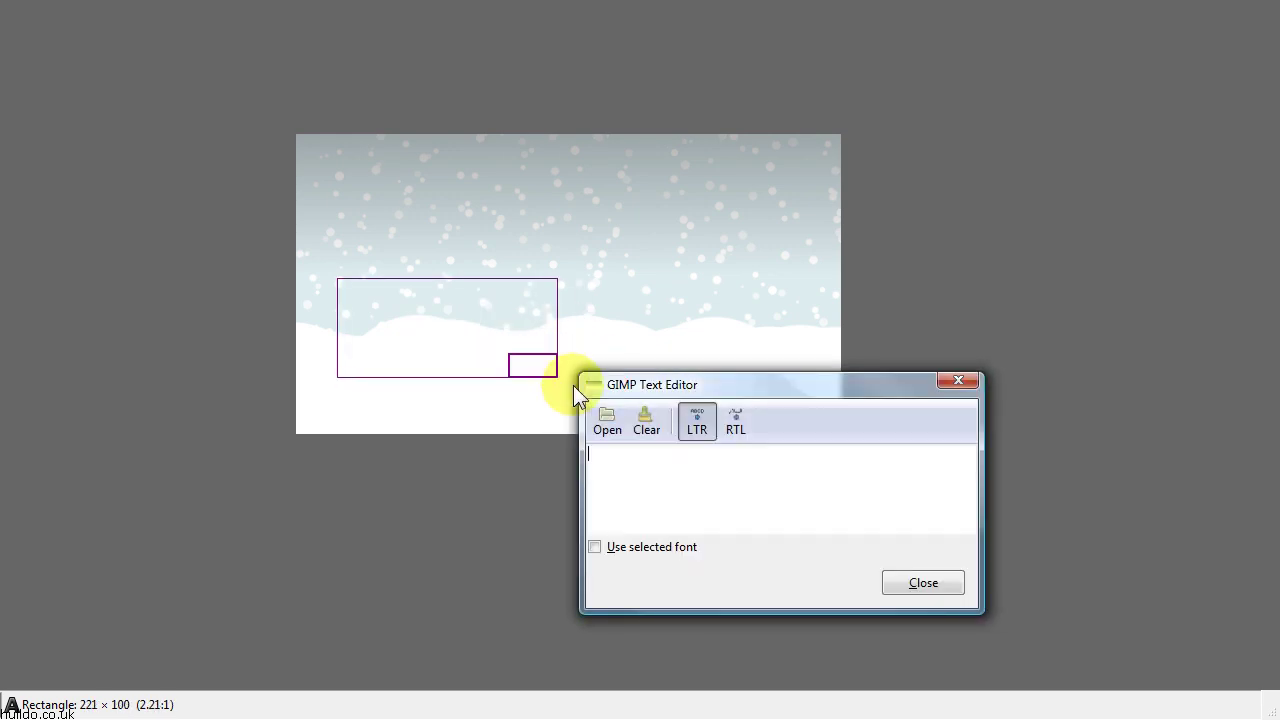
Step: Type 'Snow' in the text box, widen it slightly, and close the text editor
{"action": "type", "text": "Snow"}
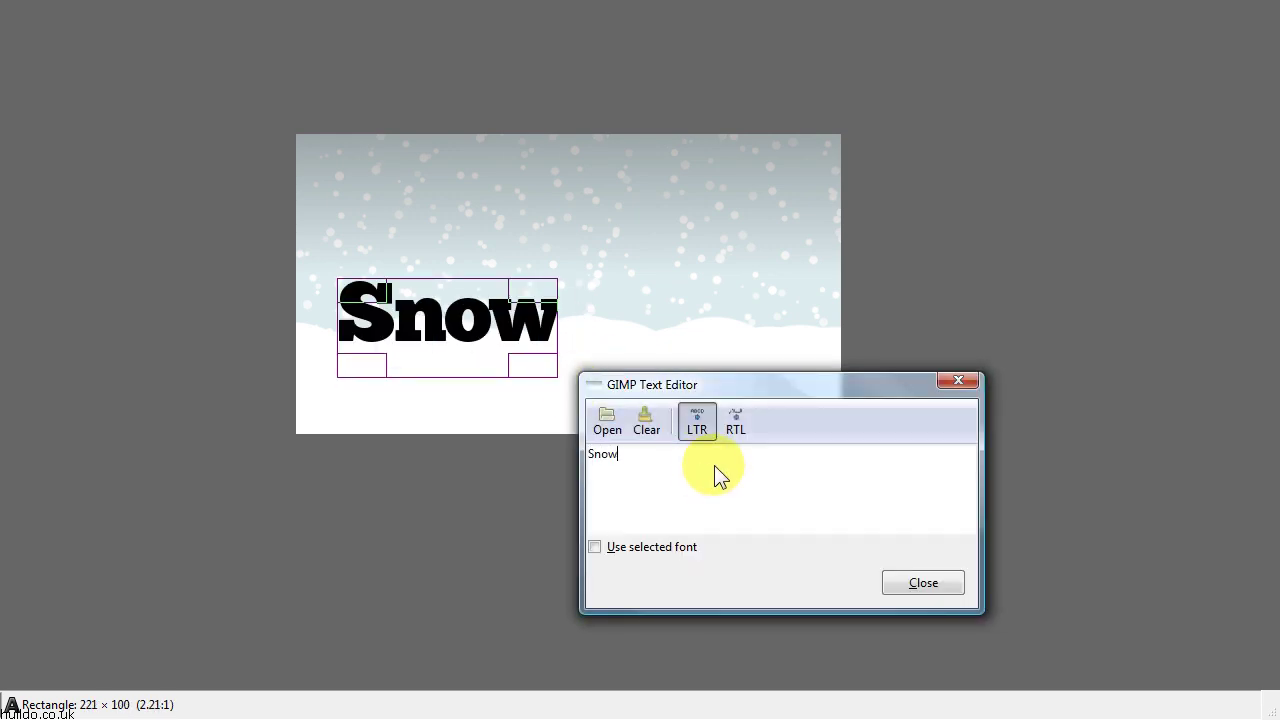
{"action": "left_click_drag", "start_coordinate": [540, 322], "coordinate": [546, 322]}
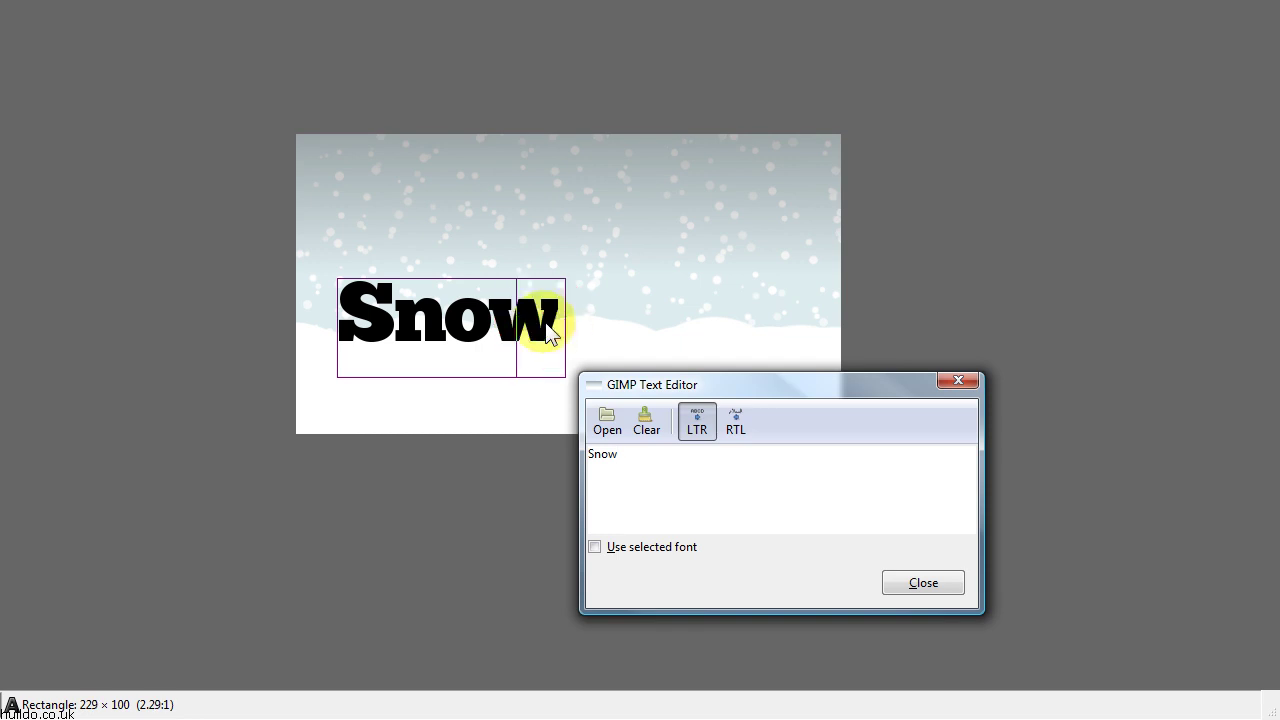
{"action": "left_click", "coordinate": [926, 588]}
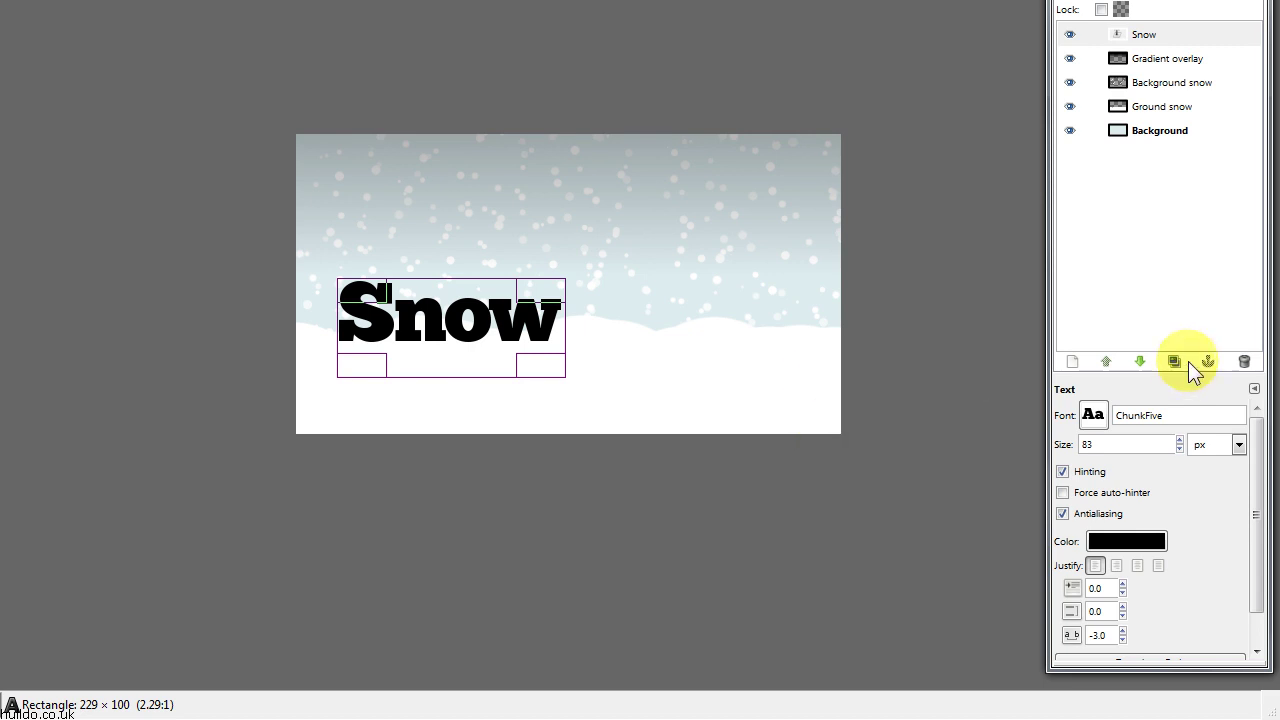
Step: Lower the Snow text layer beneath Gradient overlay and start a new layer with the Move tool active
{"action": "left_click", "coordinate": [1140, 361]}
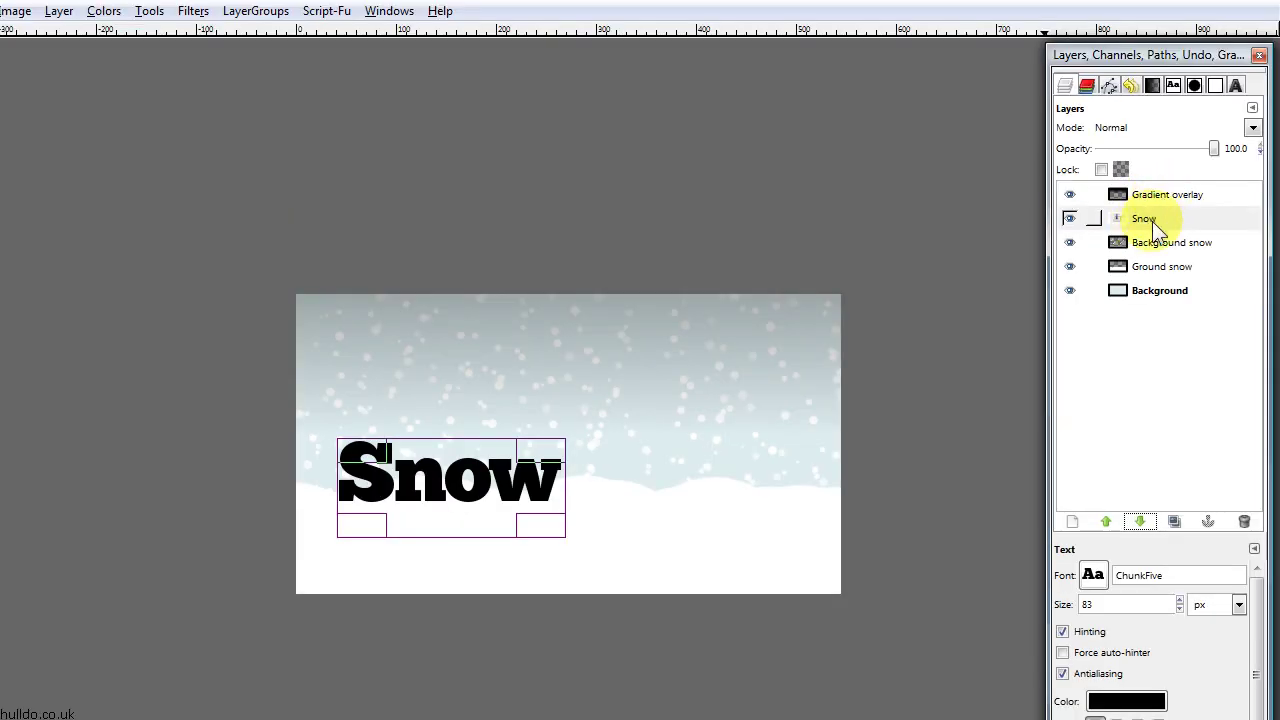
{"action": "left_click", "coordinate": [47, 234]}
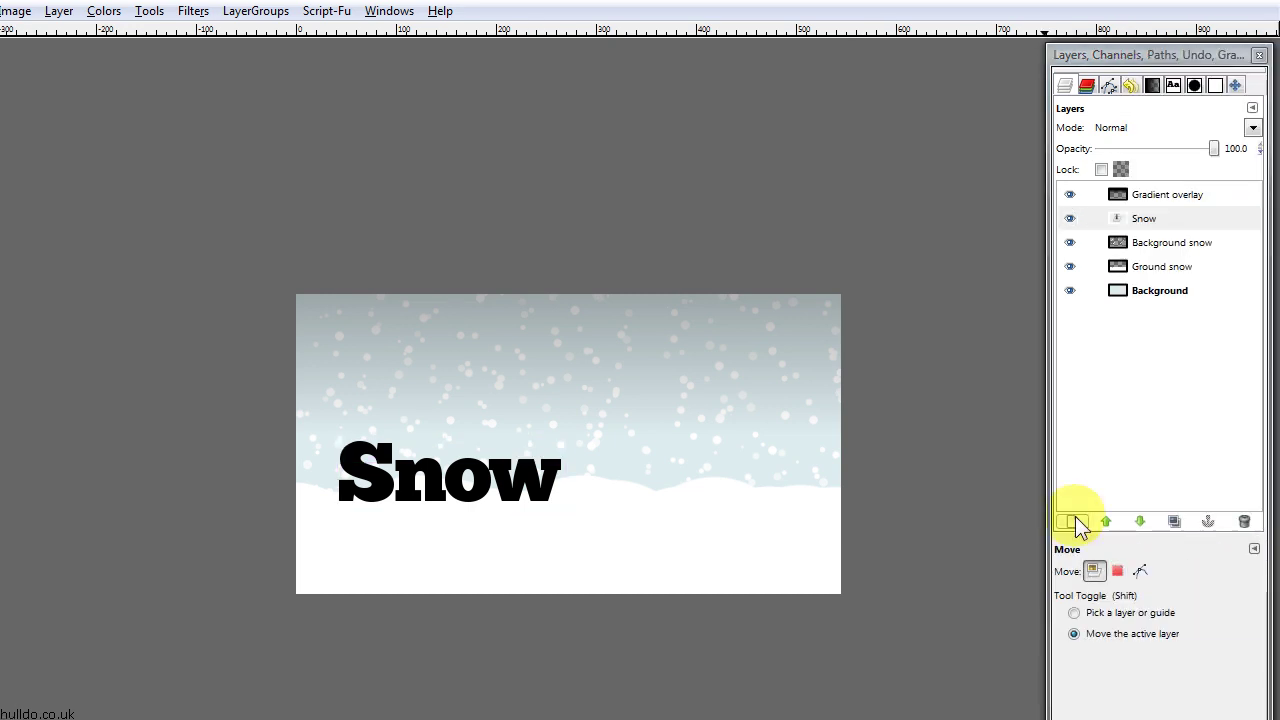
{"action": "left_click", "coordinate": [1074, 522]}
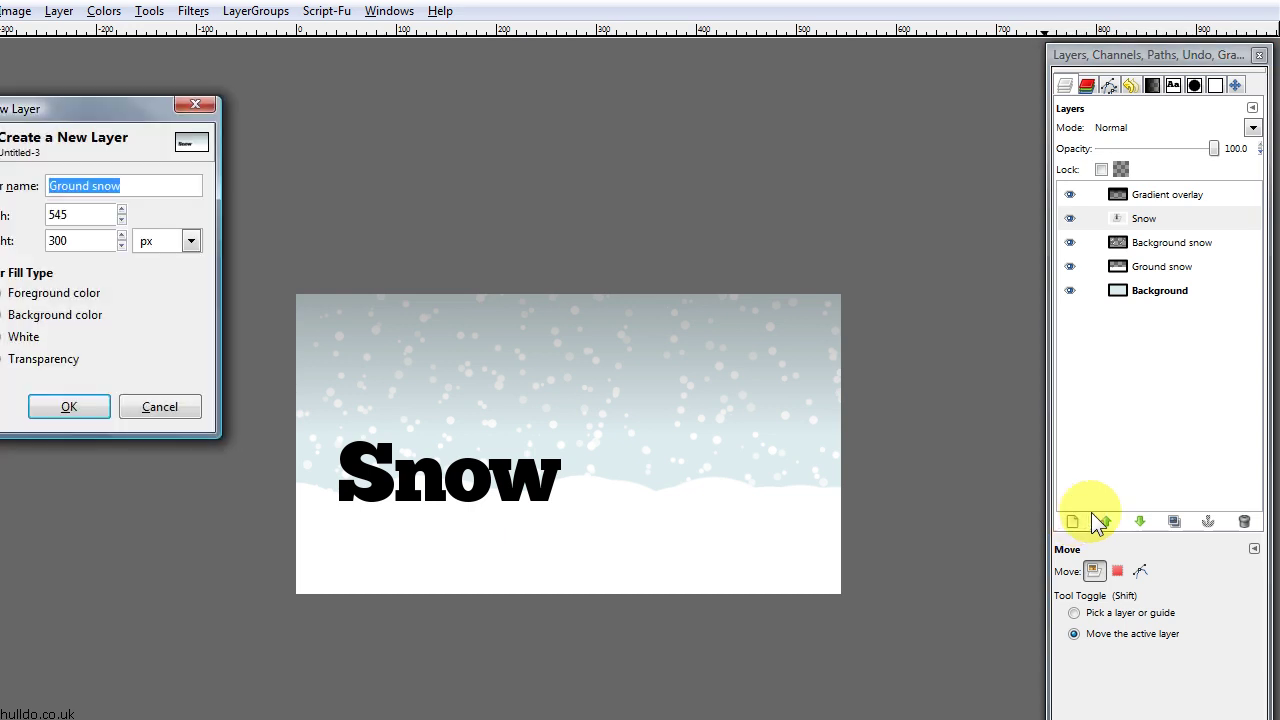
Step: Create a transparent layer named 'Snow text snow (technique 1)' and bring the toolbox back
{"action": "type", "text": "Snow text snow (technique 1)"}
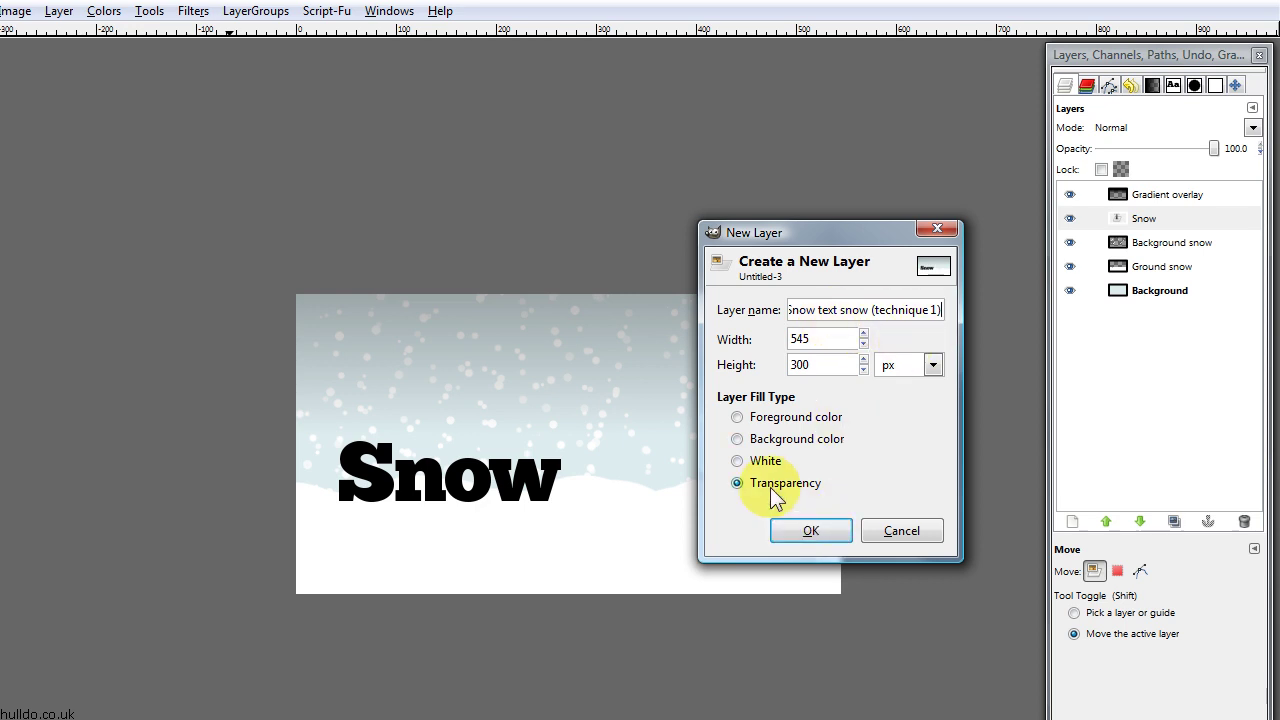
{"action": "left_click", "coordinate": [804, 532]}
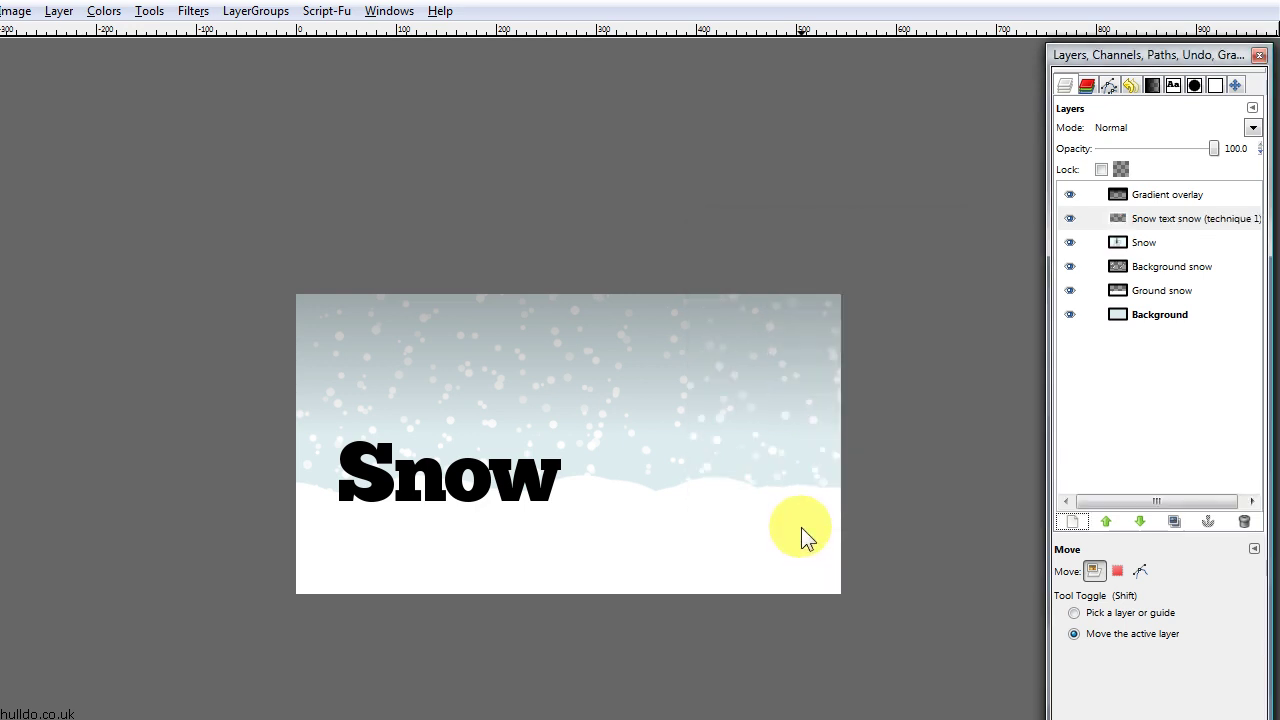
{"action": "key", "text": "ctrl+b"}
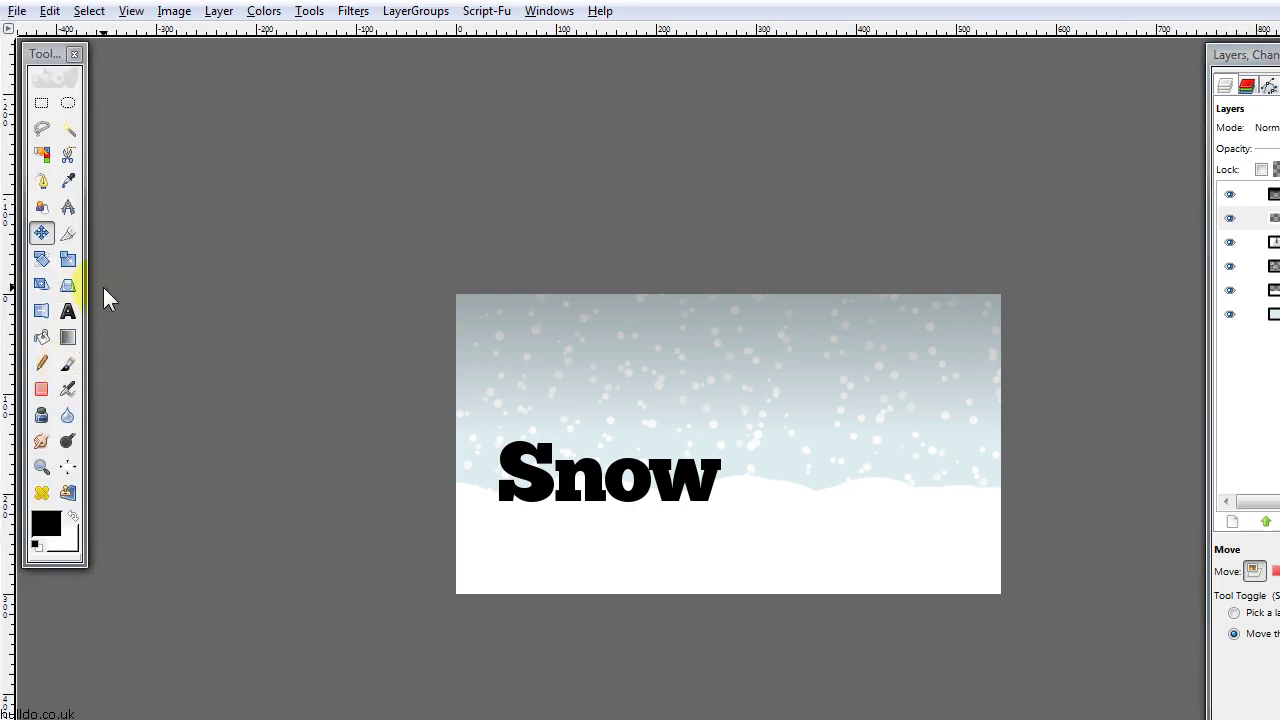
Step: Set the paintbrush to paint white with the Circle (09) brush at scale 1.5
{"action": "left_click", "coordinate": [66, 362]}
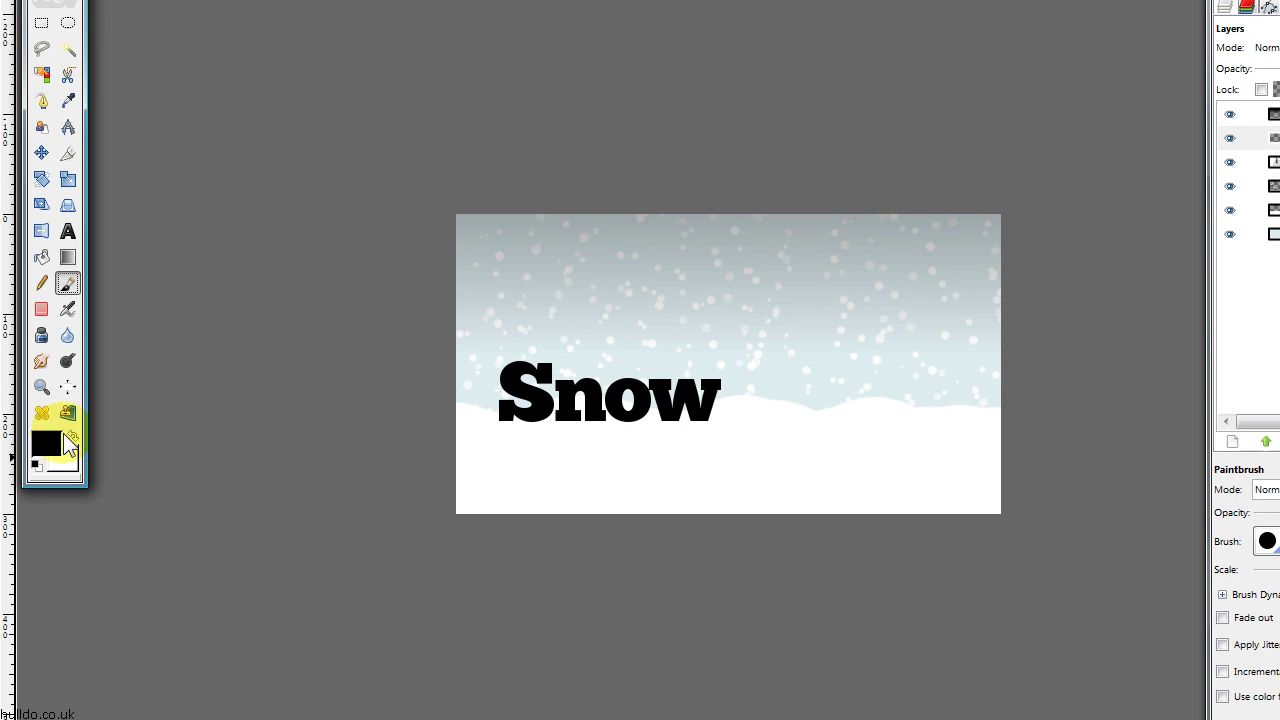
{"action": "left_click", "coordinate": [70, 435]}
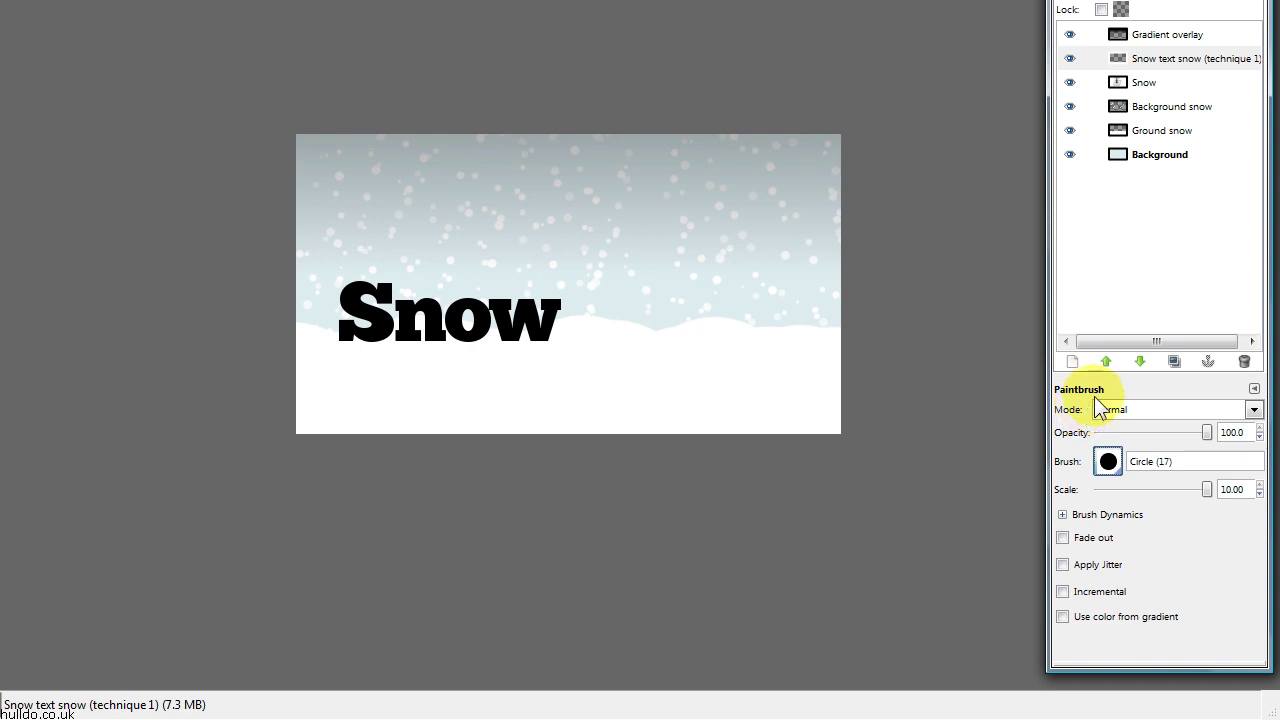
{"action": "left_click", "coordinate": [1108, 461]}
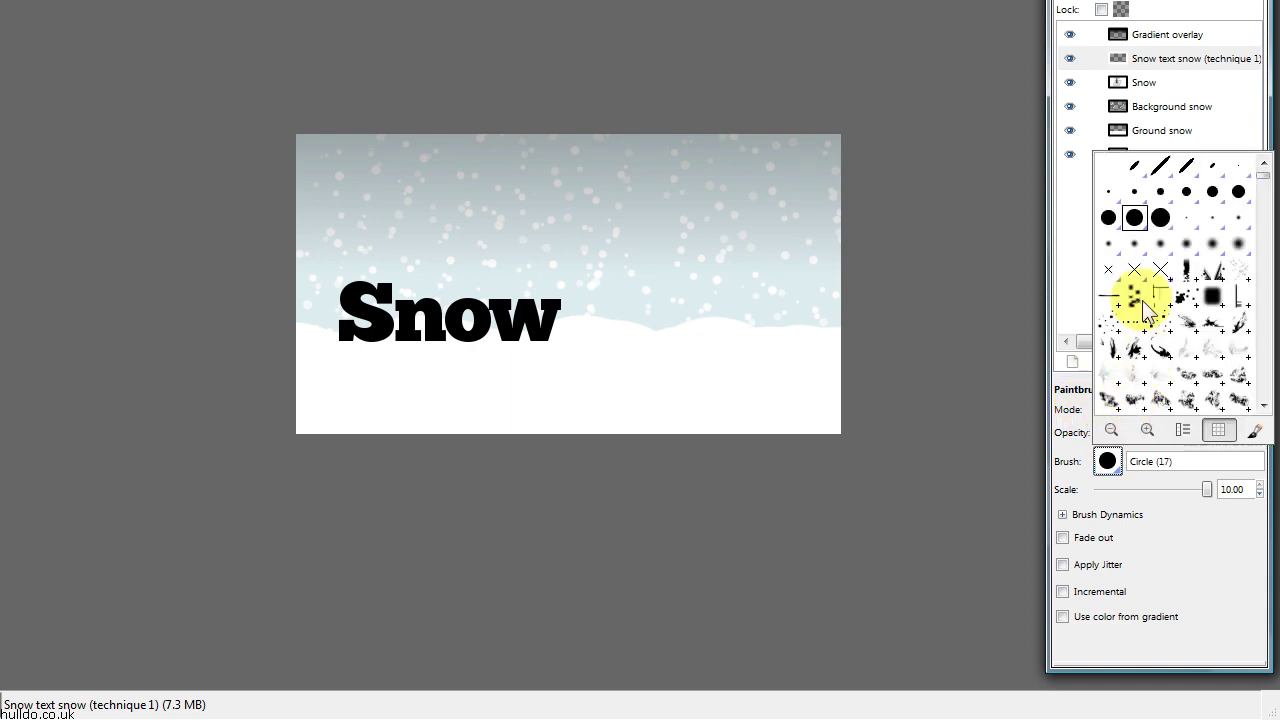
{"action": "left_click", "coordinate": [1212, 191]}
{"action": "left_click", "coordinate": [1108, 461]}
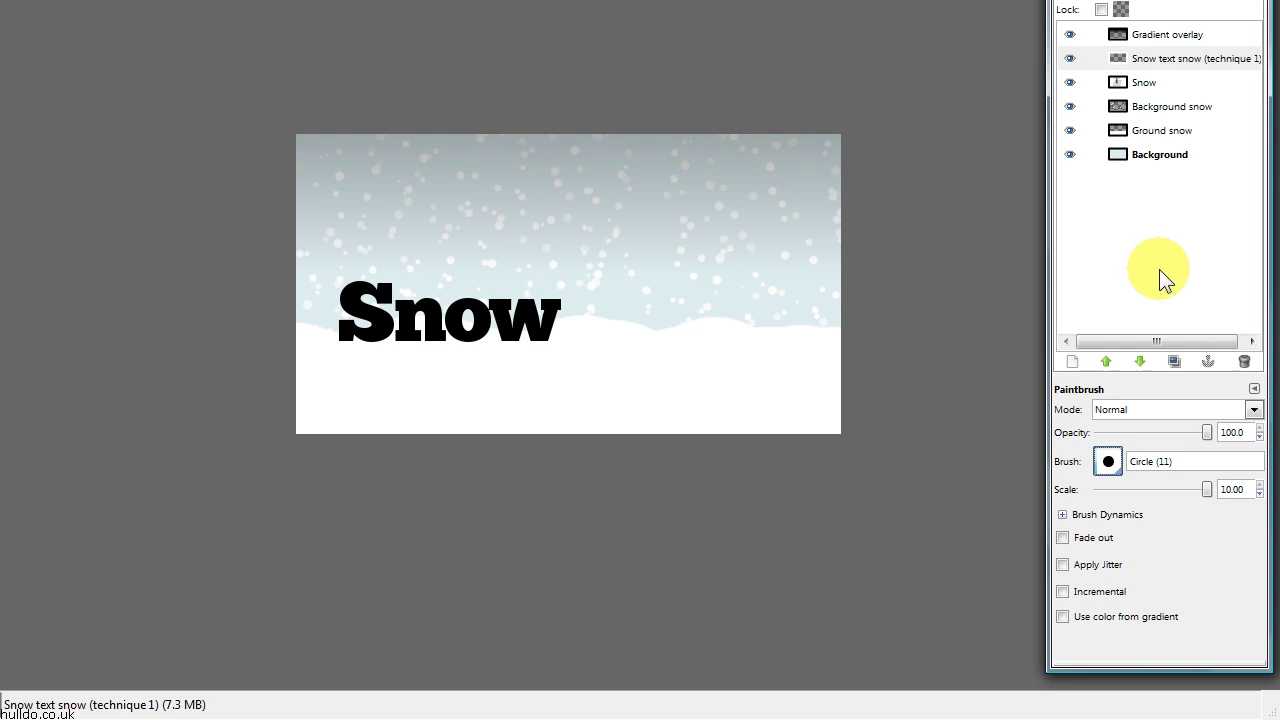
{"action": "key", "text": "space"}
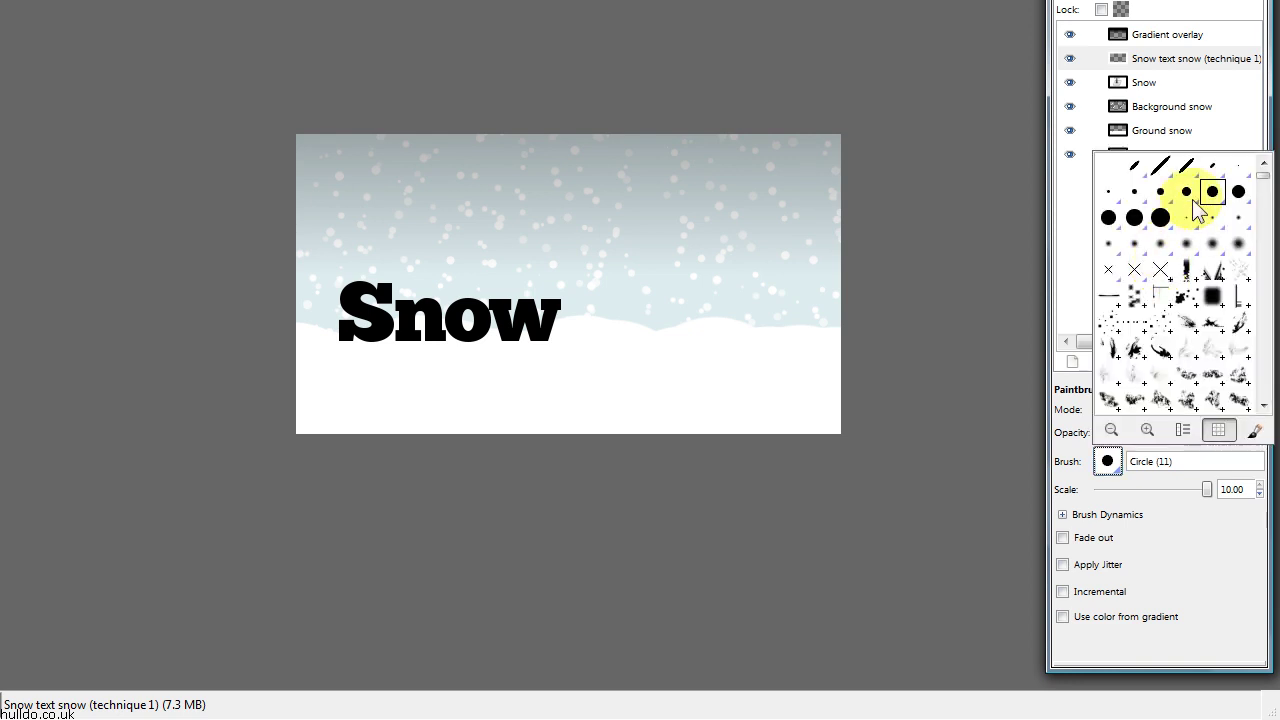
{"action": "left_click", "coordinate": [1192, 192]}
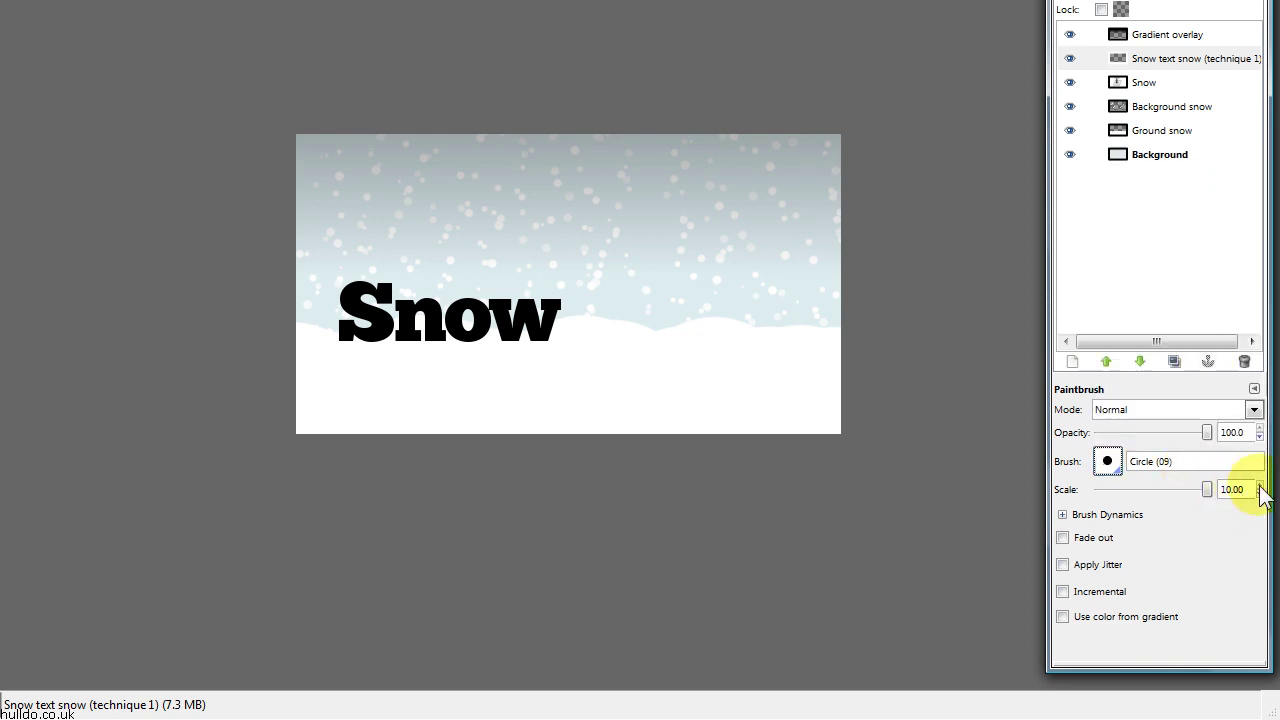
{"action": "left_click", "coordinate": [1186, 486]}
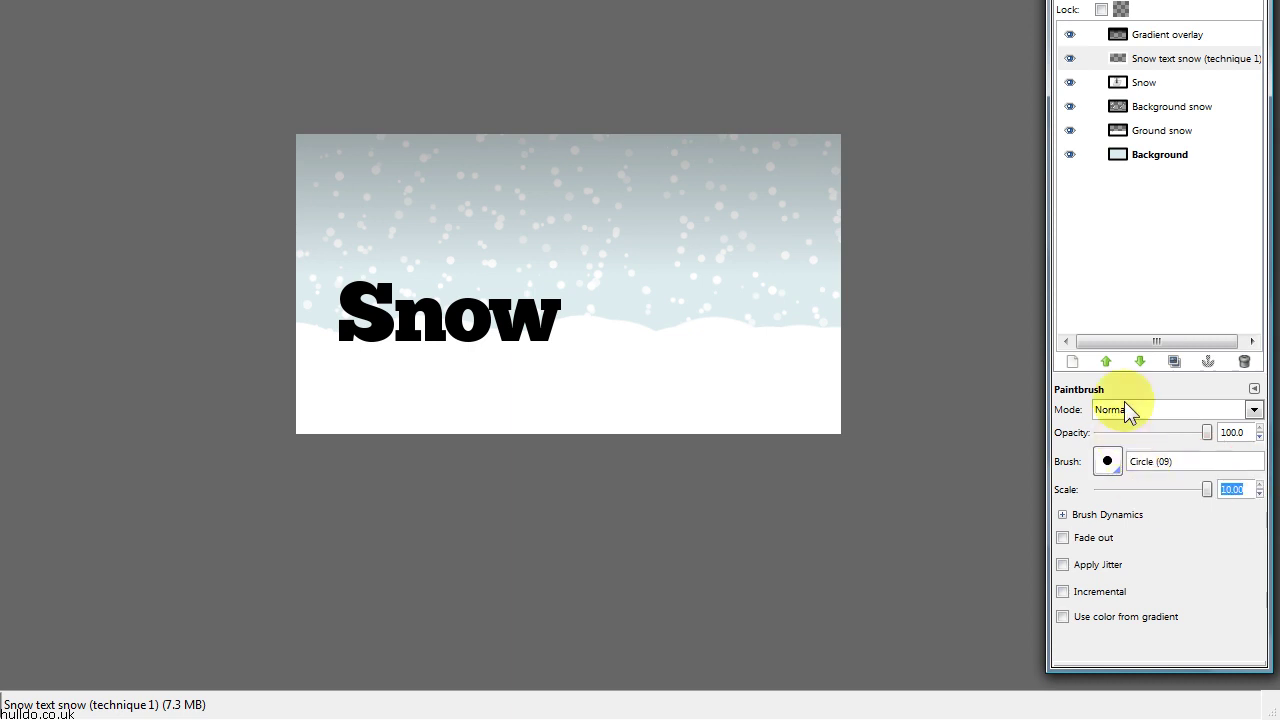
{"action": "type", "text": "1.5"}
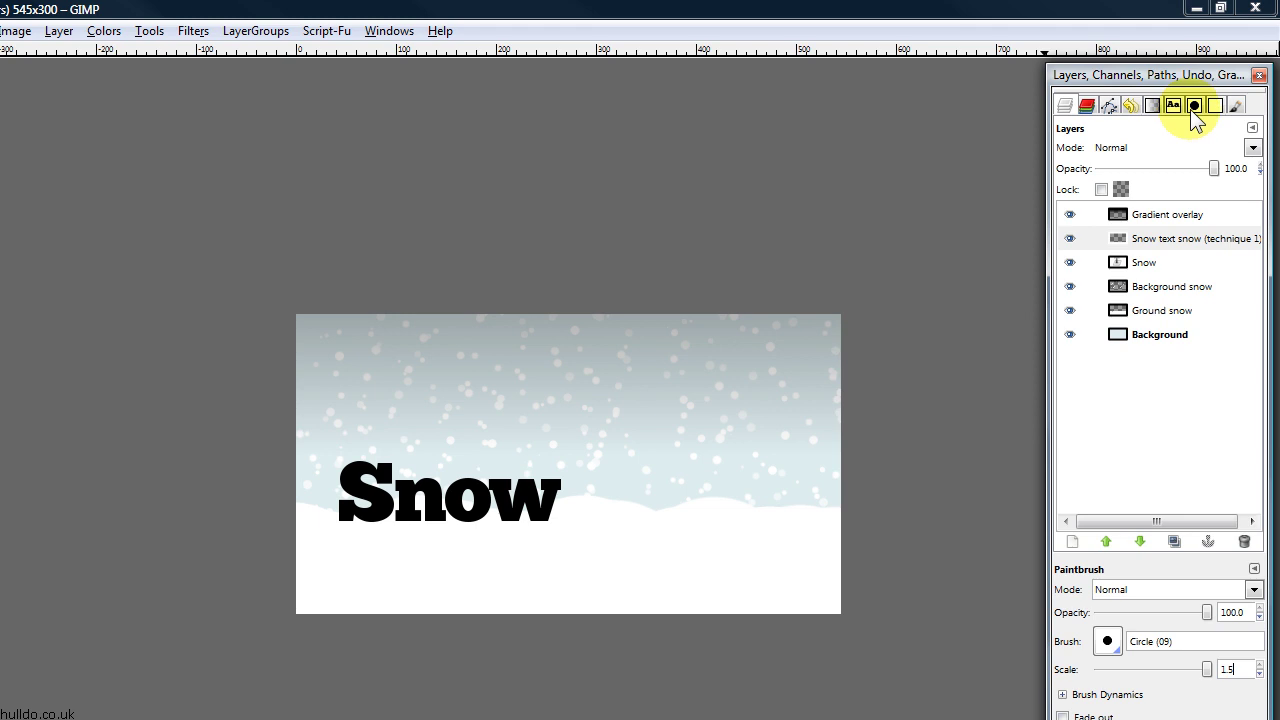
Step: Change the Circle (09) brush spacing from 200 to 20 in the Brushes dialog
{"action": "left_click", "coordinate": [1194, 105]}
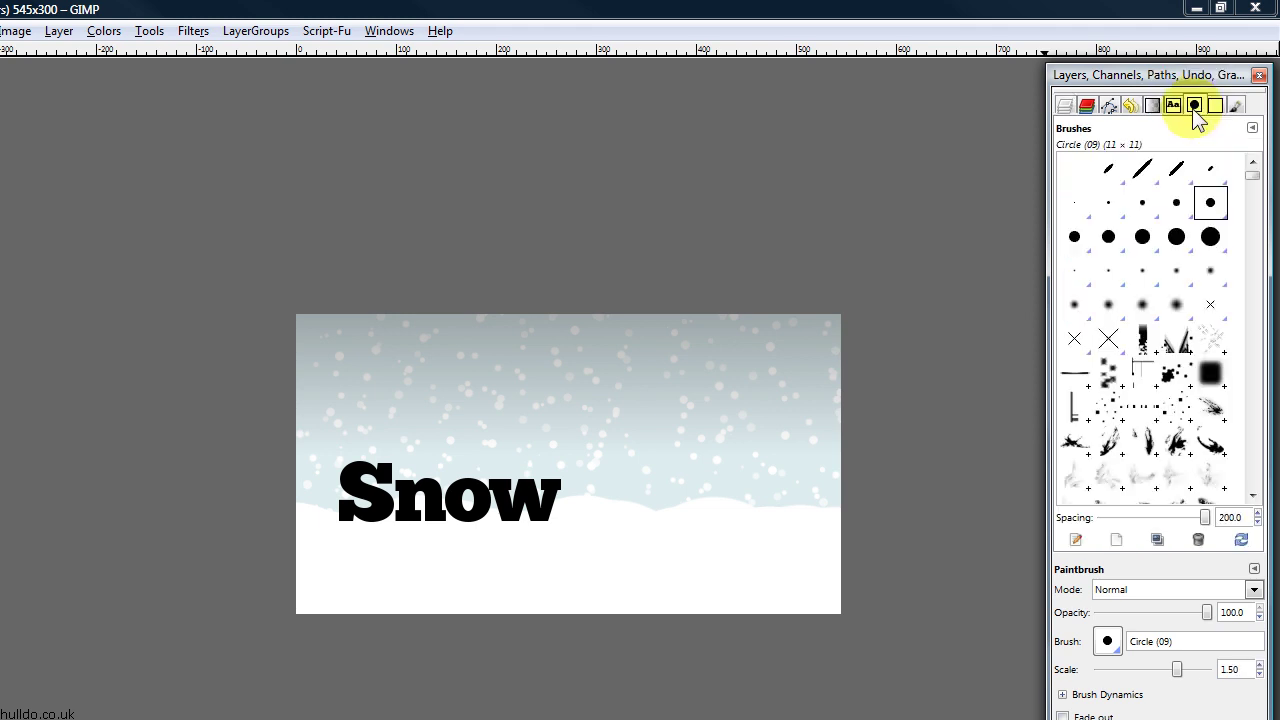
{"action": "left_click", "coordinate": [390, 30]}
{"action": "left_click", "coordinate": [430, 72]}
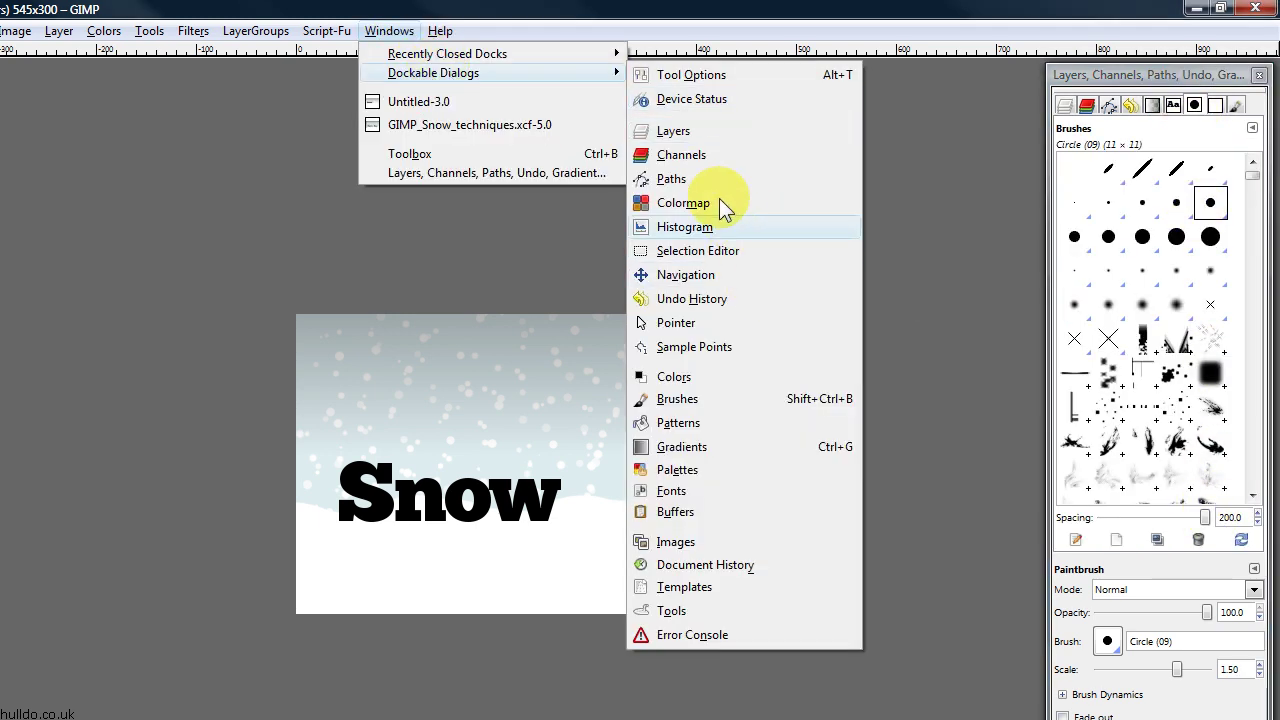
{"action": "left_click", "coordinate": [677, 398]}
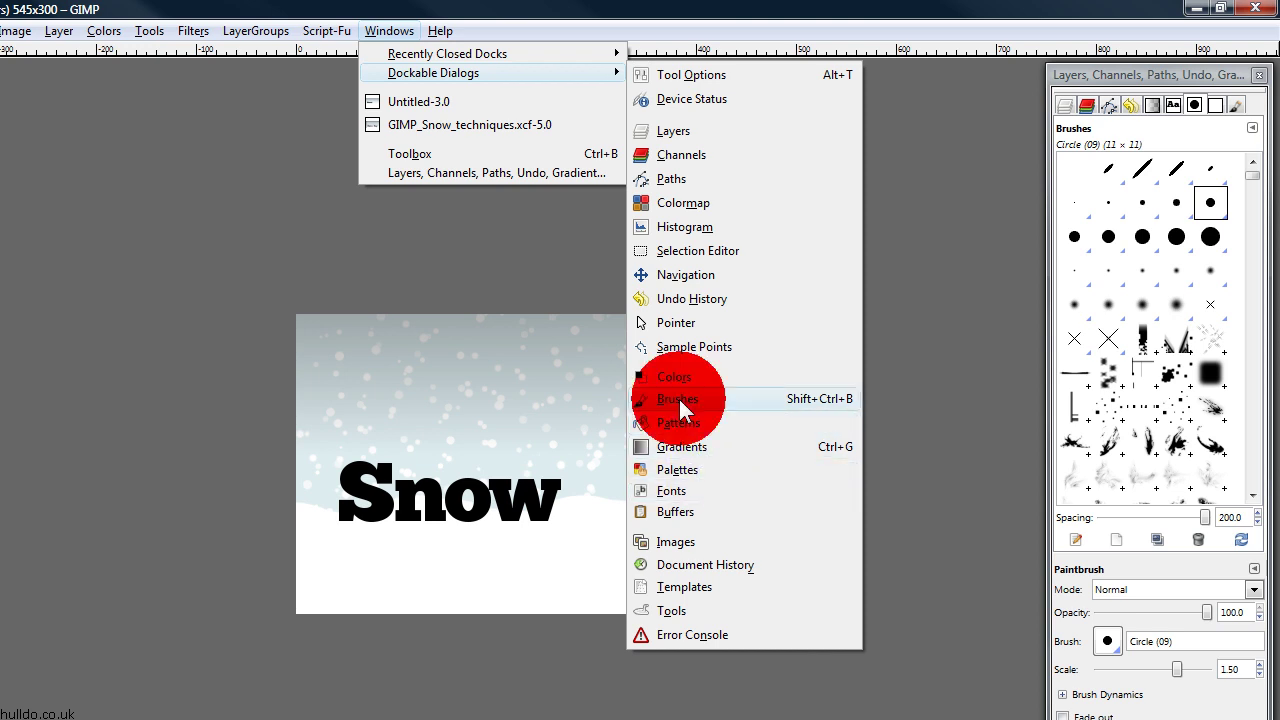
{"action": "double_click", "coordinate": [1230, 517]}
{"action": "type", "text": "20"}
{"action": "key", "text": "Return"}
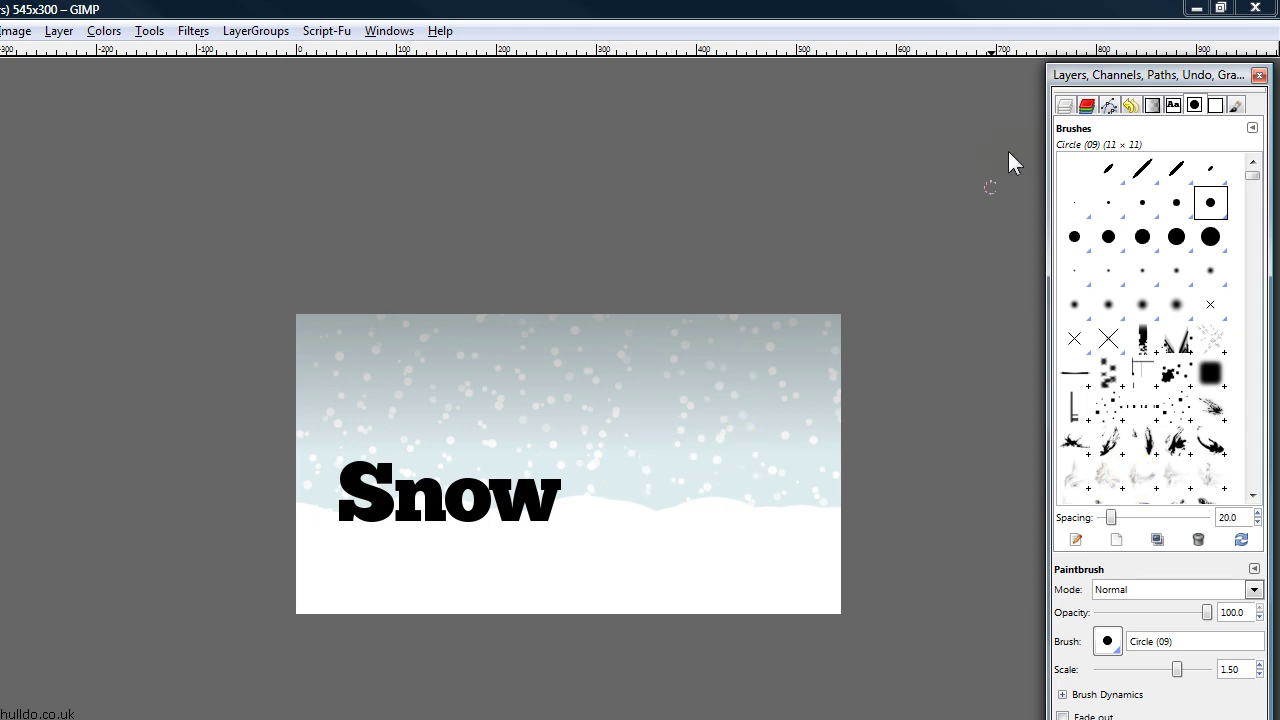
{"action": "left_click", "coordinate": [1065, 105]}
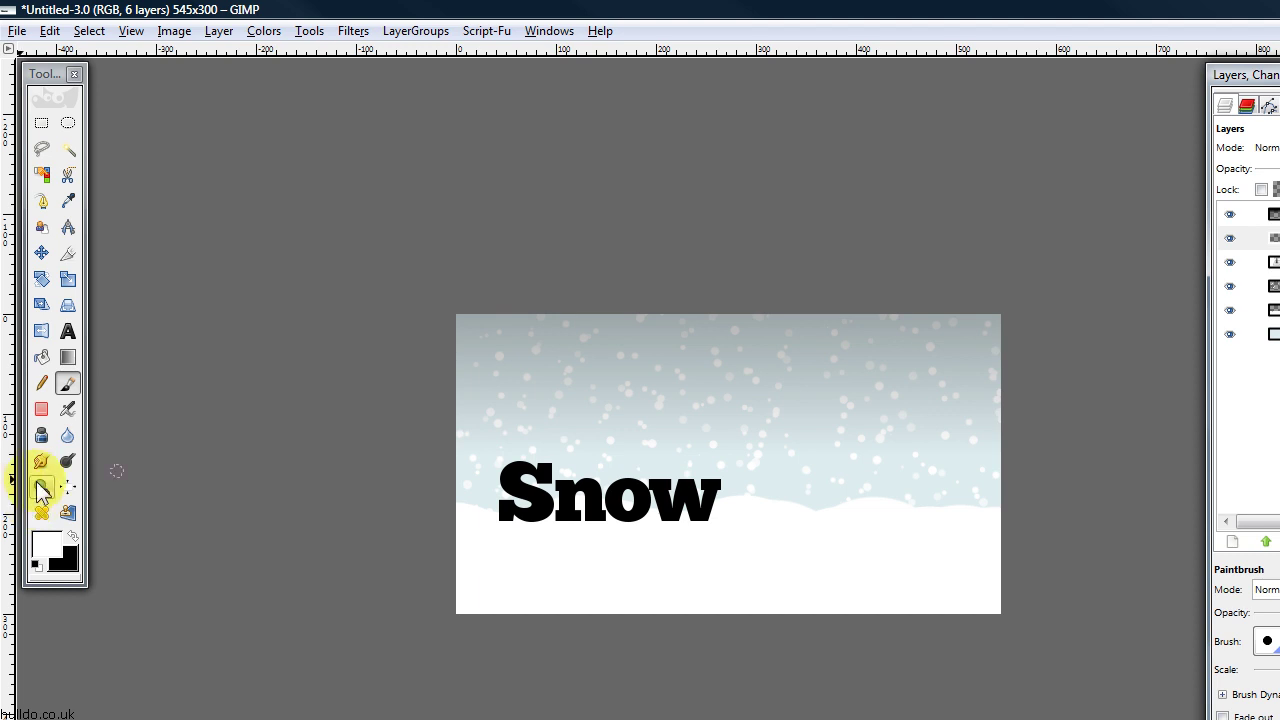
Step: Zoom in on the text and paint white snow caps along the tops of the S, n and o
{"action": "left_click", "coordinate": [41, 487]}
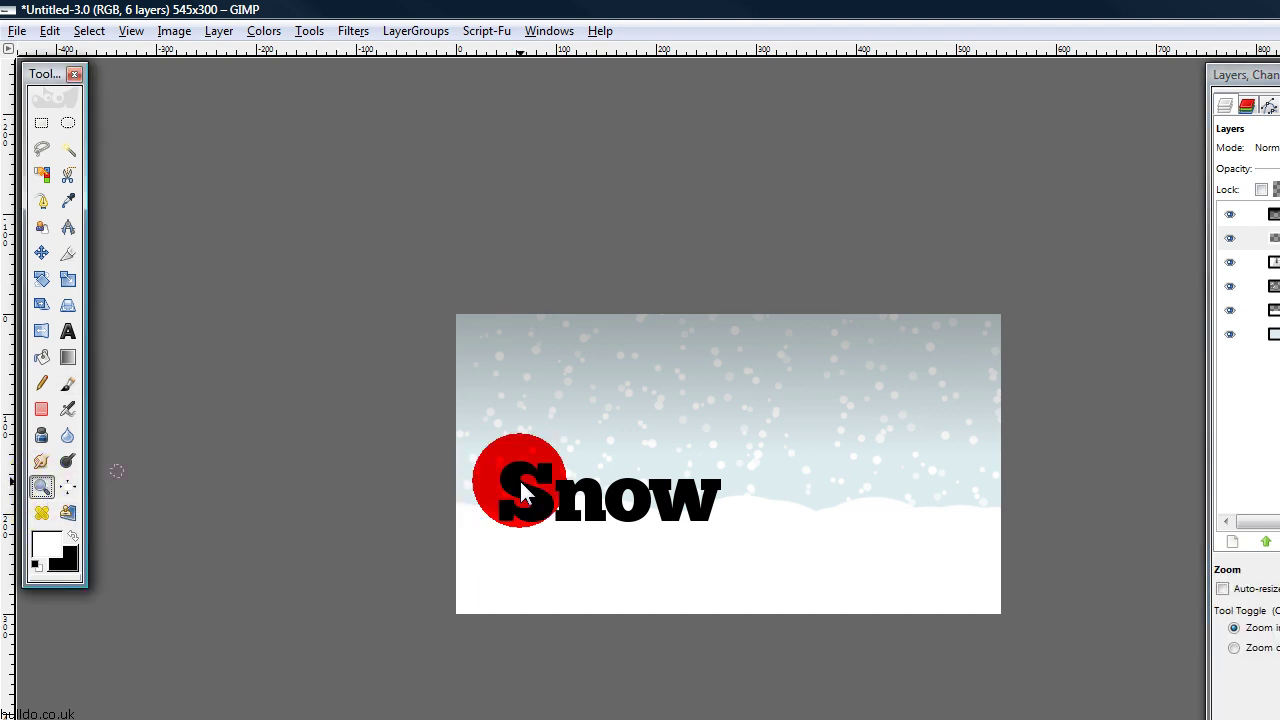
{"action": "left_click", "coordinate": [520, 490]}
{"action": "left_click", "coordinate": [520, 481]}
{"action": "left_click", "coordinate": [360, 462]}
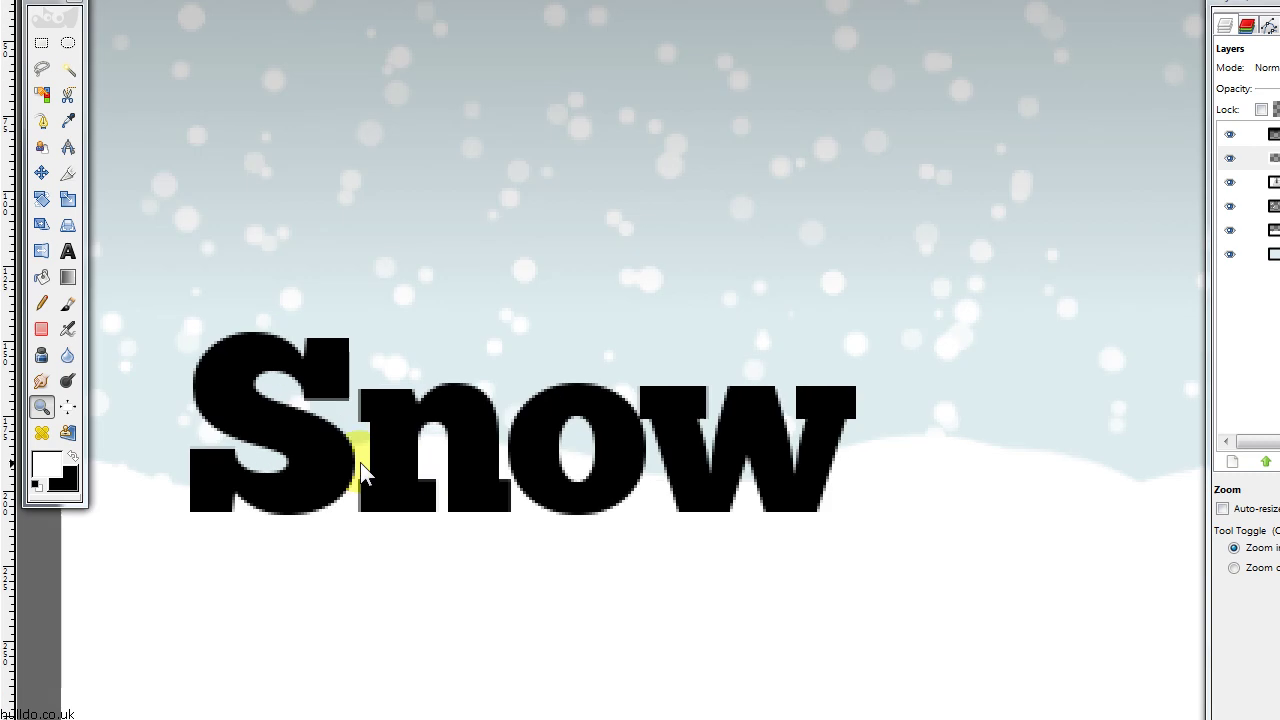
{"action": "left_click", "coordinate": [364, 432]}
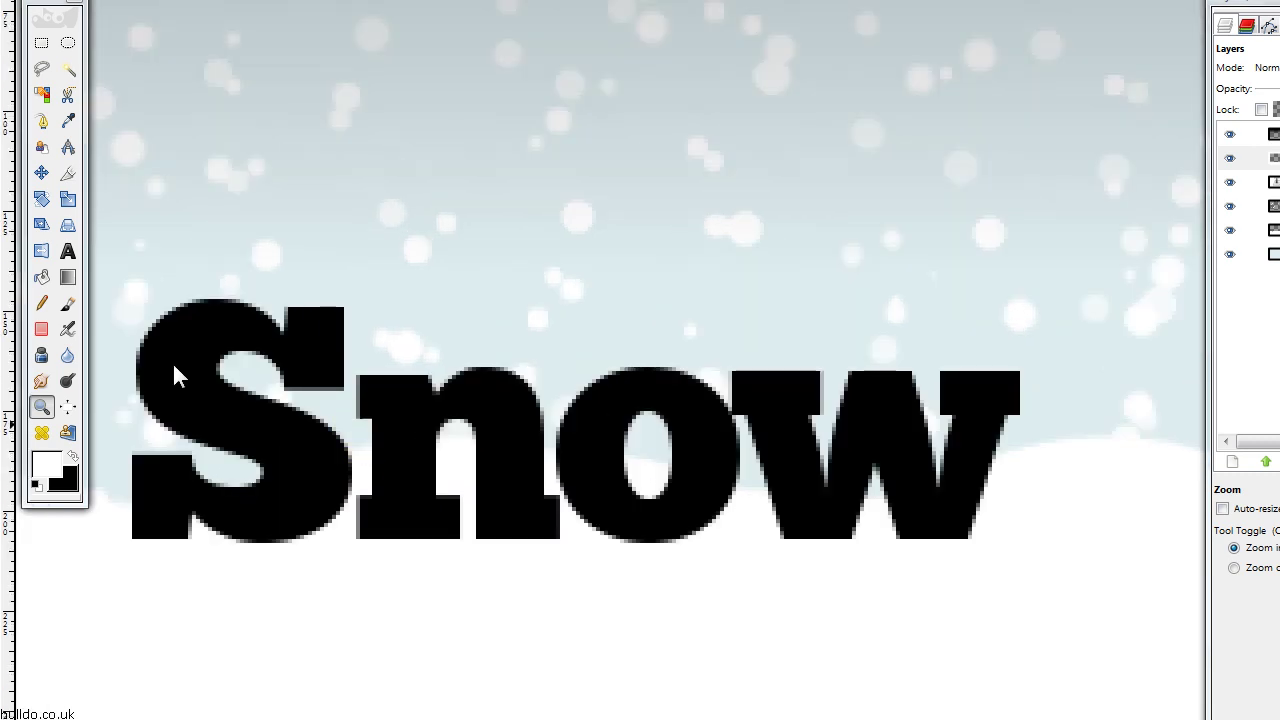
{"action": "left_click", "coordinate": [68, 302]}
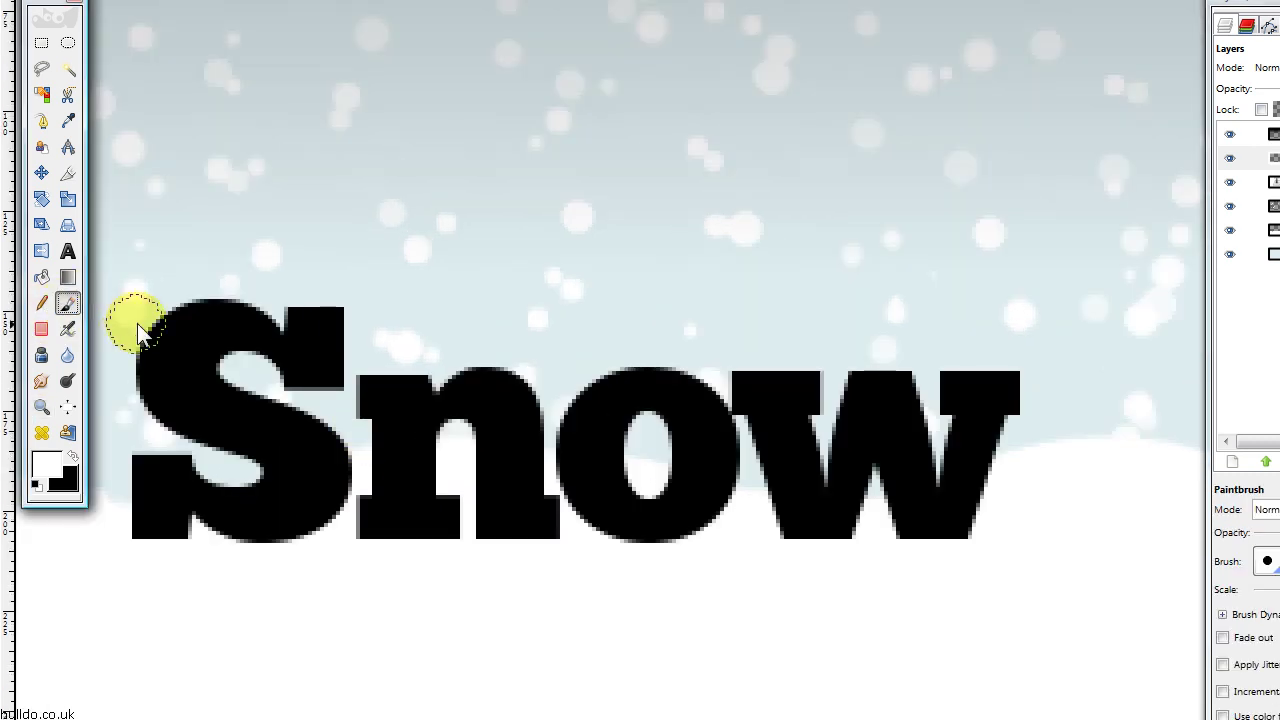
{"action": "left_click_drag", "start_coordinate": [156, 308], "coordinate": [335, 298]}
{"action": "left_click_drag", "start_coordinate": [362, 356], "coordinate": [555, 365]}
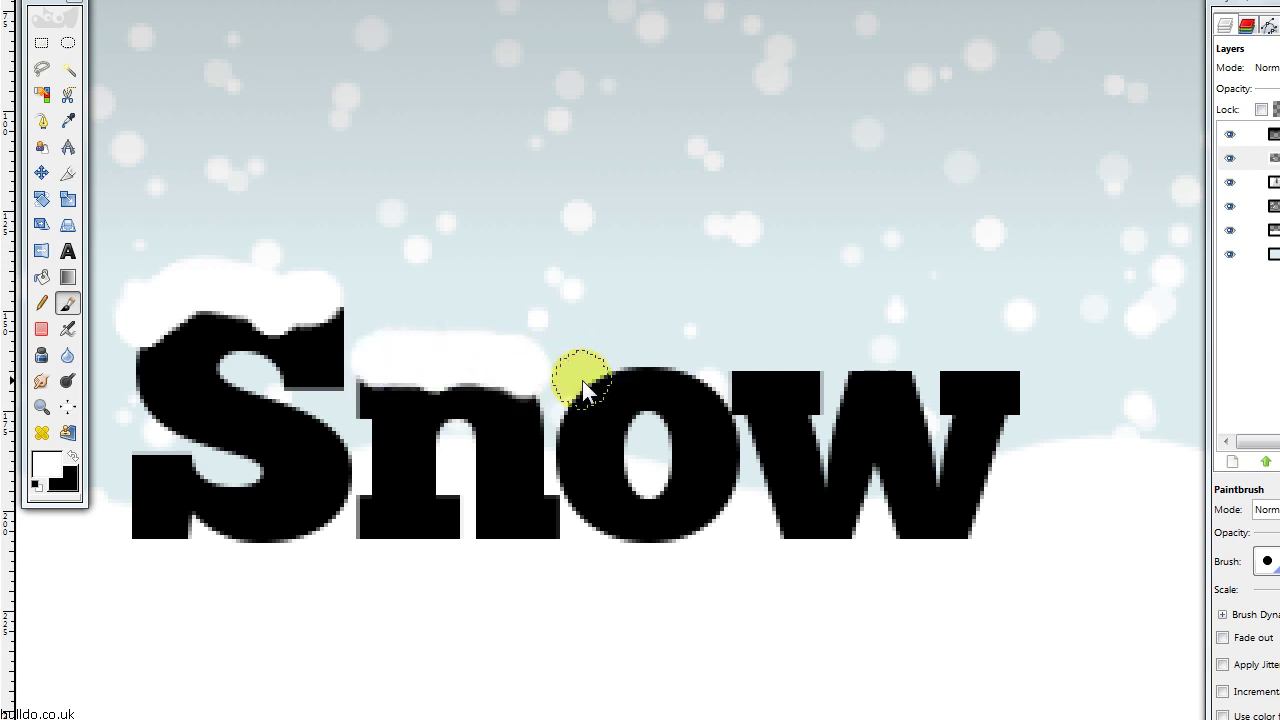
{"action": "mouse_move", "coordinate": [582, 380]}
{"action": "left_mouse_down"}
{"action": "mouse_move", "coordinate": [624, 366]}
{"action": "mouse_move", "coordinate": [673, 375]}
{"action": "mouse_move", "coordinate": [915, 353]}
{"action": "left_mouse_up"}
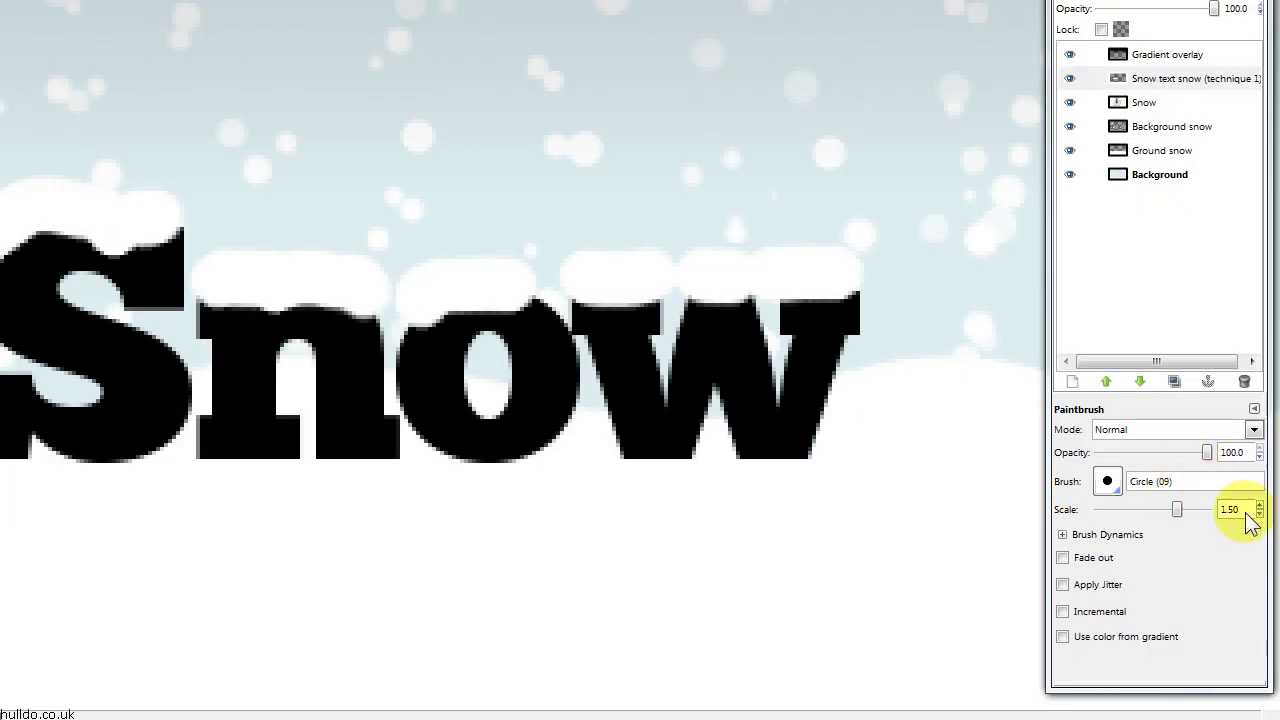
Step: Reduce brush scale to 0.5 and add white touches on the lower S and inside the o
{"action": "left_click_drag", "start_coordinate": [1246, 513], "coordinate": [1208, 508]}
{"action": "type", "text": "0"}
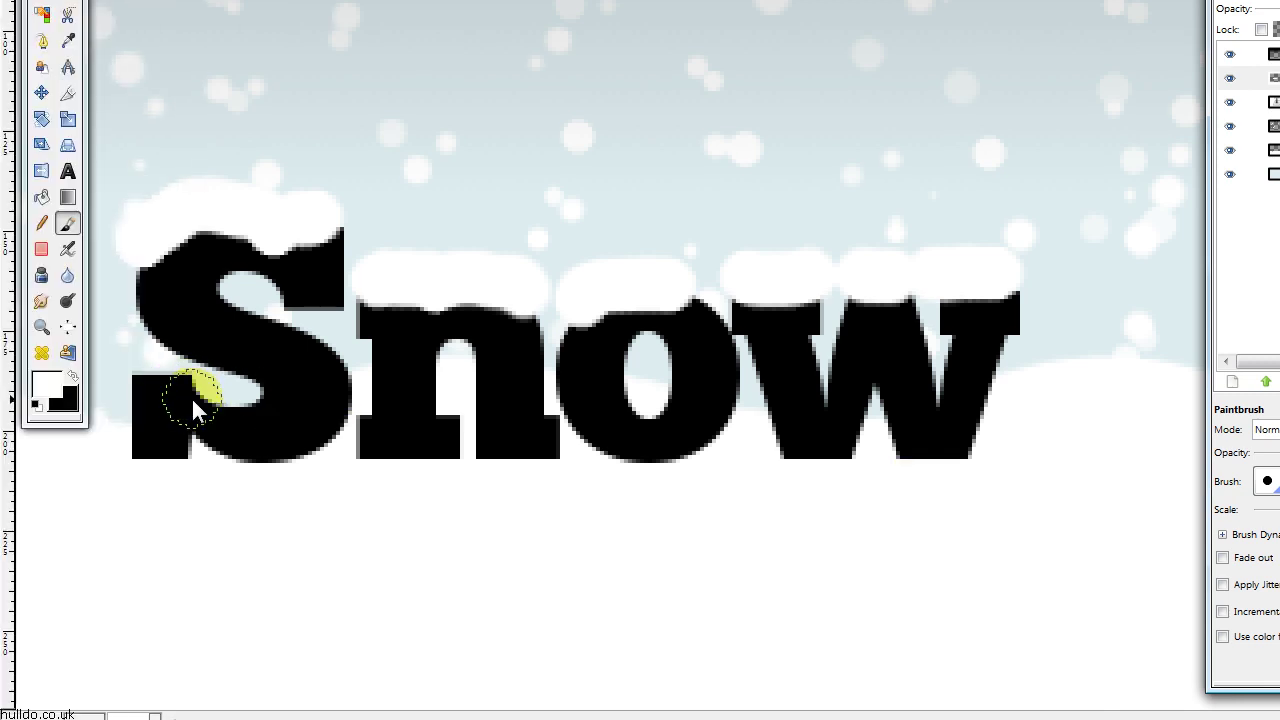
{"action": "key", "text": "Tab"}
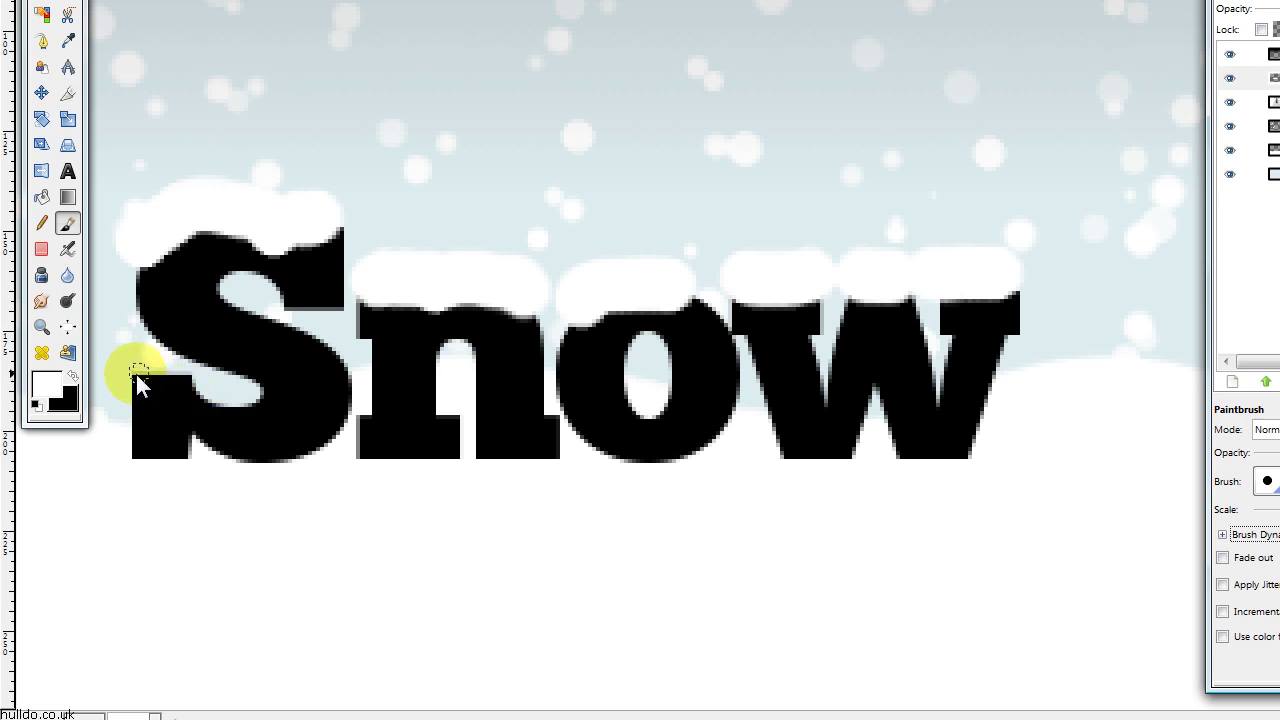
{"action": "left_click_drag", "start_coordinate": [135, 380], "coordinate": [244, 402]}
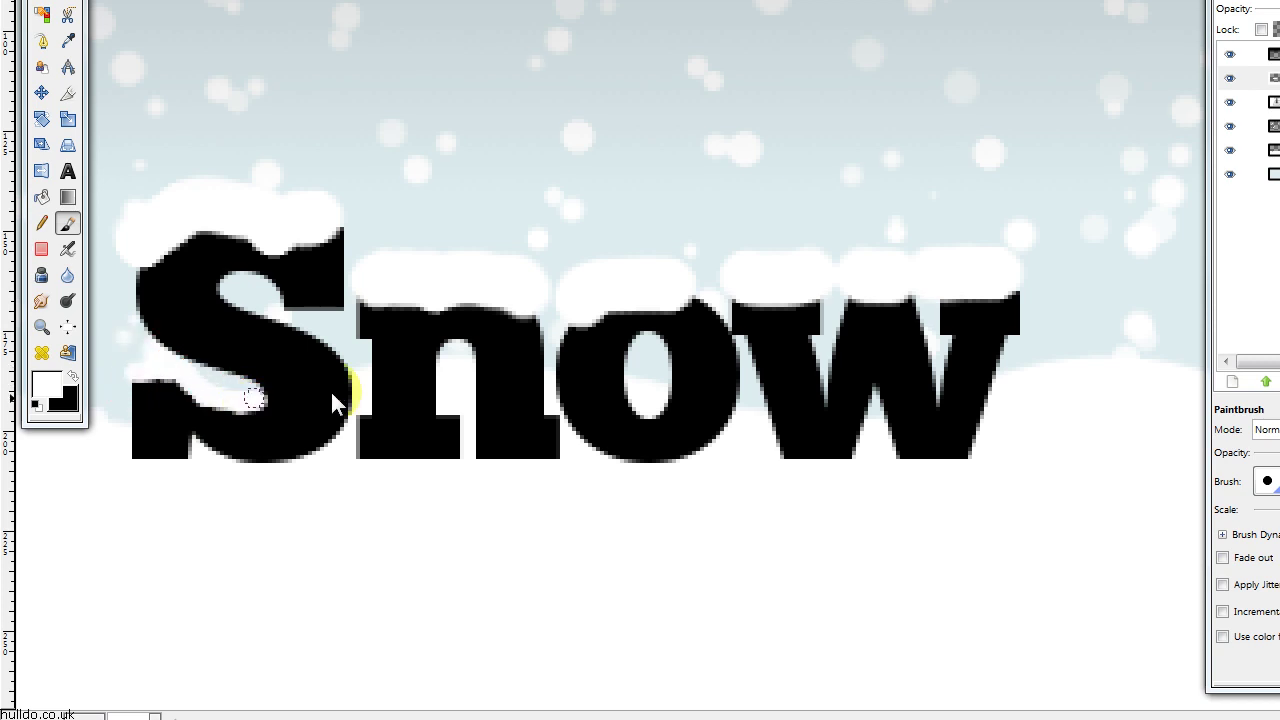
{"action": "left_click_drag", "start_coordinate": [630, 404], "coordinate": [671, 410]}
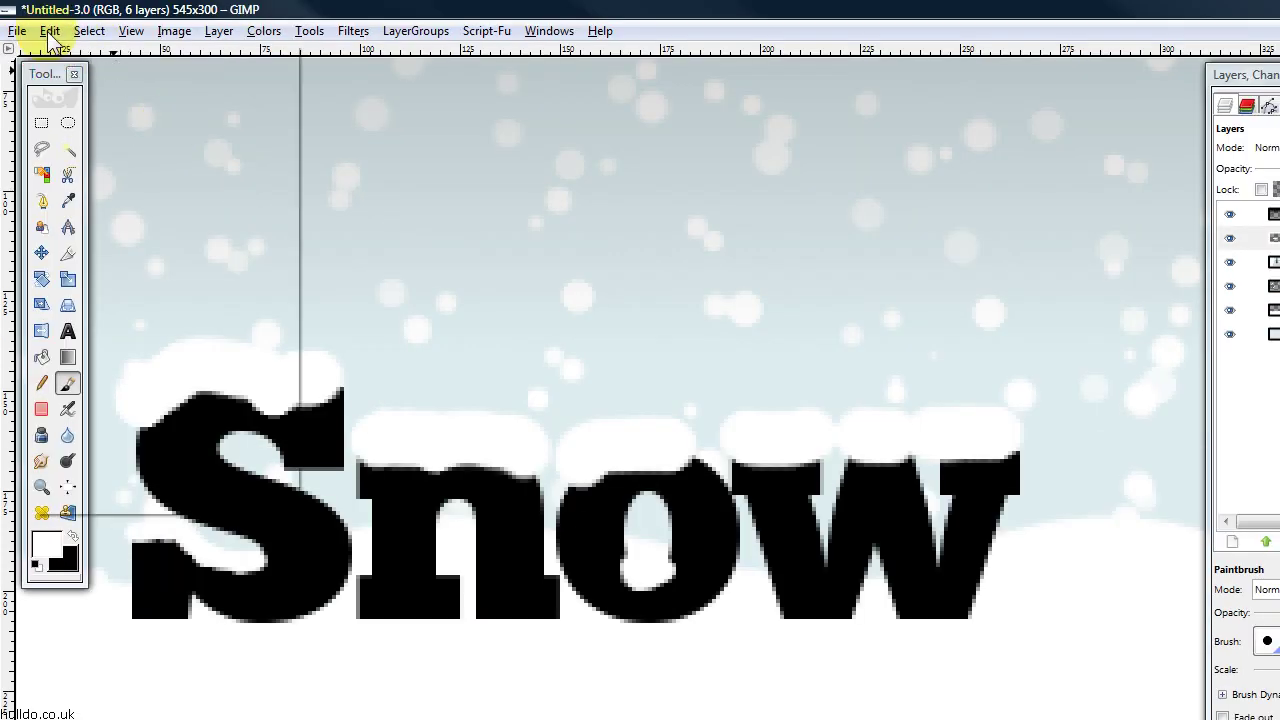
Step: Undo the stray paintbrush strokes inside the o
{"action": "left_click", "coordinate": [50, 31]}
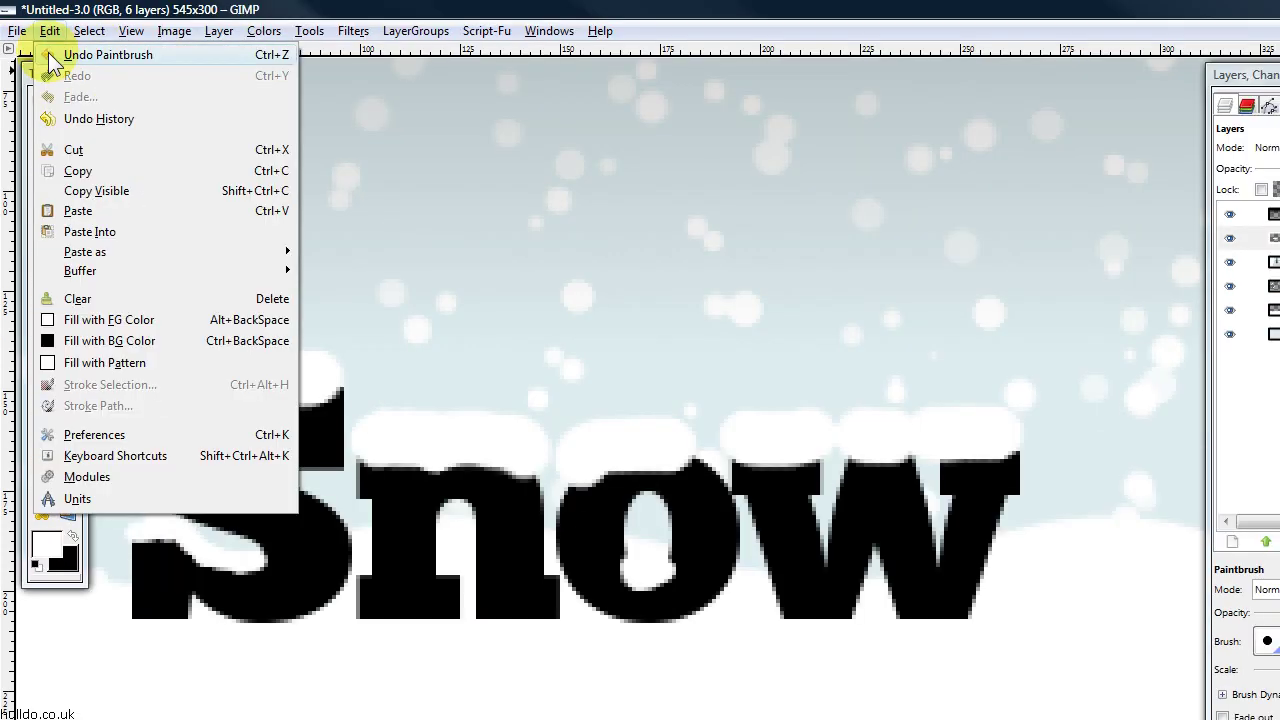
{"action": "left_click", "coordinate": [55, 54]}
{"action": "left_click", "coordinate": [50, 31]}
{"action": "left_click", "coordinate": [55, 77]}
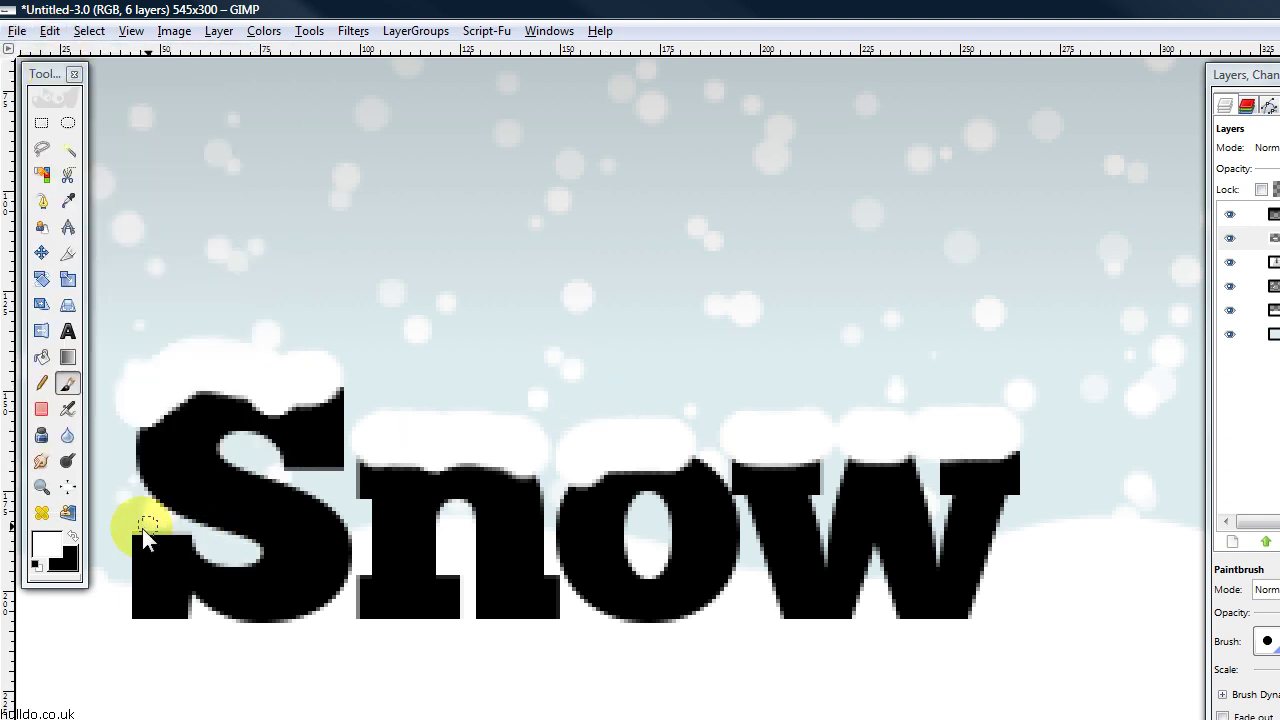
Step: Paint small white snow patches along the base of the S and bottom of the o
{"action": "mouse_move", "coordinate": [131, 539]}
{"action": "left_mouse_down"}
{"action": "mouse_move", "coordinate": [123, 523]}
{"action": "mouse_move", "coordinate": [193, 532]}
{"action": "left_mouse_up"}
{"action": "left_click", "coordinate": [153, 543]}
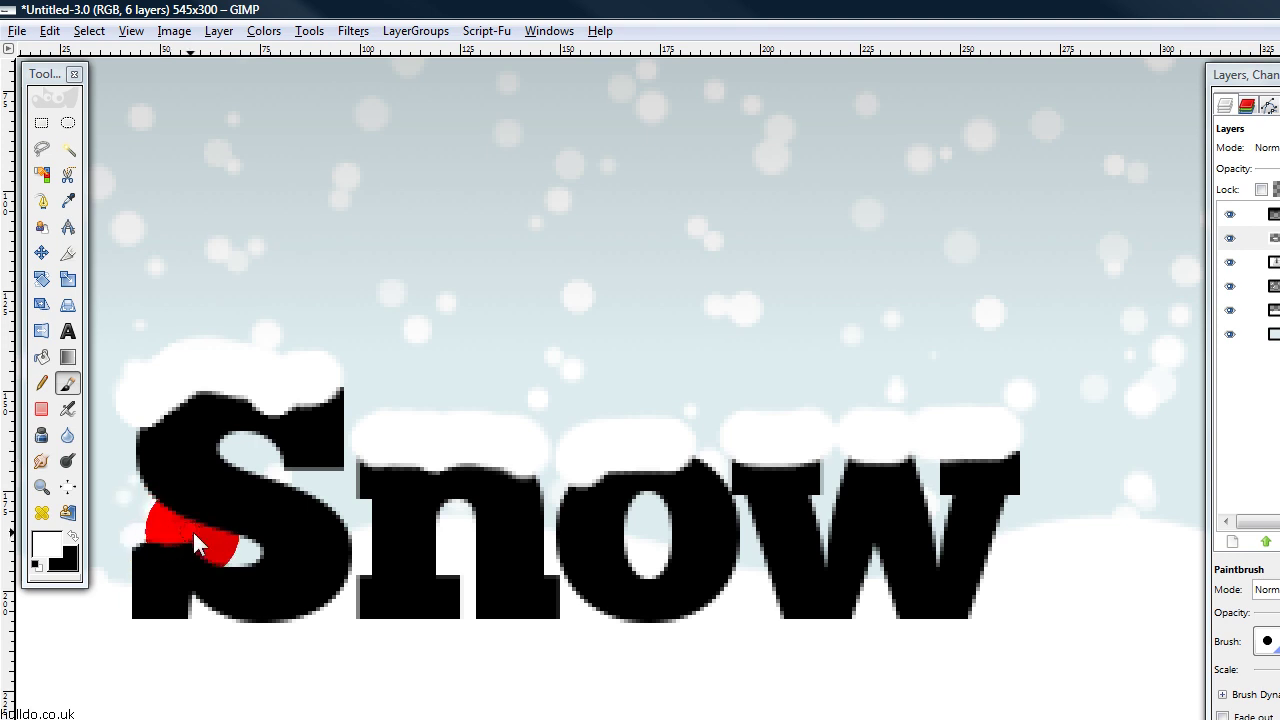
{"action": "mouse_move", "coordinate": [190, 470]}
{"action": "left_mouse_down"}
{"action": "mouse_move", "coordinate": [232, 490]}
{"action": "mouse_move", "coordinate": [250, 477]}
{"action": "left_mouse_up"}
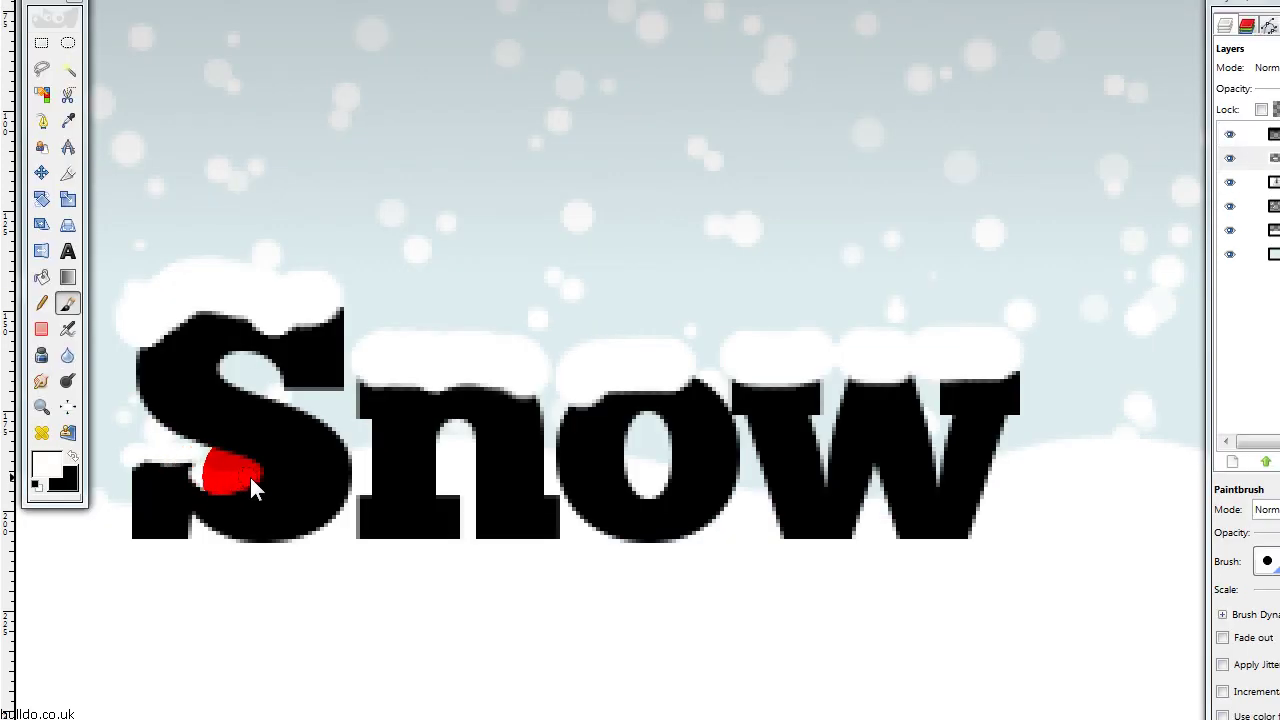
{"action": "left_click_drag", "start_coordinate": [626, 486], "coordinate": [673, 487]}
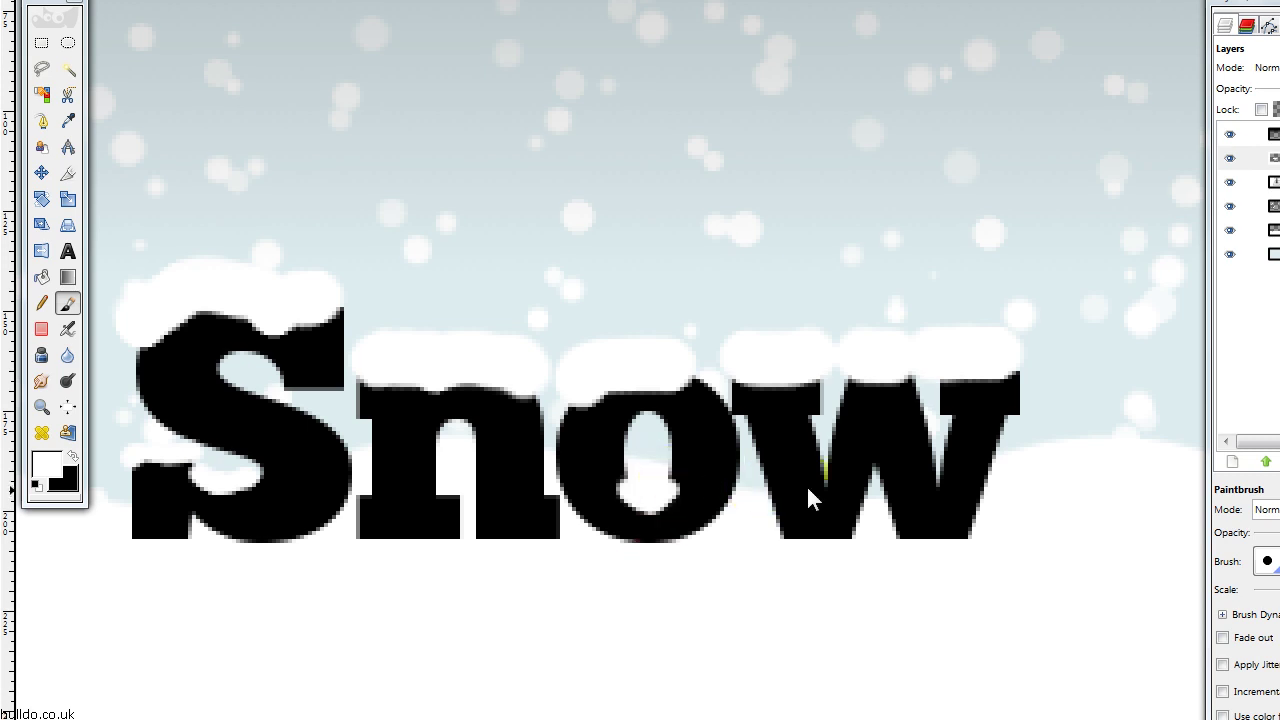
Step: Add white snow strokes down the sides and around the top of the w, then view at 100%
{"action": "left_click_drag", "start_coordinate": [812, 419], "coordinate": [829, 472]}
{"action": "left_click", "coordinate": [931, 420]}
{"action": "left_click_drag", "start_coordinate": [931, 420], "coordinate": [934, 474]}
{"action": "left_click", "coordinate": [945, 420]}
{"action": "left_click_drag", "start_coordinate": [834, 402], "coordinate": [848, 380]}
{"action": "left_click", "coordinate": [845, 382]}
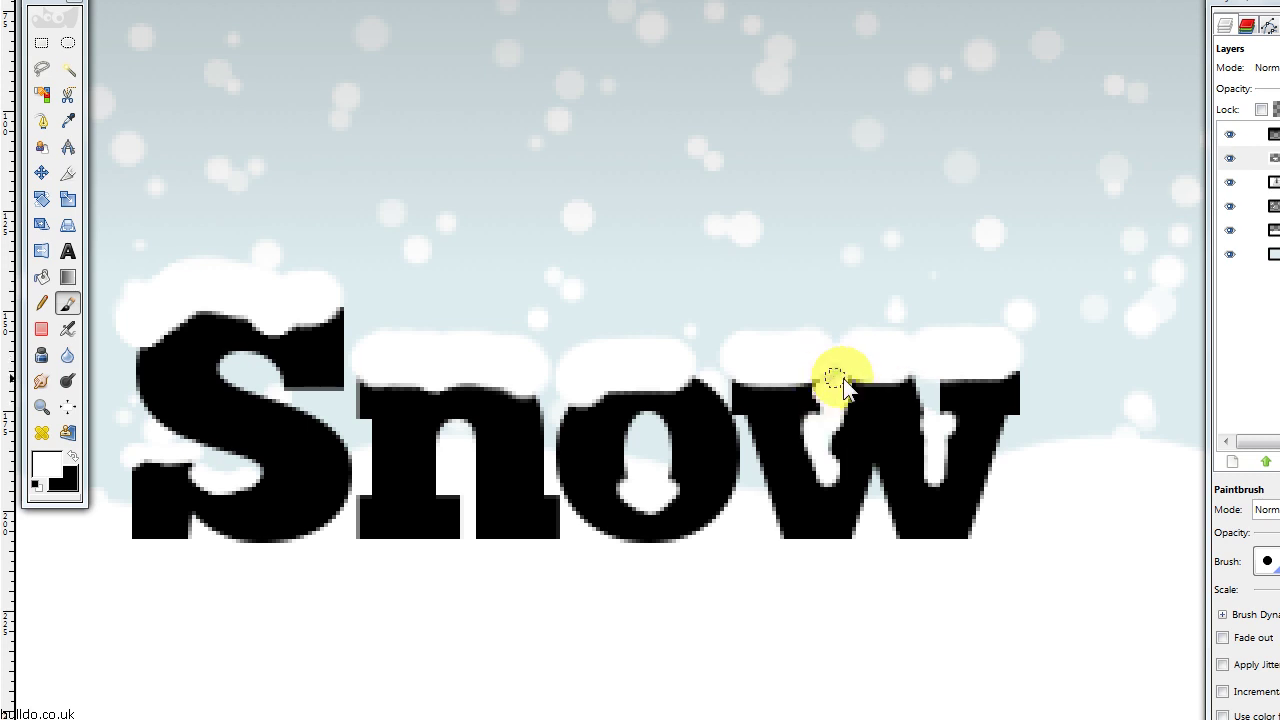
{"action": "left_click_drag", "start_coordinate": [922, 392], "coordinate": [928, 374]}
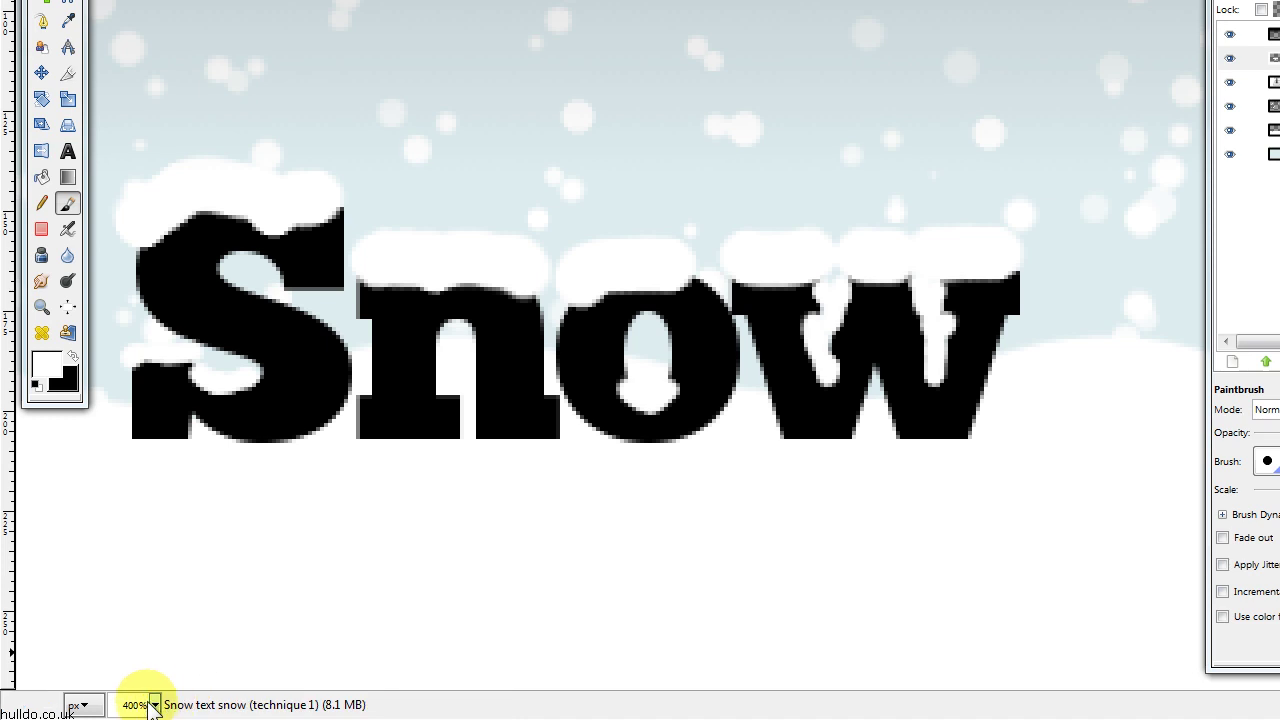
{"action": "left_click", "coordinate": [155, 705]}
{"action": "left_click", "coordinate": [146, 606]}
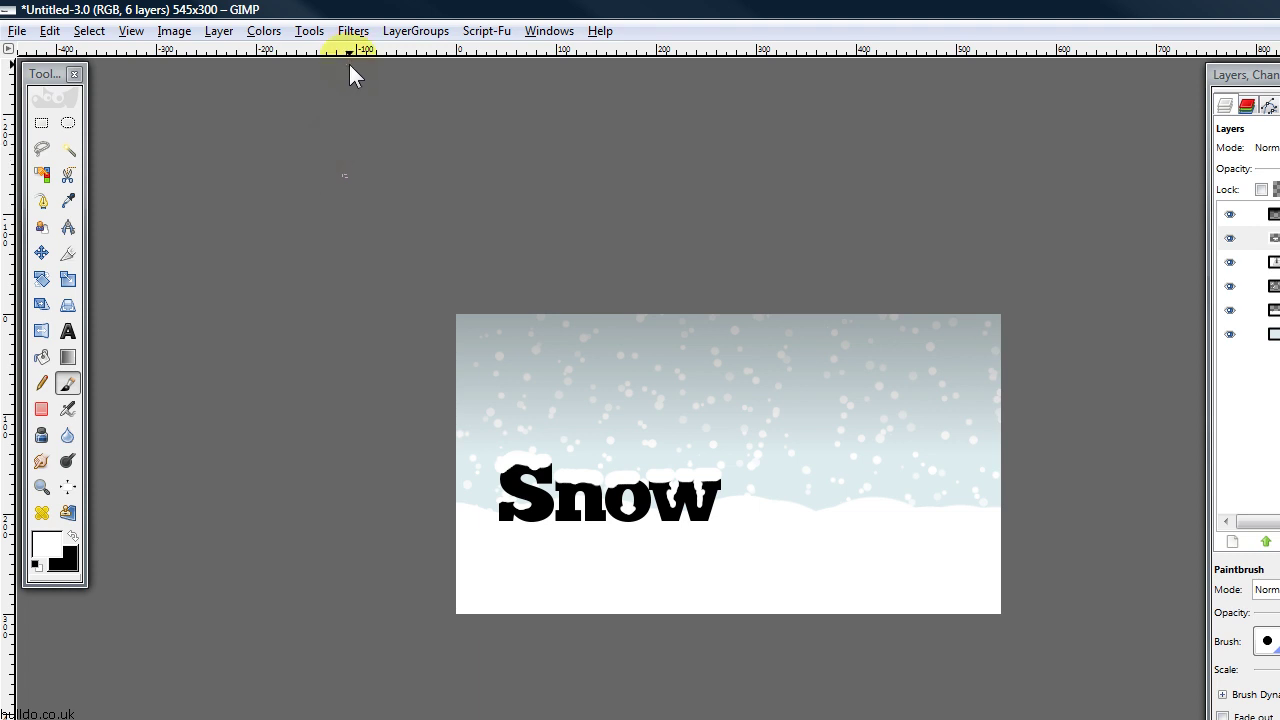
Step: Apply a black Inner Glow (opacity 5.0, size 2.0) to the Snow text, then view full screen
{"action": "left_click", "coordinate": [473, 38]}
{"action": "left_click", "coordinate": [468, 53]}
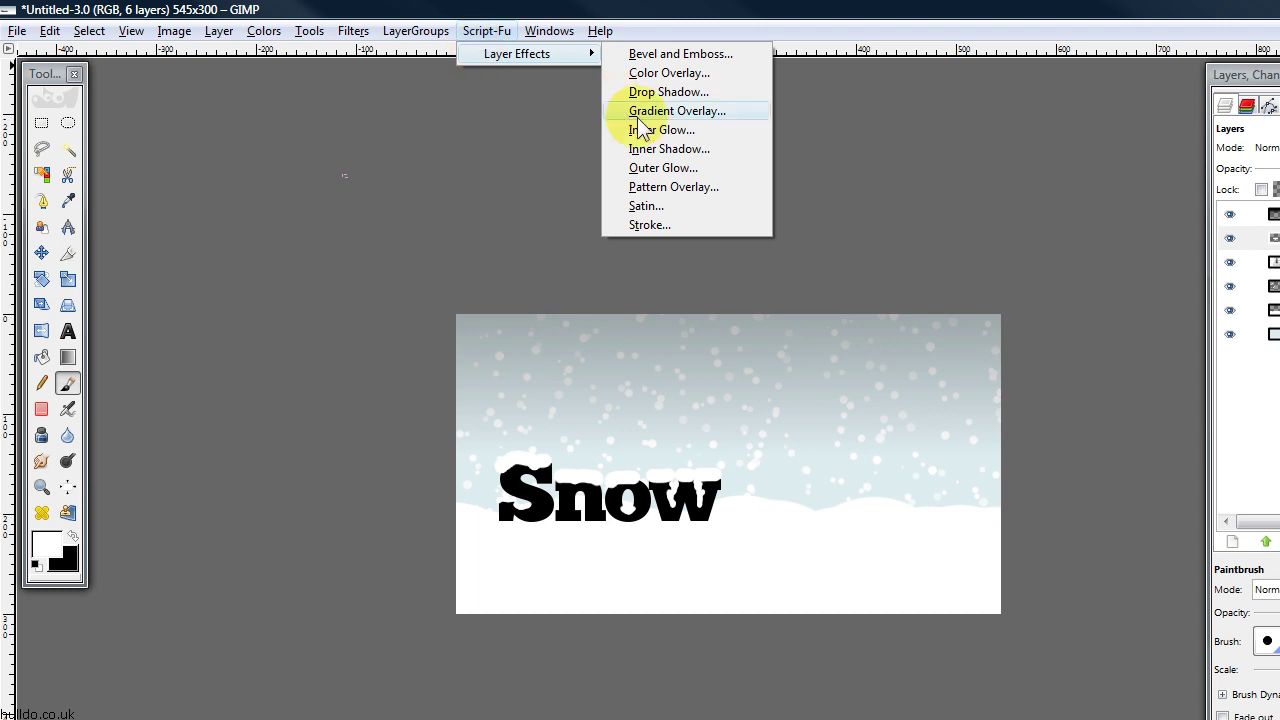
{"action": "left_click", "coordinate": [655, 130]}
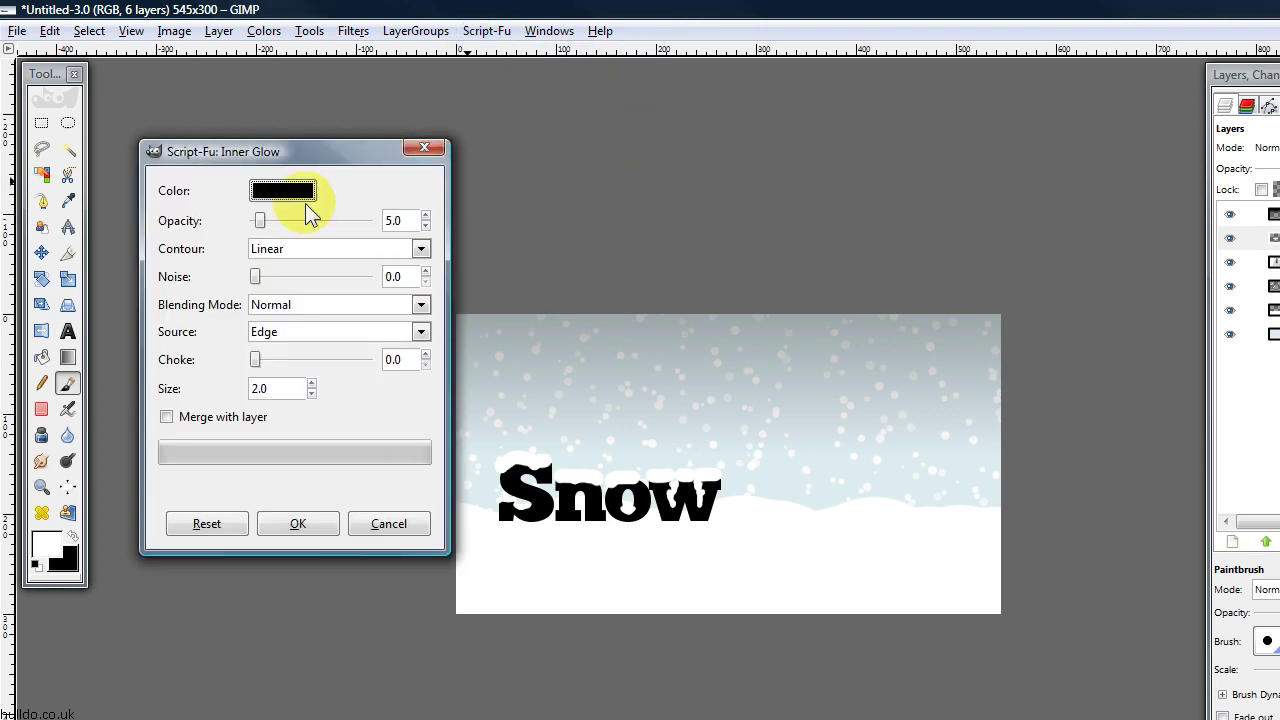
{"action": "left_click", "coordinate": [267, 193]}
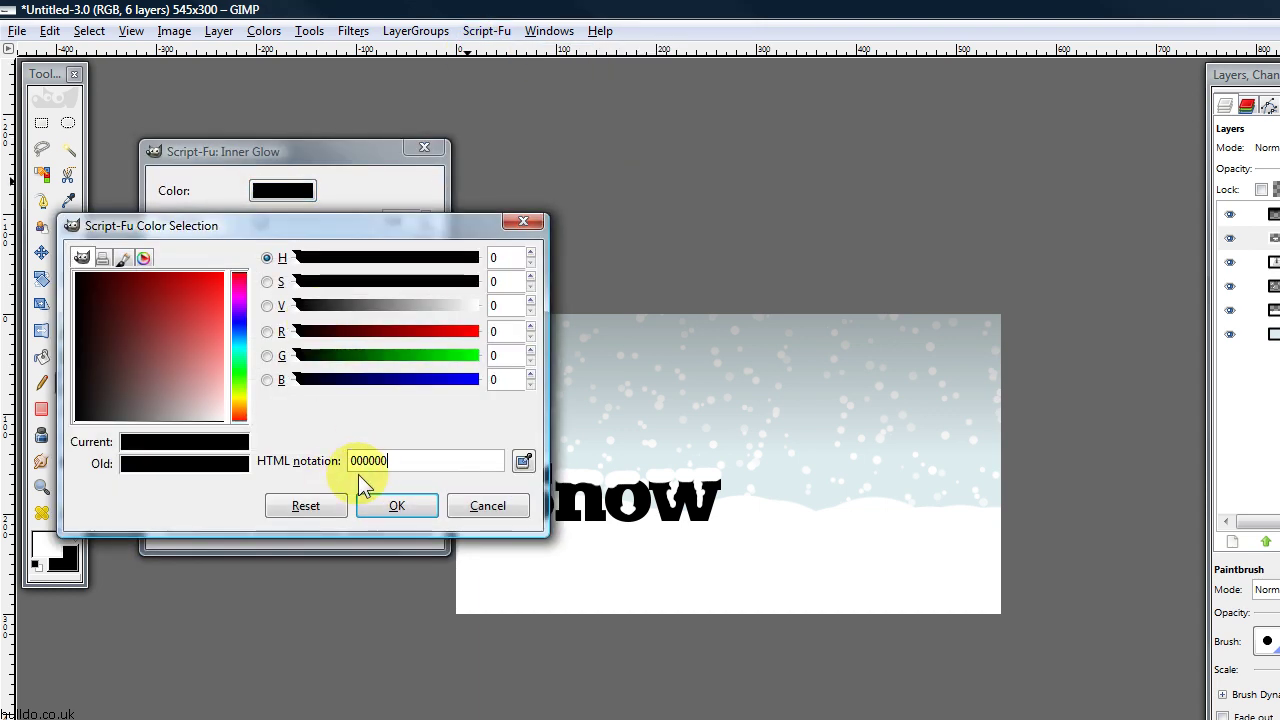
{"action": "left_click", "coordinate": [388, 506]}
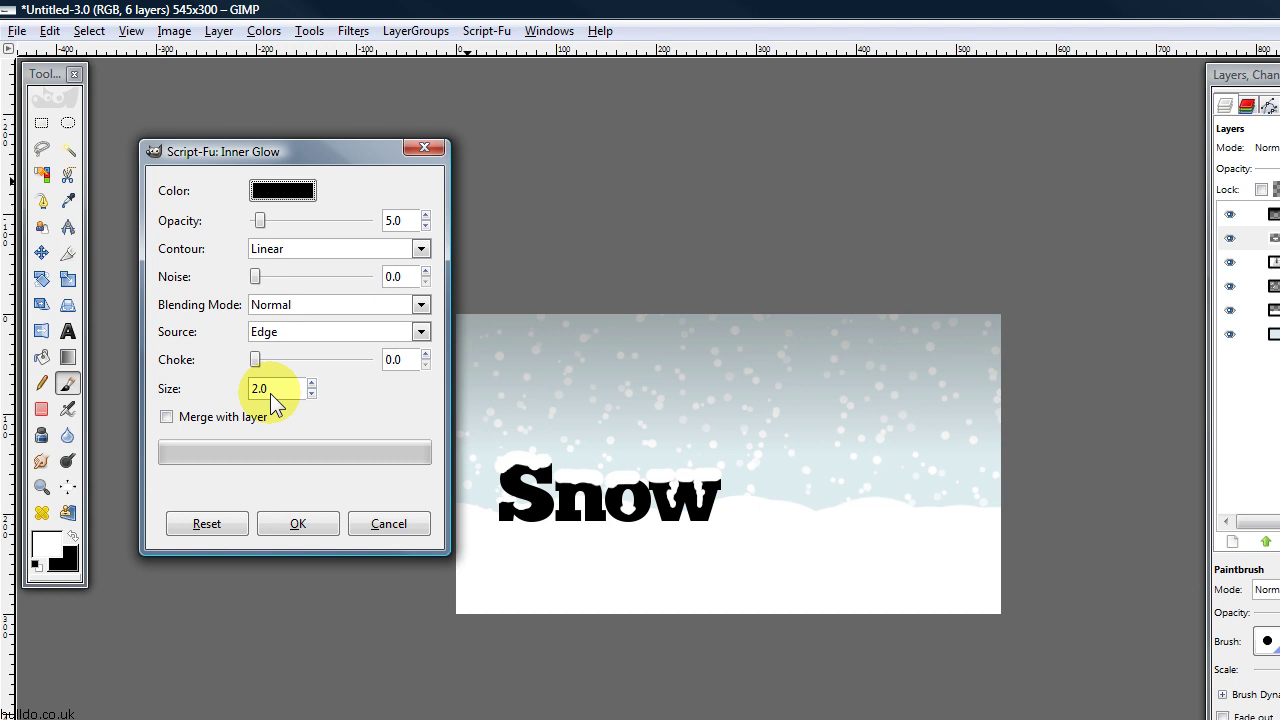
{"action": "left_click", "coordinate": [307, 527]}
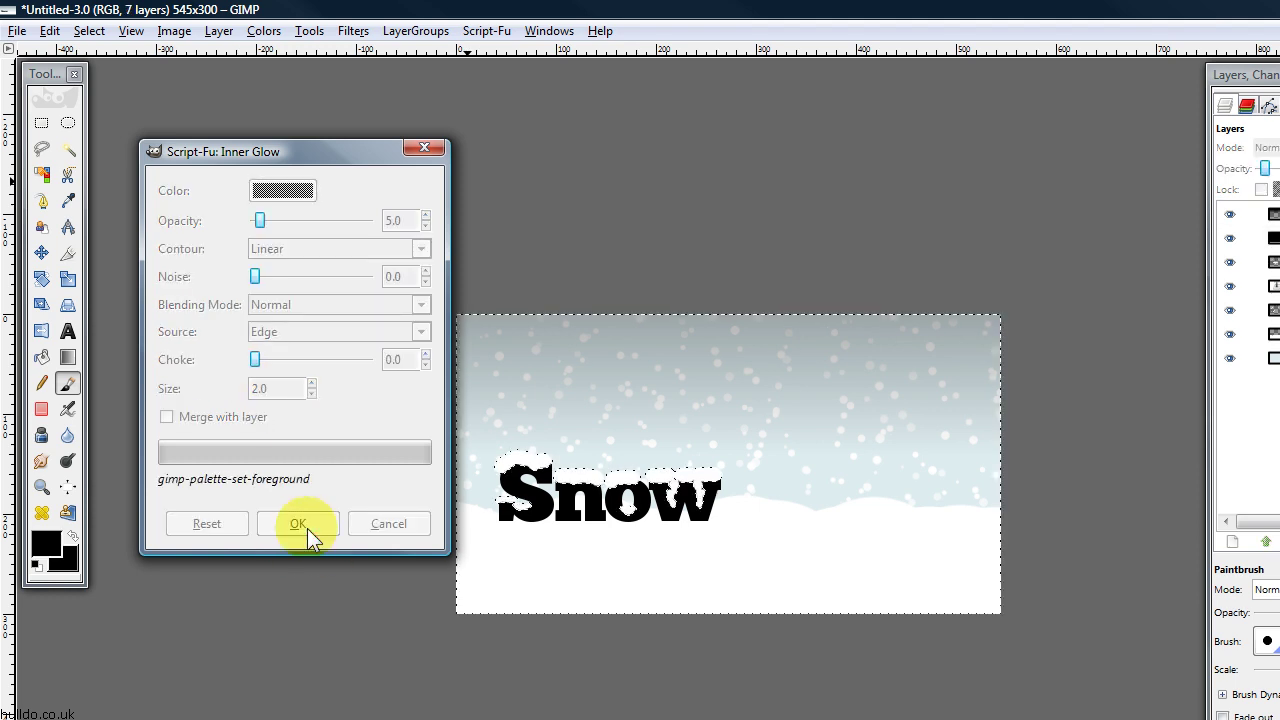
{"action": "key", "text": "F11"}
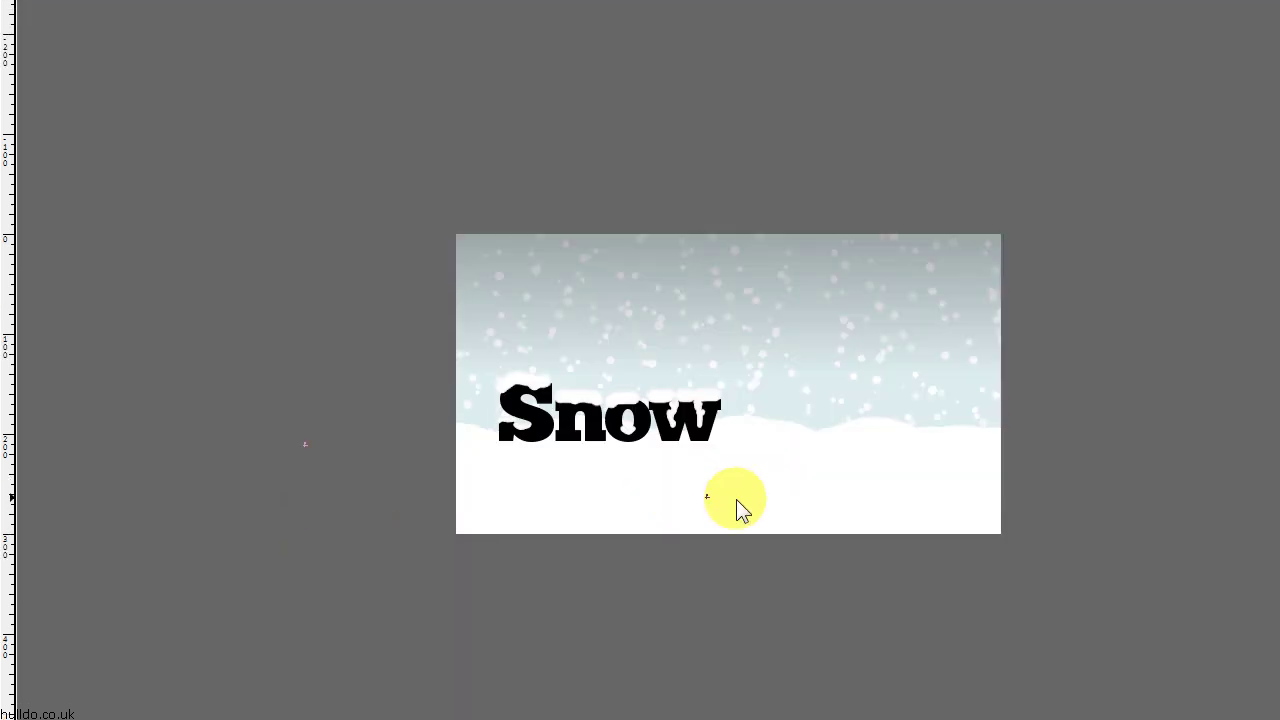